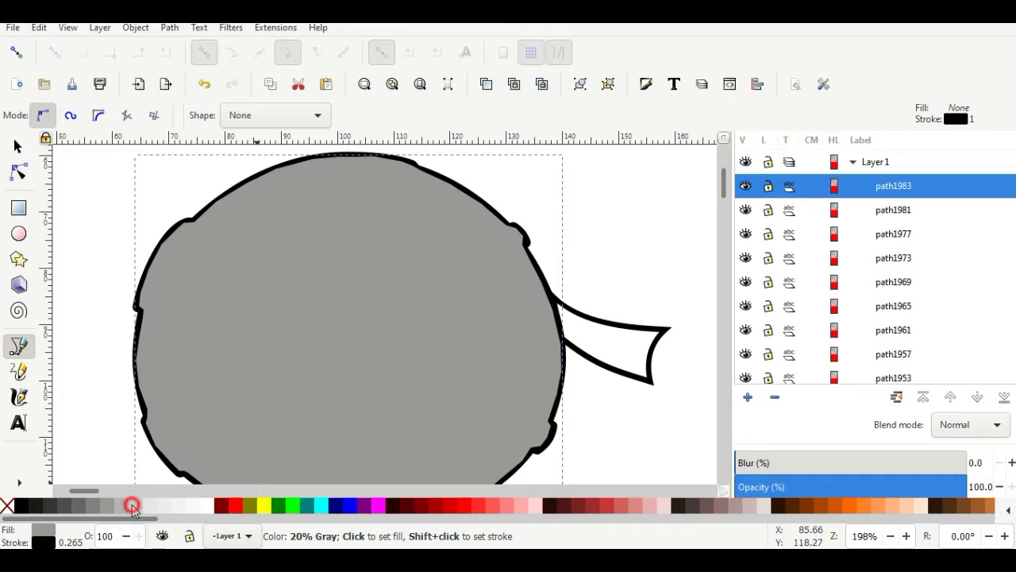
- Send the gray head shape to the bottom of the stack, behind the bandage outlines
{"action": "key", "text": "s"}
{"action": "left_click", "coordinate": [232, 115]}
{"action": "left_click", "coordinate": [621, 274]}
{"action": "scroll", "coordinate": [621, 274], "scroll_direction": "down", "scroll_amount": 2}
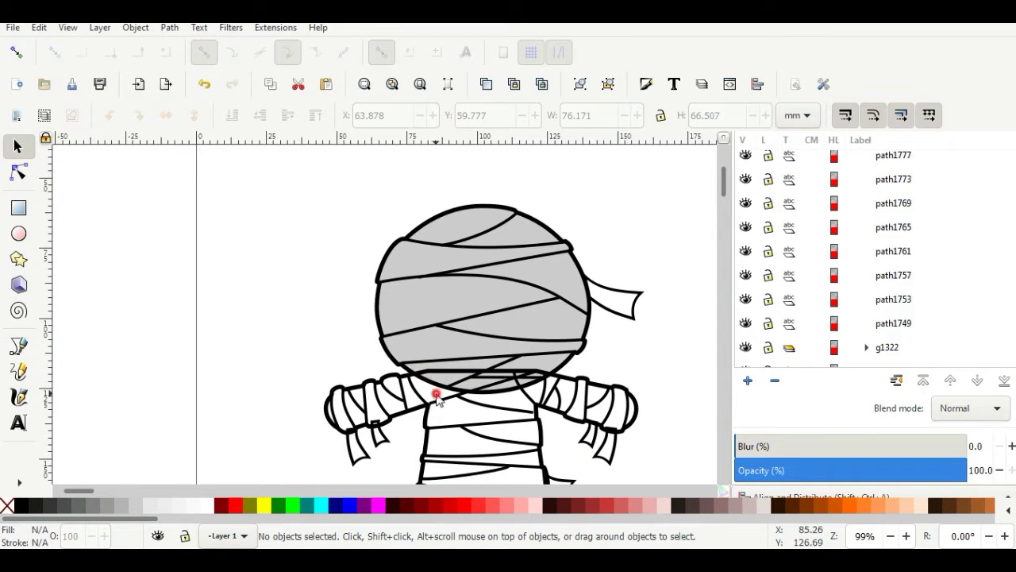
- Send the thick body outline to the bottom of the stack, behind the gray head shape
{"action": "double_click", "coordinate": [570, 378]}
{"action": "left_click", "coordinate": [18, 146]}
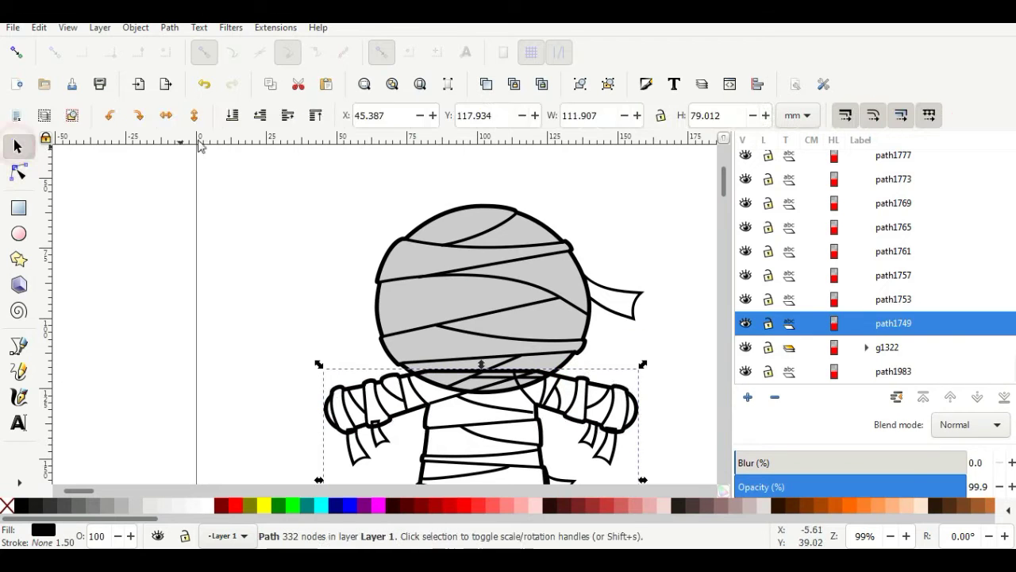
{"action": "key", "text": "Delete"}
{"action": "left_click", "coordinate": [651, 258]}
{"action": "scroll", "coordinate": [651, 300], "scroll_direction": "down", "scroll_amount": 3}
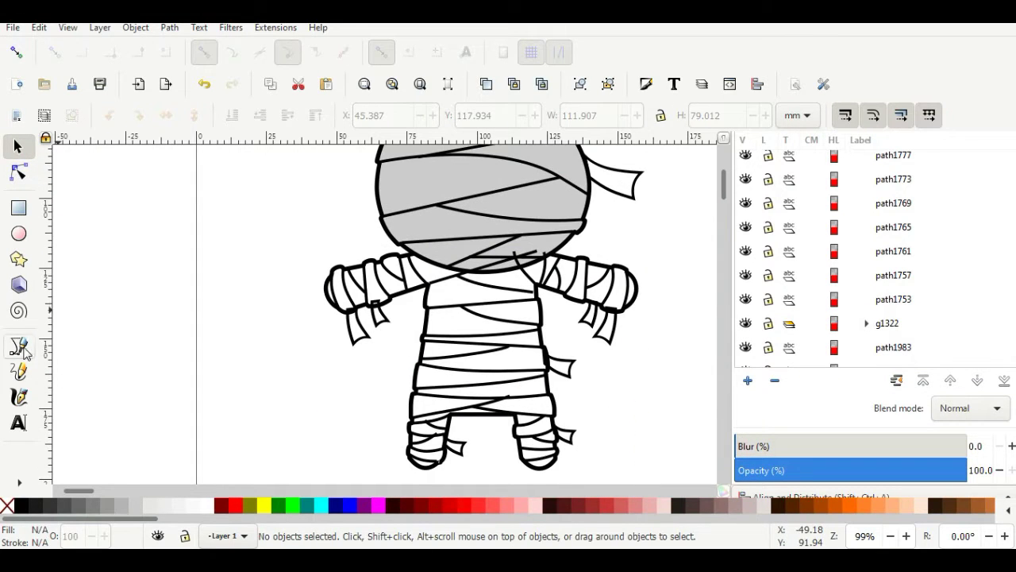
- Start a Pen path at the right side of the mummy's neck and trace around the right-hand arm to the armpit
{"action": "left_click", "coordinate": [24, 351]}
{"action": "scroll", "coordinate": [581, 266], "scroll_direction": "up", "scroll_amount": 2}
{"action": "left_click", "coordinate": [523, 248]}
{"action": "left_click", "coordinate": [592, 255]}
{"action": "left_click", "coordinate": [648, 268]}
{"action": "left_click", "coordinate": [691, 326]}
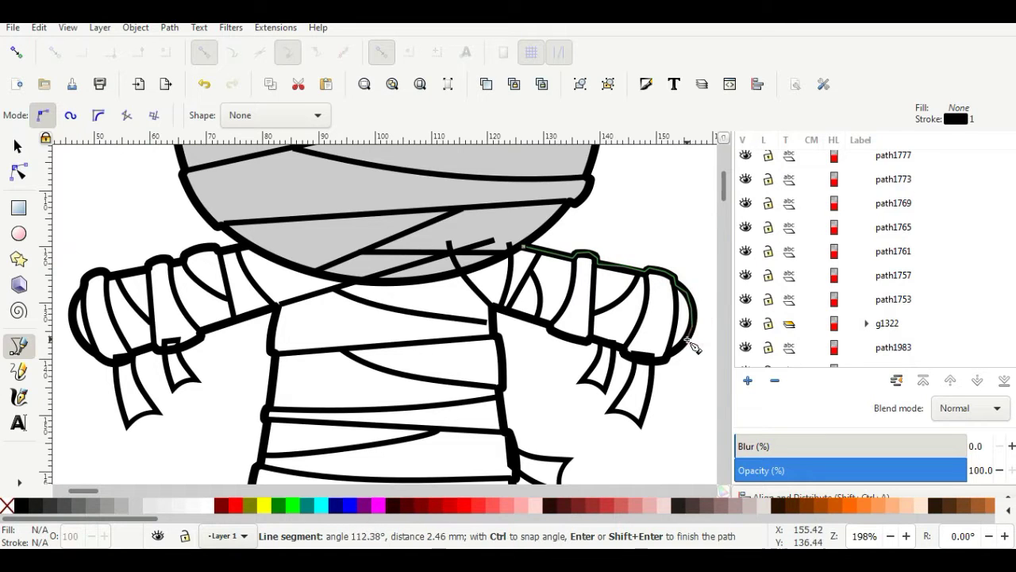
{"action": "left_click", "coordinate": [631, 354]}
{"action": "left_click", "coordinate": [589, 342]}
{"action": "left_click", "coordinate": [540, 323]}
{"action": "left_click", "coordinate": [490, 312]}
- Continue the body path down the right side of the torso and along the outer edge of the right-hand leg
{"action": "left_click", "coordinate": [497, 391]}
{"action": "left_click", "coordinate": [505, 428]}
{"action": "left_click", "coordinate": [510, 433]}
{"action": "left_click", "coordinate": [516, 473]}
{"action": "left_click", "coordinate": [514, 480]}
{"action": "left_click_drag", "start_coordinate": [509, 480], "coordinate": [440, 270]}
{"action": "left_click", "coordinate": [455, 316]}
{"action": "left_click", "coordinate": [460, 354]}
{"action": "left_click", "coordinate": [462, 385]}
{"action": "left_click", "coordinate": [457, 409]}
{"action": "left_click", "coordinate": [463, 426]}
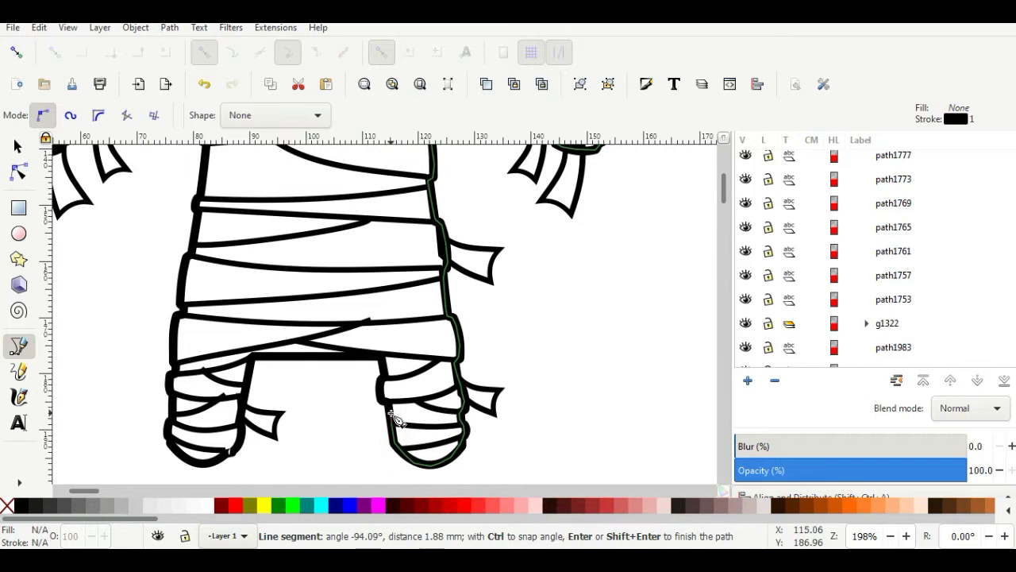
- Continue the body path around both feet and between the legs, and up the left side of the torso
{"action": "left_click", "coordinate": [380, 373]}
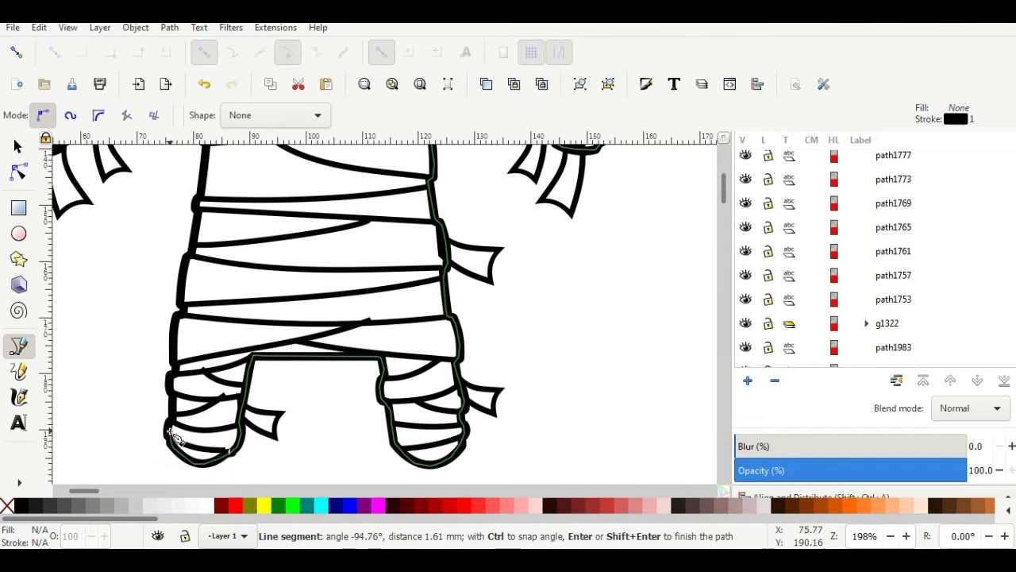
{"action": "left_click", "coordinate": [173, 385]}
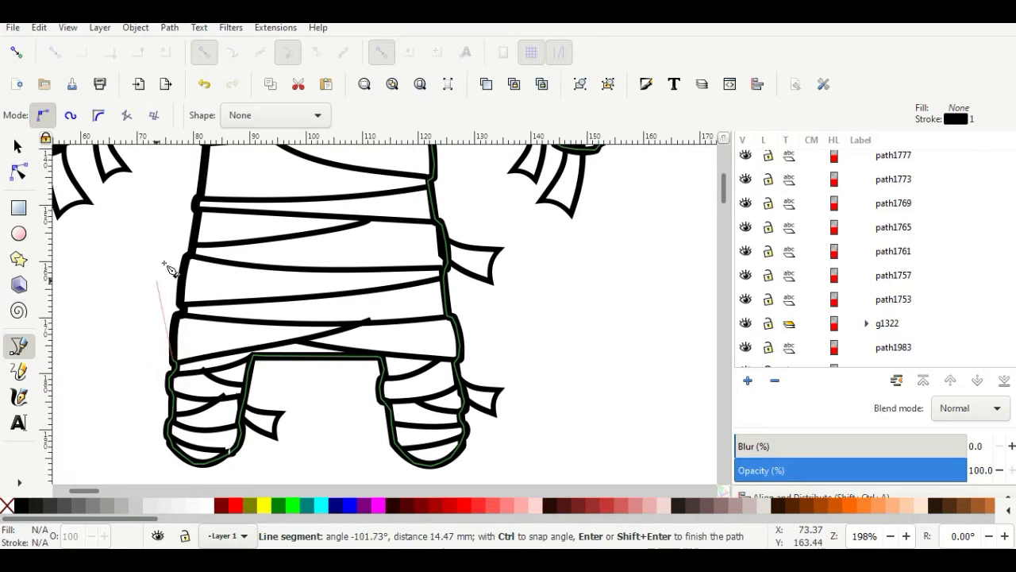
{"action": "left_click", "coordinate": [194, 254]}
{"action": "left_click", "coordinate": [199, 212]}
{"action": "left_click", "coordinate": [196, 210]}
{"action": "left_click", "coordinate": [194, 200]}
{"action": "left_click", "coordinate": [199, 195]}
{"action": "scroll", "coordinate": [205, 154], "scroll_direction": "up", "scroll_amount": 2}
{"action": "left_click", "coordinate": [207, 207]}
{"action": "left_click", "coordinate": [202, 200]}
{"action": "left_click", "coordinate": [205, 180]}
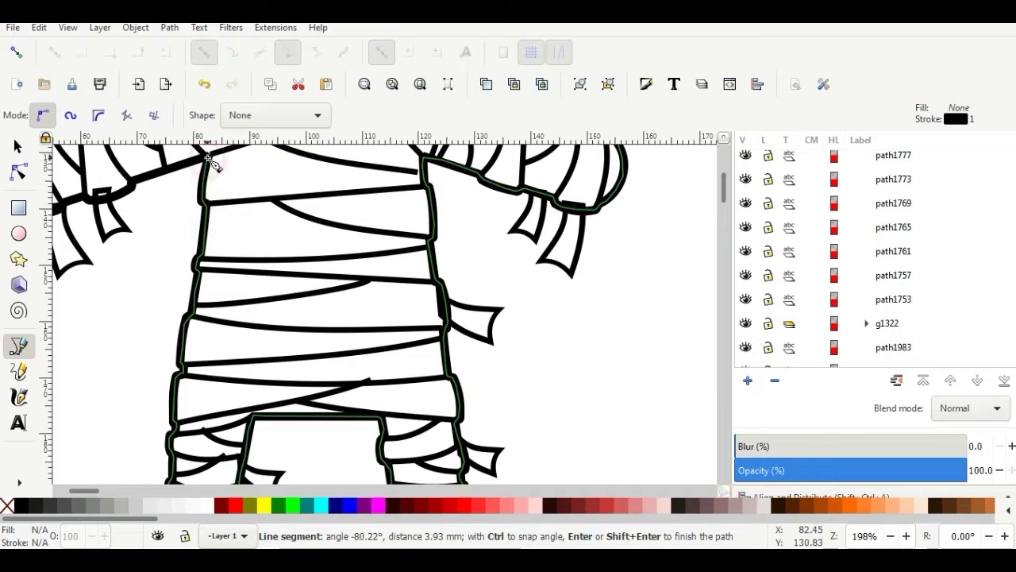
- Trace the body path around the left-hand arm and across the neck, closing it at its starting point
{"action": "left_click", "coordinate": [209, 157]}
{"action": "left_click", "coordinate": [164, 170]}
{"action": "left_click", "coordinate": [131, 188]}
{"action": "left_click", "coordinate": [66, 204]}
{"action": "scroll", "coordinate": [77, 214], "scroll_direction": "down", "scroll_amount": 2}
{"action": "scroll", "coordinate": [77, 214], "scroll_direction": "up", "scroll_amount": 5}
{"action": "left_click_drag", "start_coordinate": [92, 491], "coordinate": [82, 490]}
{"action": "left_click", "coordinate": [277, 301]}
{"action": "left_click", "coordinate": [244, 291]}
{"action": "left_click", "coordinate": [227, 267]}
{"action": "left_click", "coordinate": [236, 234]}
{"action": "left_click", "coordinate": [245, 213]}
{"action": "left_click", "coordinate": [286, 208]}
{"action": "left_click", "coordinate": [311, 196]}
{"action": "left_click", "coordinate": [389, 186]}
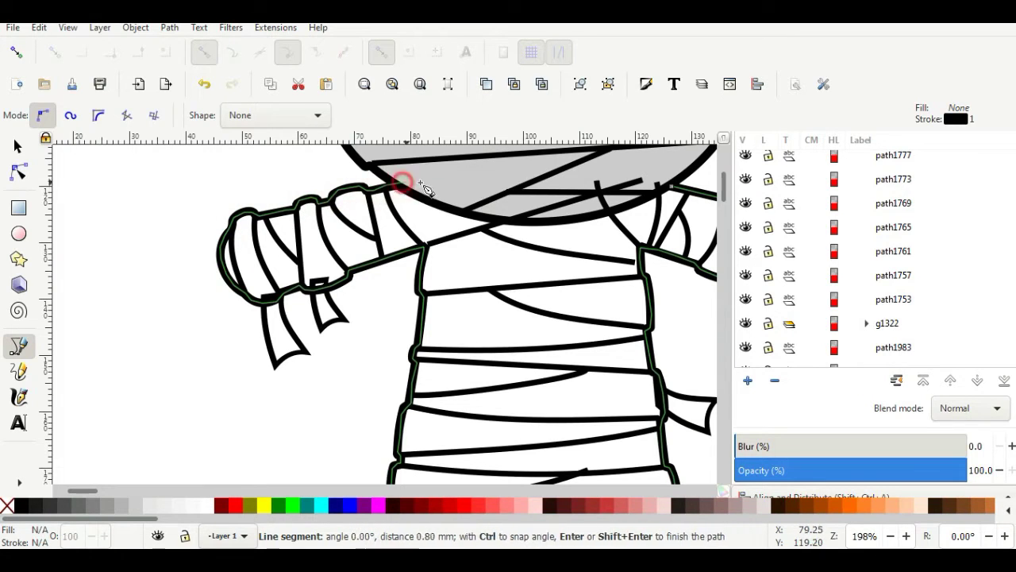
{"action": "left_click", "coordinate": [672, 185]}
- Fill the body shape with 20% gray and send it to the bottom of the stack
{"action": "left_click", "coordinate": [137, 506]}
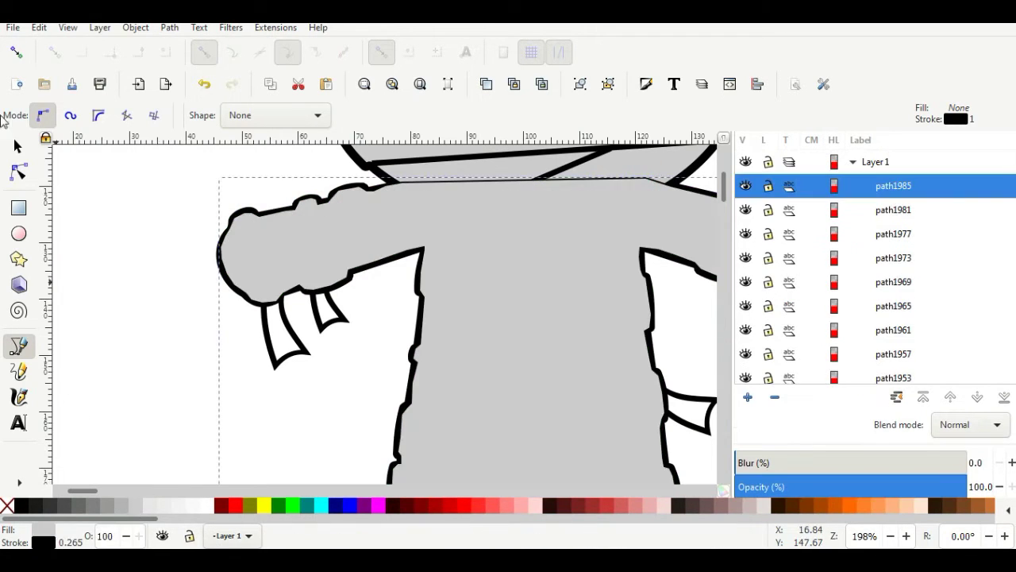
{"action": "key", "text": "s"}
{"action": "left_click", "coordinate": [232, 119]}
{"action": "left_click", "coordinate": [318, 167]}
{"action": "scroll", "coordinate": [596, 289], "scroll_direction": "down", "scroll_amount": 3}
{"action": "scroll", "coordinate": [687, 266], "scroll_direction": "up", "scroll_amount": 3}
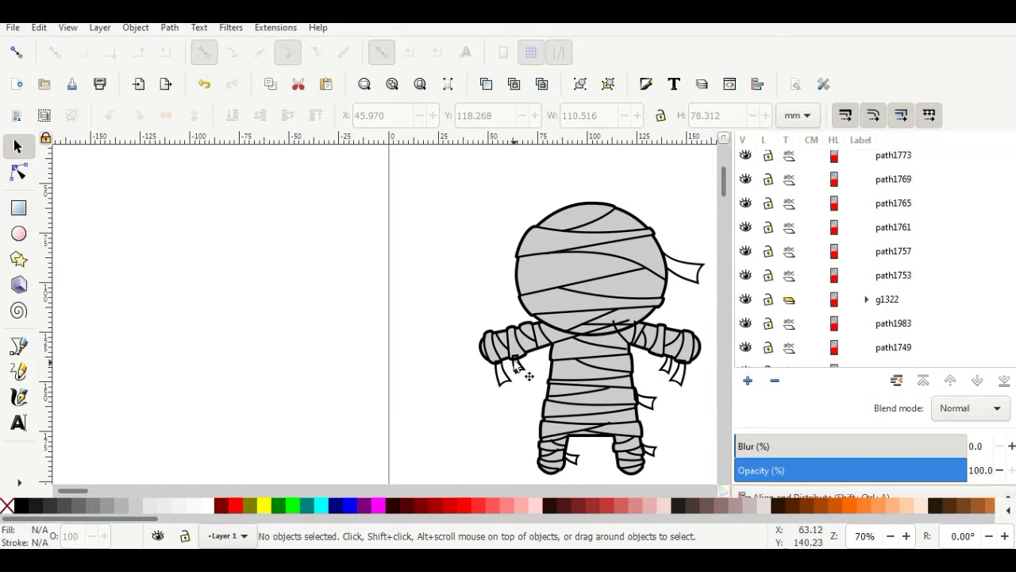
- Draw a closed Pen path around the wedge-shaped face opening between the bandages in the middle of the head
{"action": "scroll", "coordinate": [647, 270], "scroll_direction": "up", "scroll_amount": 2}
{"action": "key", "text": "b"}
{"action": "scroll", "coordinate": [627, 265], "scroll_direction": "up", "scroll_amount": 1}
{"action": "left_click", "coordinate": [632, 264]}
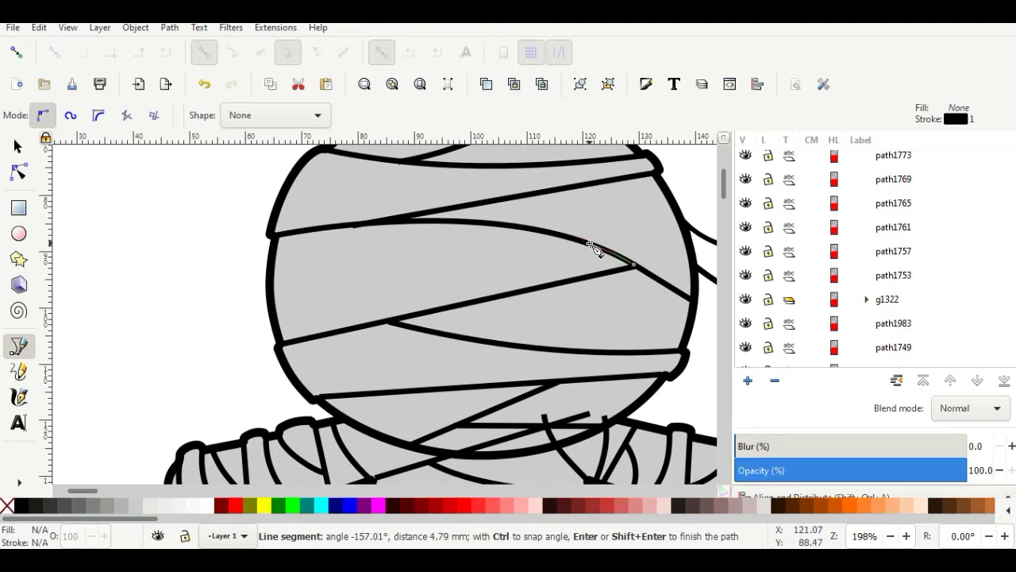
{"action": "left_click", "coordinate": [274, 235]}
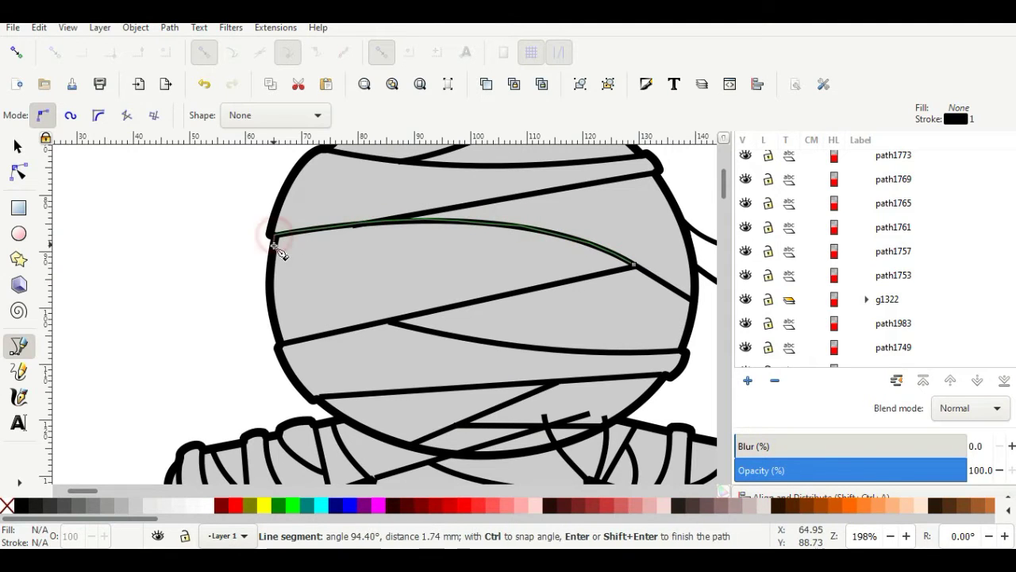
{"action": "left_click", "coordinate": [279, 344]}
{"action": "left_click", "coordinate": [499, 298]}
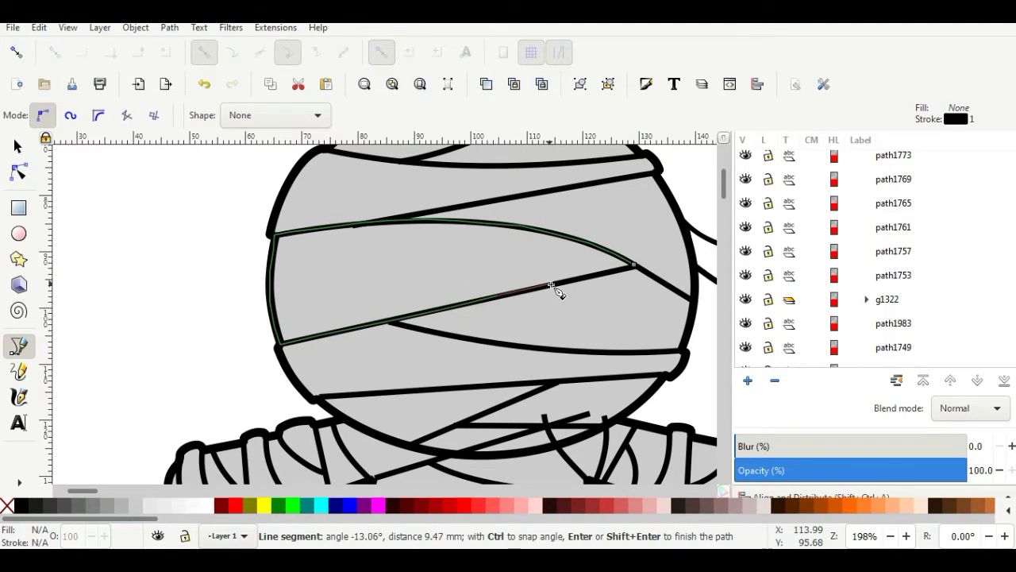
{"action": "left_click", "coordinate": [621, 270]}
- Fill the face opening with dark reddish brown and lower it beneath the bandage lines, above the gray head
{"action": "left_click", "coordinate": [568, 507]}
{"action": "key", "text": "s"}
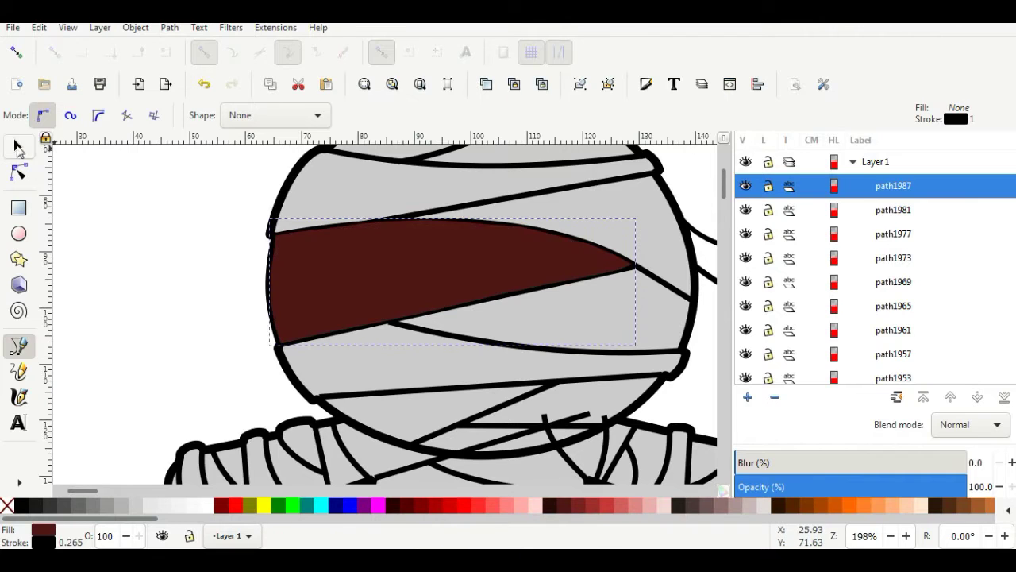
{"action": "left_click", "coordinate": [261, 115]}
{"action": "left_click", "coordinate": [261, 115]}
{"action": "left_click", "coordinate": [260, 116]}
{"action": "left_click", "coordinate": [261, 115]}
{"action": "left_click", "coordinate": [260, 115]}
{"action": "left_click", "coordinate": [123, 276]}
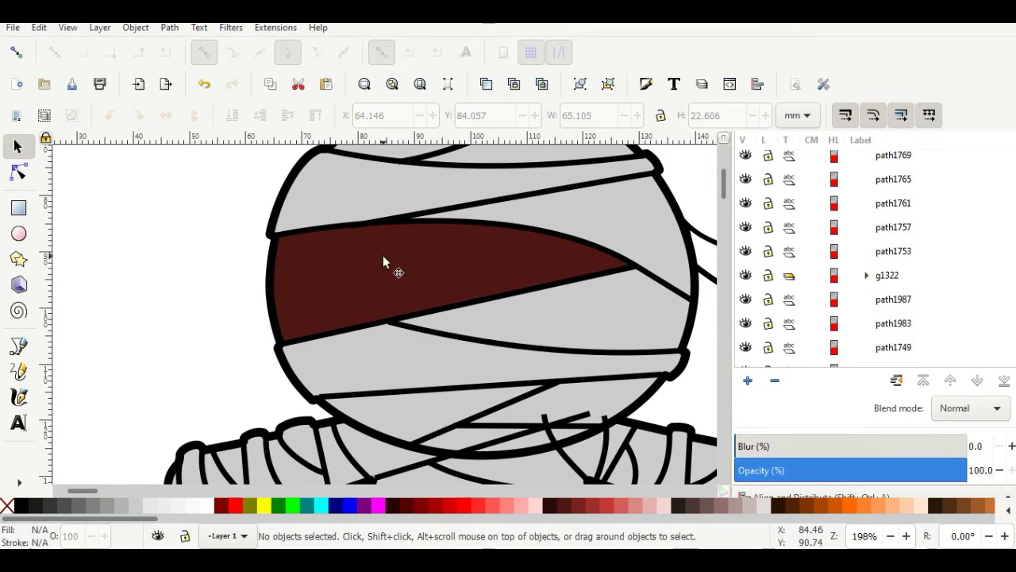
- Draw the zigzag inner edge of a shading shape across the upper head bandages, down to the face opening's upper edge
{"action": "scroll", "coordinate": [383, 254], "scroll_direction": "down", "scroll_amount": 4}
{"action": "scroll", "coordinate": [357, 246], "scroll_direction": "up", "scroll_amount": 4}
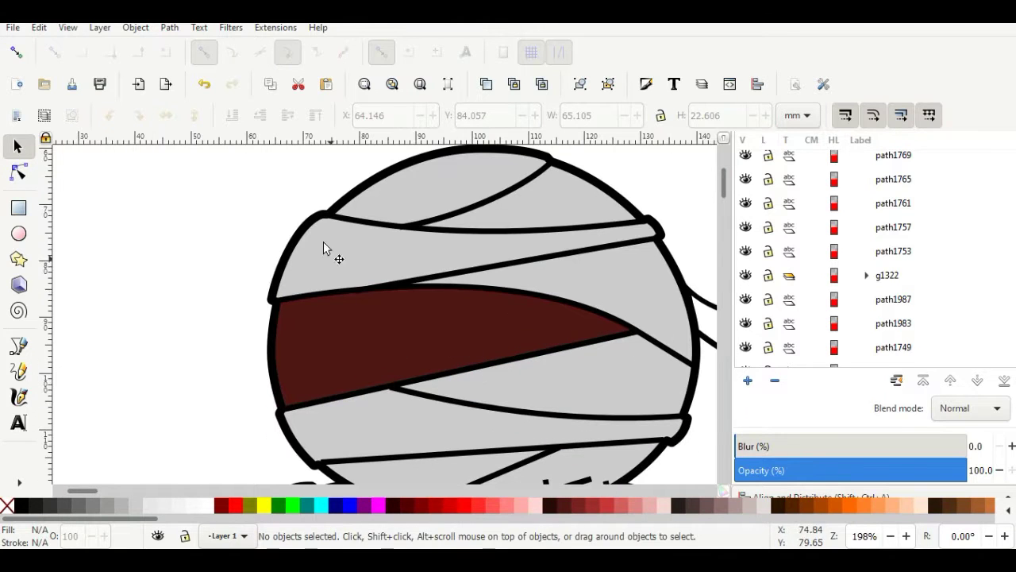
{"action": "left_click", "coordinate": [19, 347]}
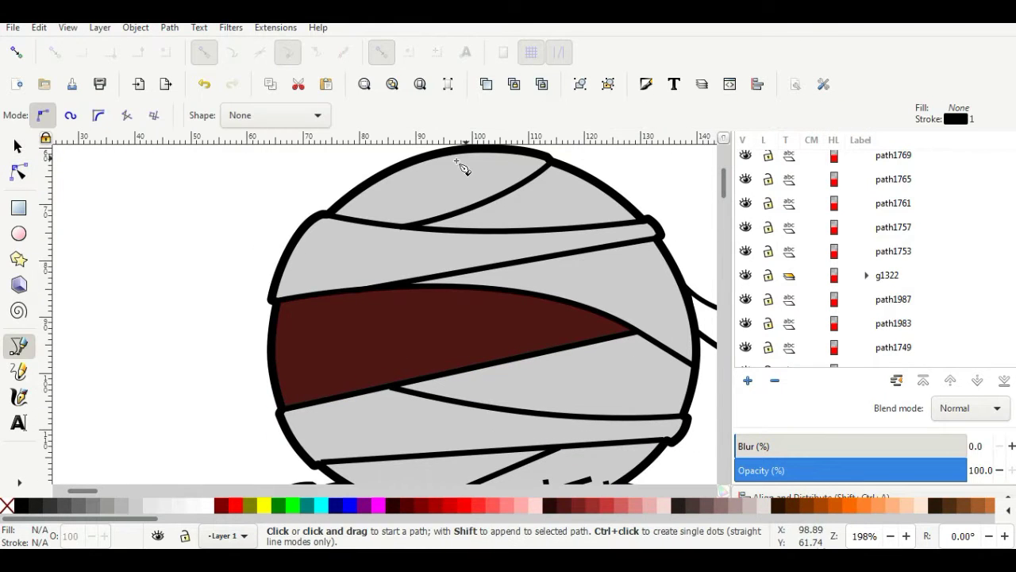
{"action": "left_click", "coordinate": [550, 159]}
{"action": "left_click", "coordinate": [372, 199]}
{"action": "left_click", "coordinate": [411, 224]}
{"action": "left_click", "coordinate": [333, 232]}
{"action": "left_click", "coordinate": [311, 274]}
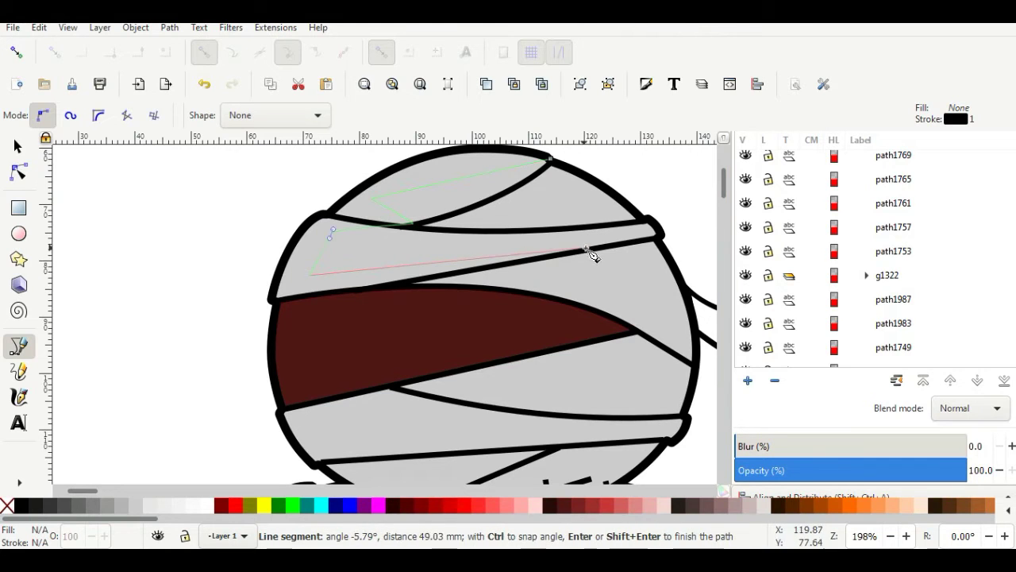
{"action": "left_click", "coordinate": [603, 247]}
{"action": "left_click", "coordinate": [522, 273]}
{"action": "left_click", "coordinate": [609, 315]}
- Trace the shading shape back along the face opening's upper edge and the head's left outline, closing the path
{"action": "left_click", "coordinate": [428, 284]}
{"action": "left_click", "coordinate": [271, 300]}
{"action": "left_click", "coordinate": [293, 242]}
{"action": "left_click", "coordinate": [418, 157]}
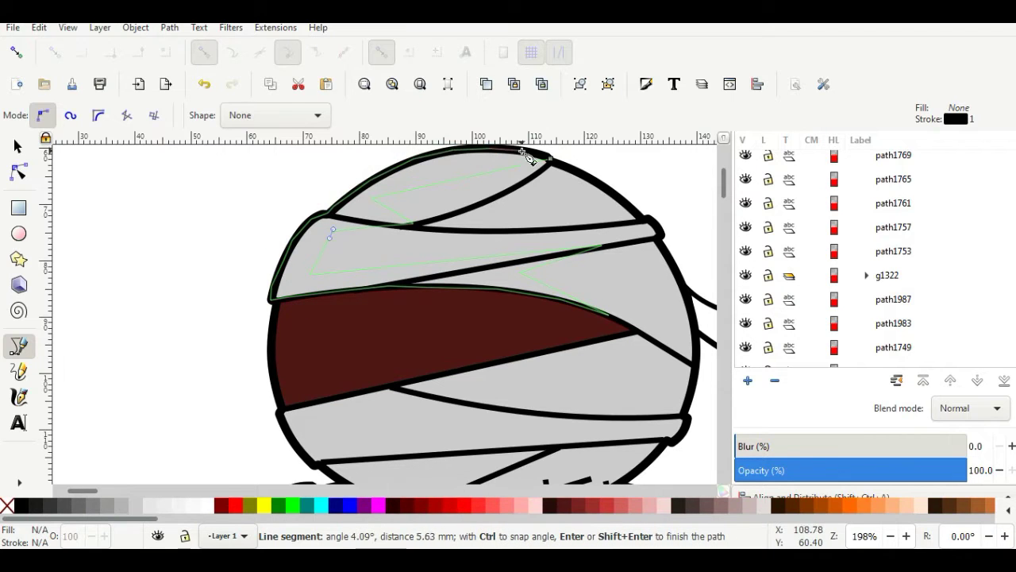
{"action": "left_click", "coordinate": [548, 159]}
- Fill the upper head shading with 40% gray, remove its stroke, and lower it beneath the bandage lines
{"action": "left_click", "coordinate": [116, 505]}
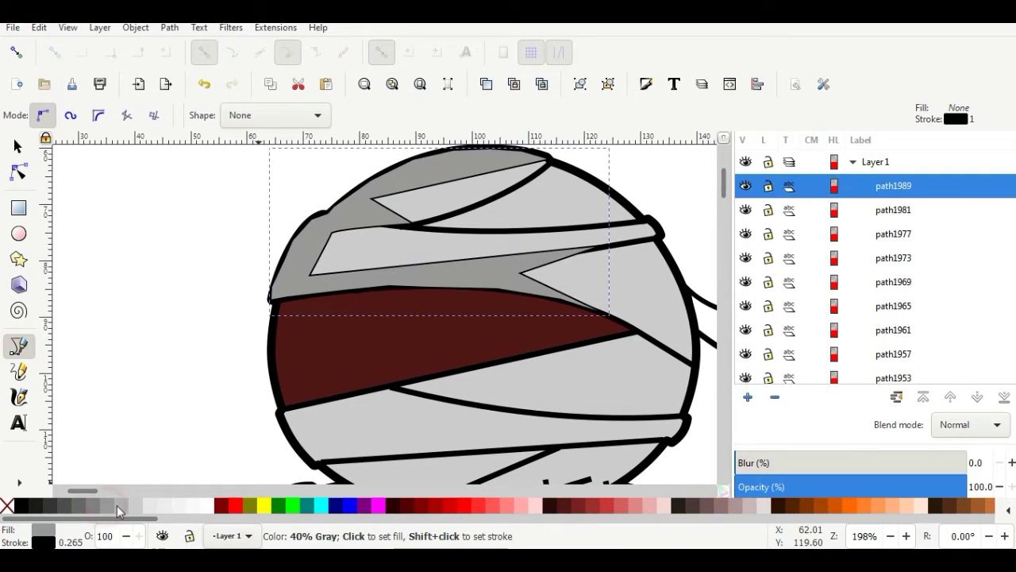
{"action": "left_click", "coordinate": [7, 506], "text": "shift"}
{"action": "key", "text": "s"}
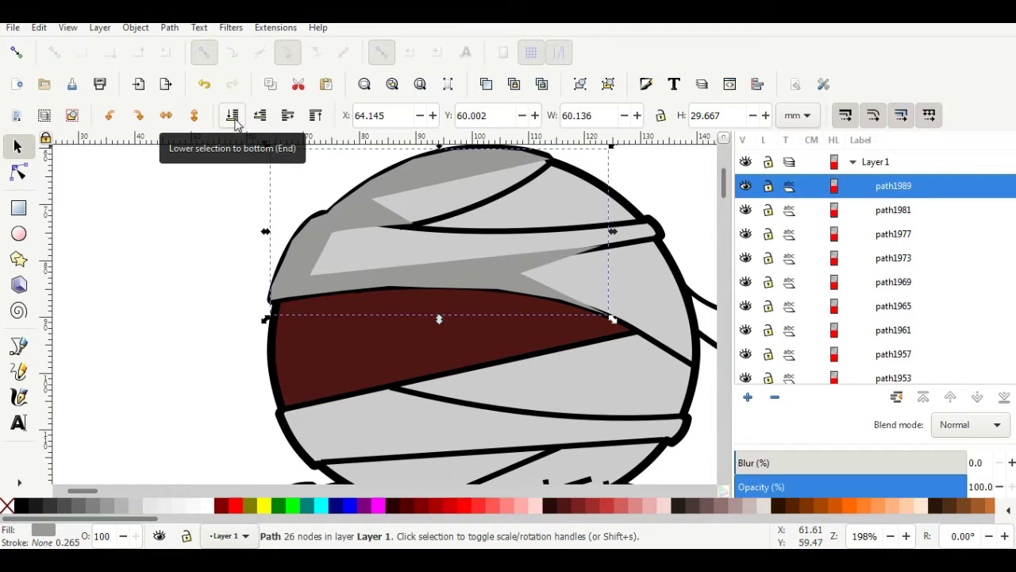
{"action": "left_click", "coordinate": [260, 115]}
{"action": "left_click", "coordinate": [260, 115]}
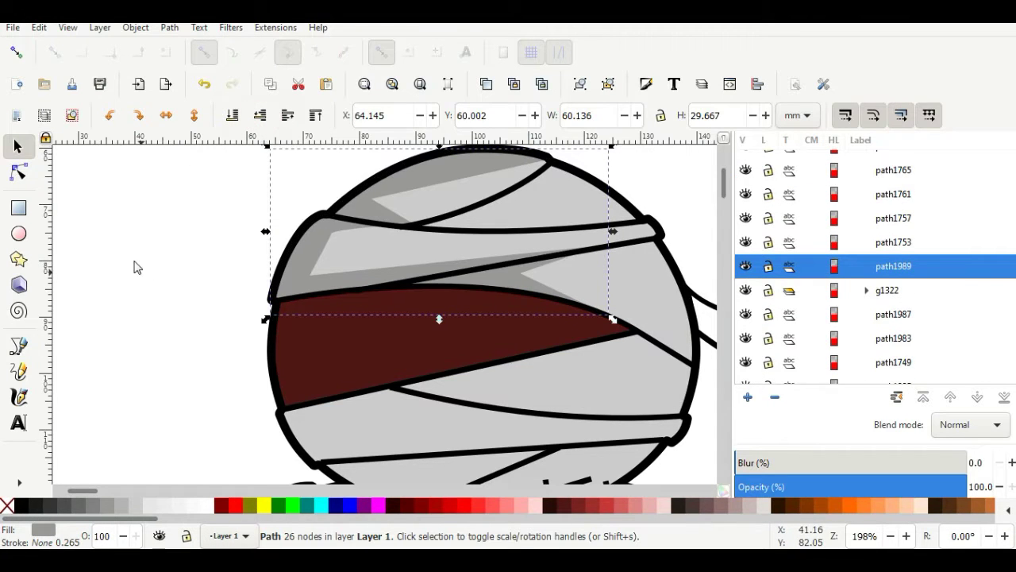
{"action": "left_click", "coordinate": [151, 242]}
- Reshape the straight inner edges of the upper head shading into smooth curves
{"action": "scroll", "coordinate": [547, 262], "scroll_direction": "down", "scroll_amount": 2}
{"action": "scroll", "coordinate": [512, 228], "scroll_direction": "up", "scroll_amount": 2}
{"action": "double_click", "coordinate": [506, 216]}
{"action": "double_click", "coordinate": [506, 215]}
{"action": "left_click_drag", "start_coordinate": [506, 215], "coordinate": [502, 210]}
{"action": "key", "text": "Delete"}
{"action": "left_click", "coordinate": [436, 248]}
{"action": "left_click_drag", "start_coordinate": [449, 258], "coordinate": [435, 252]}
{"action": "left_click", "coordinate": [363, 282]}
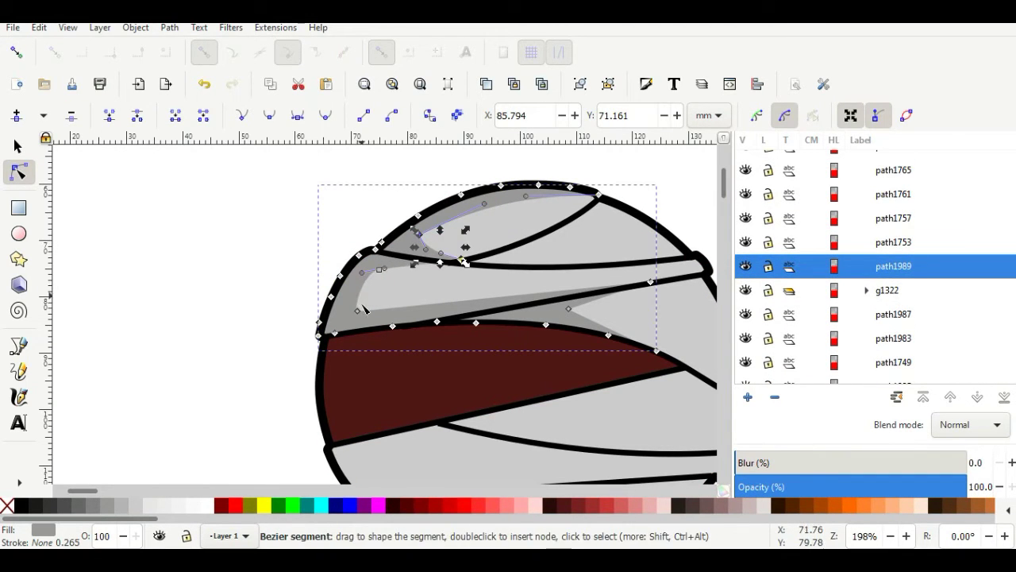
{"action": "left_click_drag", "start_coordinate": [591, 333], "coordinate": [624, 324]}
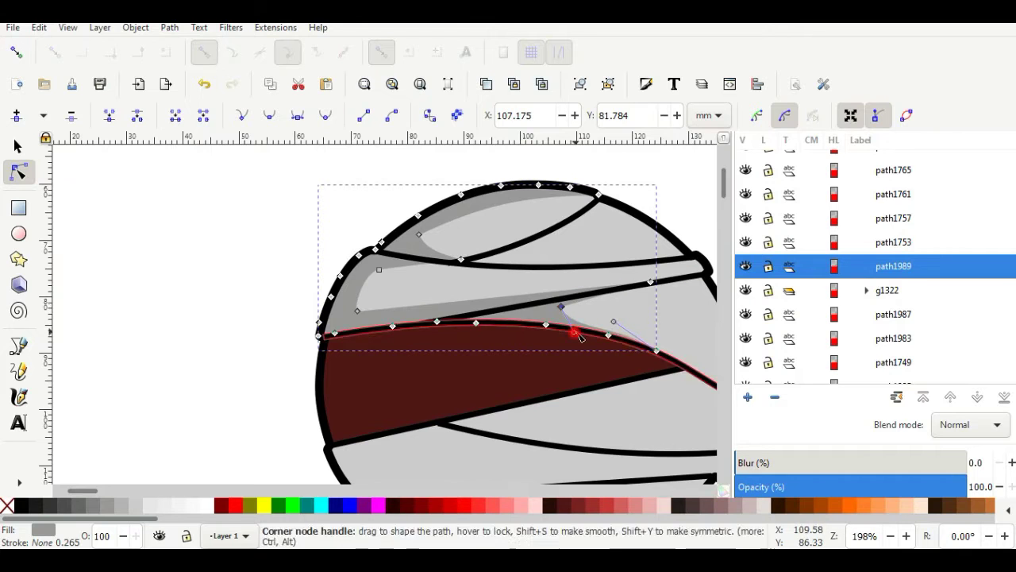
{"action": "left_click", "coordinate": [147, 210]}
{"action": "key", "text": "s"}
{"action": "key", "text": "Escape"}
- Draw the inner edge of a second shading shape from the face opening's upper edge down to the chin
{"action": "scroll", "coordinate": [339, 311], "scroll_direction": "down", "scroll_amount": 3}
{"action": "scroll", "coordinate": [339, 311], "scroll_direction": "up", "scroll_amount": 2}
{"action": "key", "text": "b"}
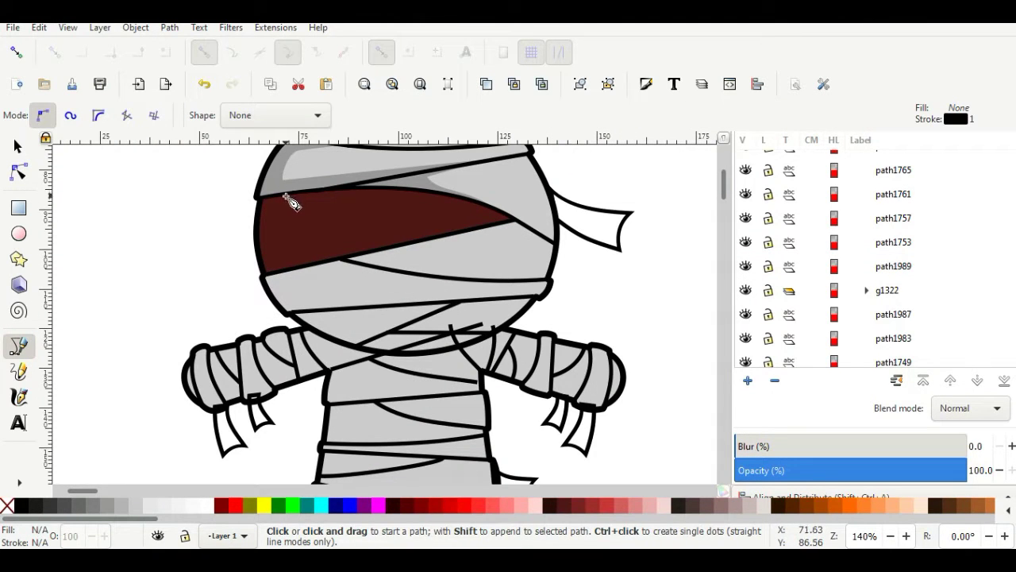
{"action": "left_click", "coordinate": [291, 194]}
{"action": "left_click", "coordinate": [291, 253]}
{"action": "left_click", "coordinate": [340, 259]}
{"action": "left_click", "coordinate": [297, 274]}
{"action": "left_click", "coordinate": [297, 299]}
{"action": "left_click", "coordinate": [451, 302]}
{"action": "left_click", "coordinate": [319, 310]}
{"action": "left_click", "coordinate": [428, 351]}
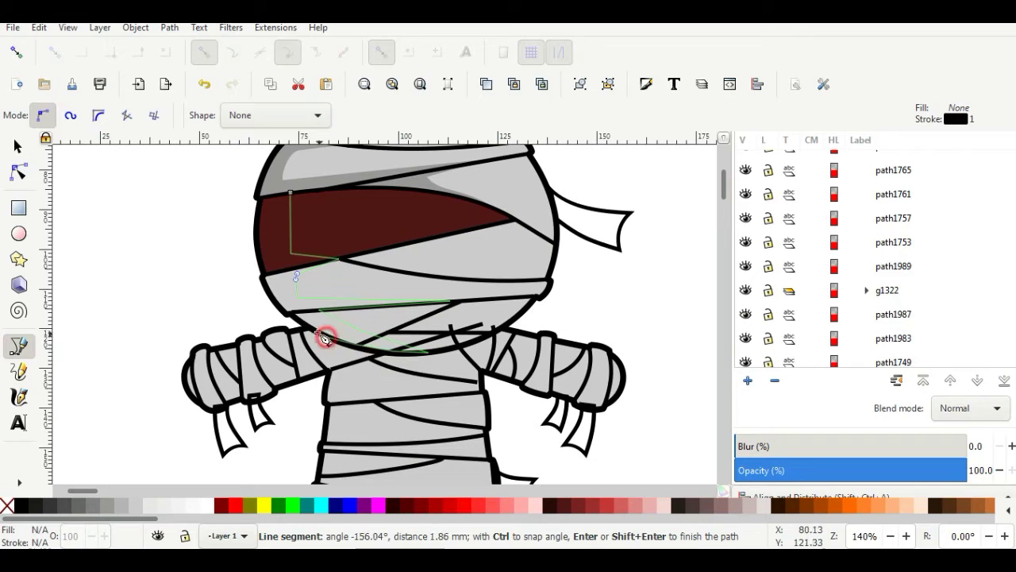
- Trace the second shading shape up along the head's lower-left outline and close it at its starting point
{"action": "left_click", "coordinate": [263, 275]}
{"action": "left_click", "coordinate": [256, 237]}
{"action": "left_click", "coordinate": [258, 214]}
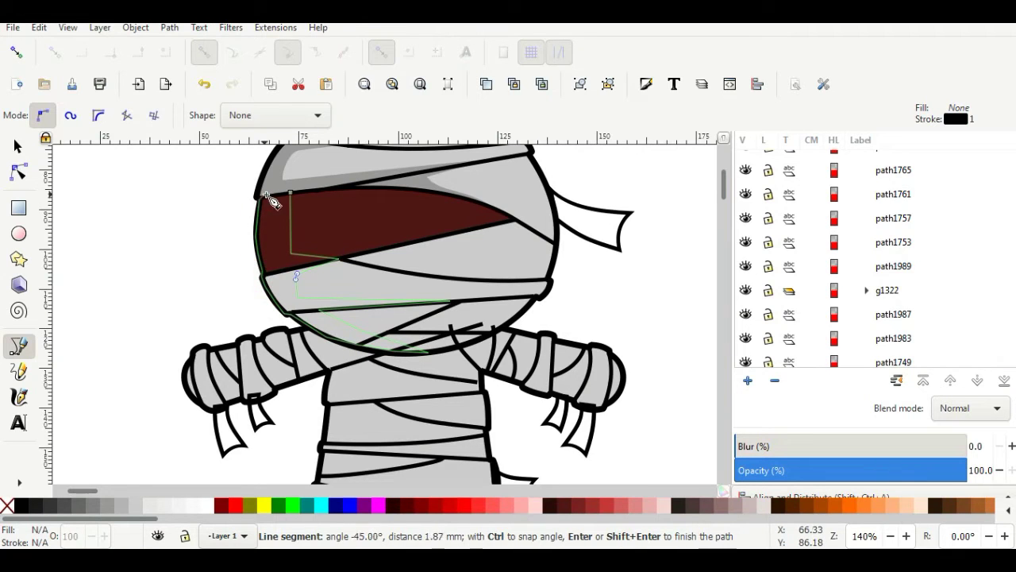
{"action": "left_click", "coordinate": [291, 192]}
- Give the lower face shading a darker gray fill without stroke and place it just beneath the dark face opening
{"action": "left_click", "coordinate": [93, 506]}
{"action": "left_click", "coordinate": [17, 146]}
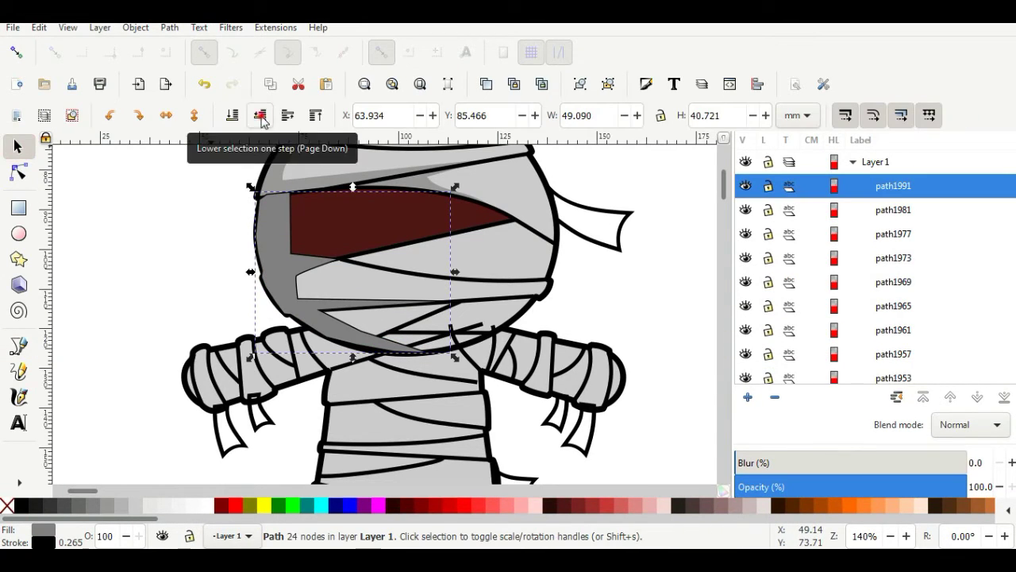
{"action": "left_click", "coordinate": [259, 115]}
{"action": "left_click", "coordinate": [260, 115]}
{"action": "left_click", "coordinate": [260, 115]}
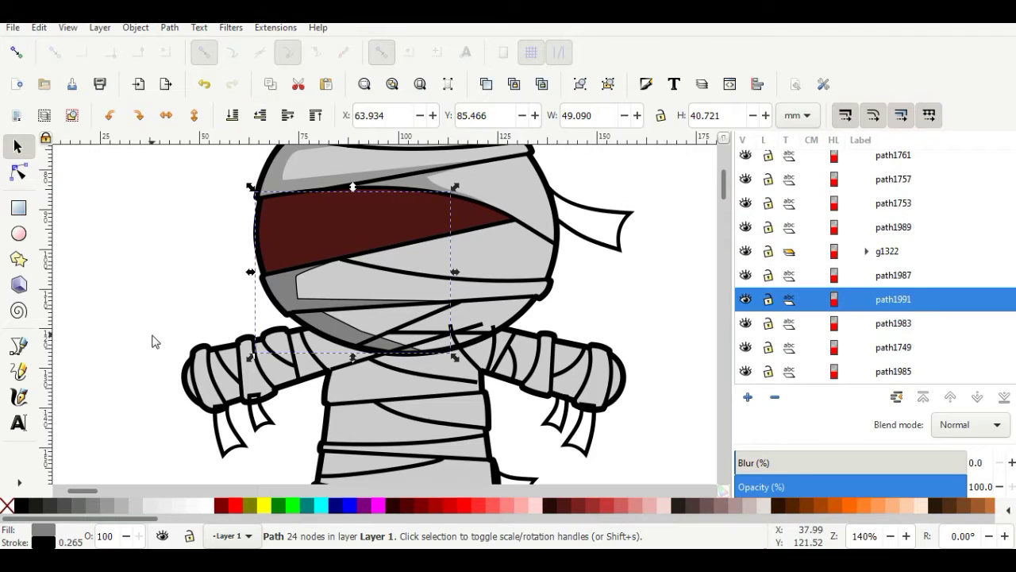
{"action": "left_click", "coordinate": [287, 115]}
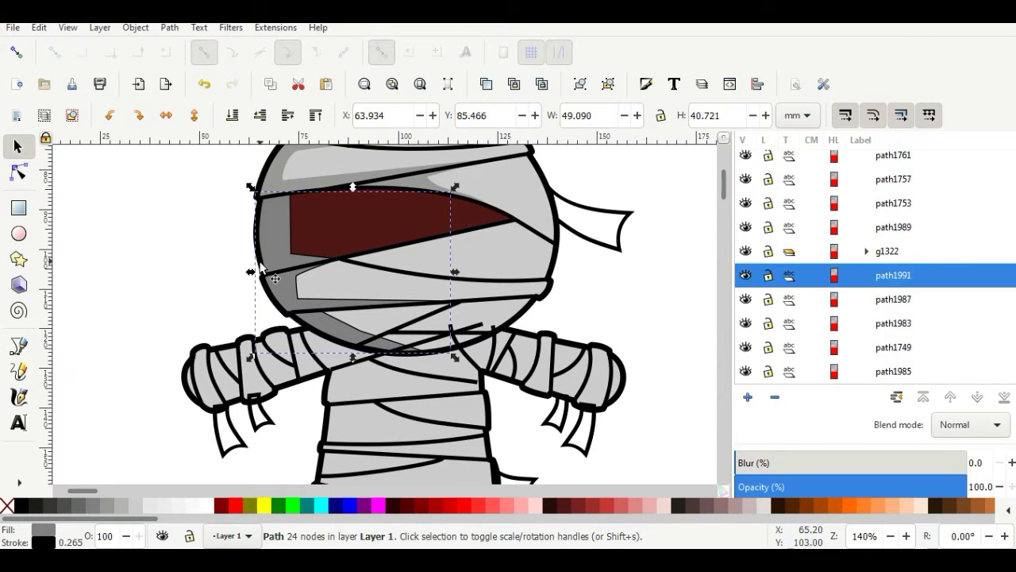
{"action": "left_click", "coordinate": [261, 116]}
- Delete the extra node in the chin shading and bend the lower face shading's inner edges into smooth curves
{"action": "key", "text": "n"}
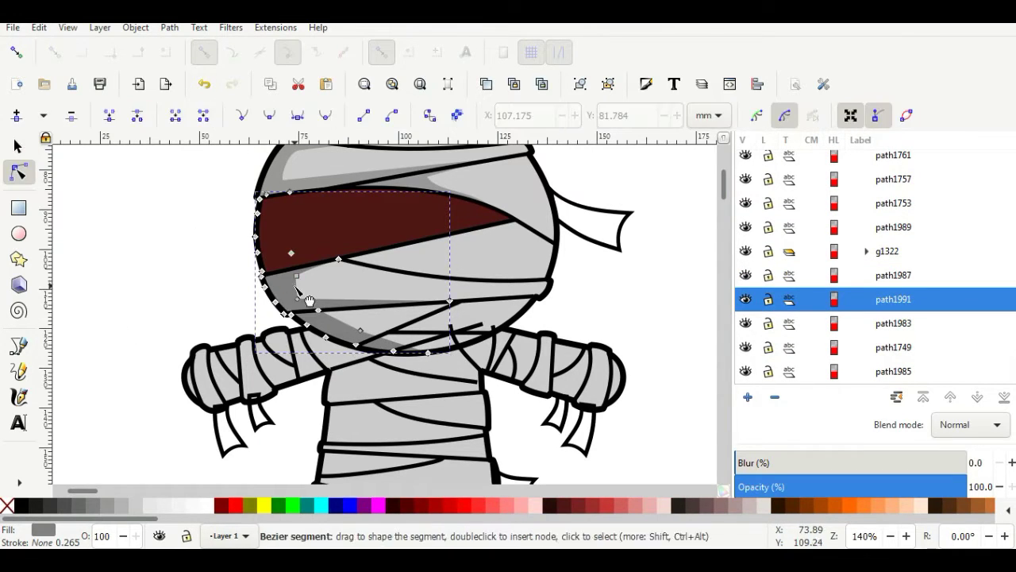
{"action": "left_click", "coordinate": [360, 330]}
{"action": "left_click", "coordinate": [71, 116]}
{"action": "left_click_drag", "start_coordinate": [350, 325], "coordinate": [344, 336]}
{"action": "left_click", "coordinate": [18, 146]}
{"action": "left_click", "coordinate": [151, 215]}
- Draw a closed shading shape on the bandage just below the face opening and give it the same darker gray fill
{"action": "scroll", "coordinate": [441, 298], "scroll_direction": "down", "scroll_amount": 1}
{"action": "scroll", "coordinate": [444, 275], "scroll_direction": "up", "scroll_amount": 2}
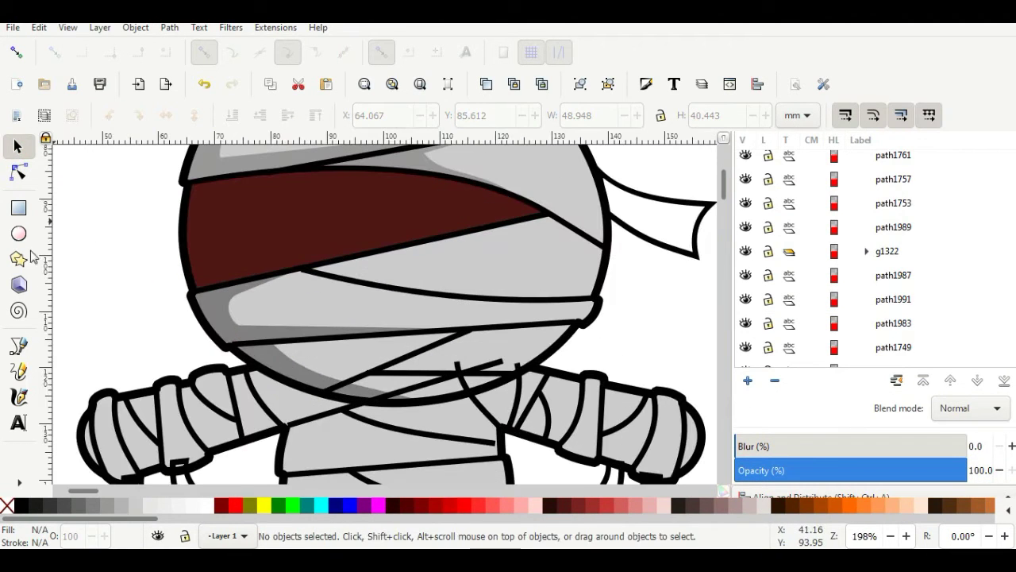
{"action": "left_click", "coordinate": [19, 346]}
{"action": "left_click", "coordinate": [361, 258]}
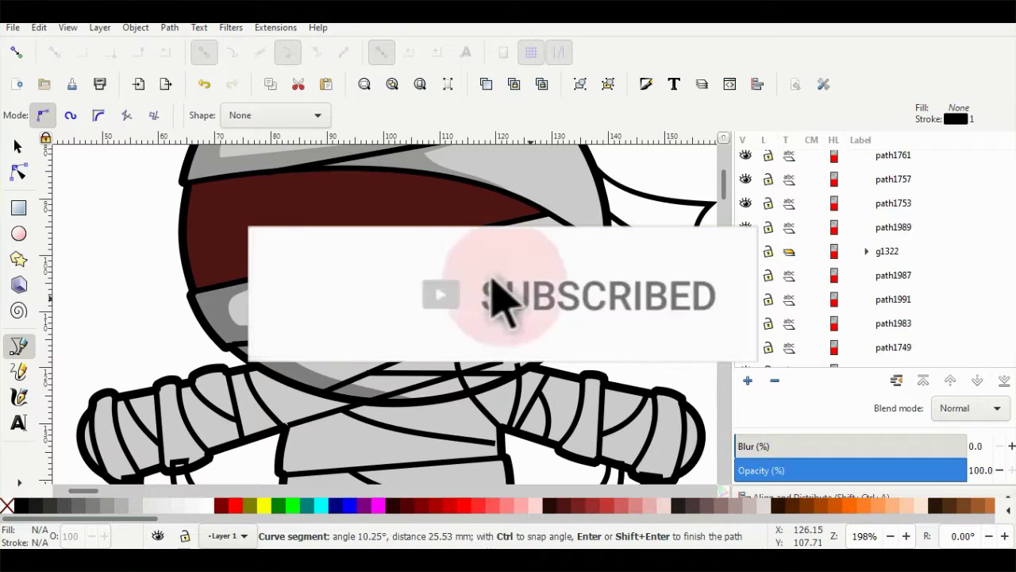
{"action": "left_click", "coordinate": [380, 278]}
{"action": "left_click", "coordinate": [305, 268]}
{"action": "left_click", "coordinate": [474, 298]}
{"action": "left_click", "coordinate": [93, 505]}
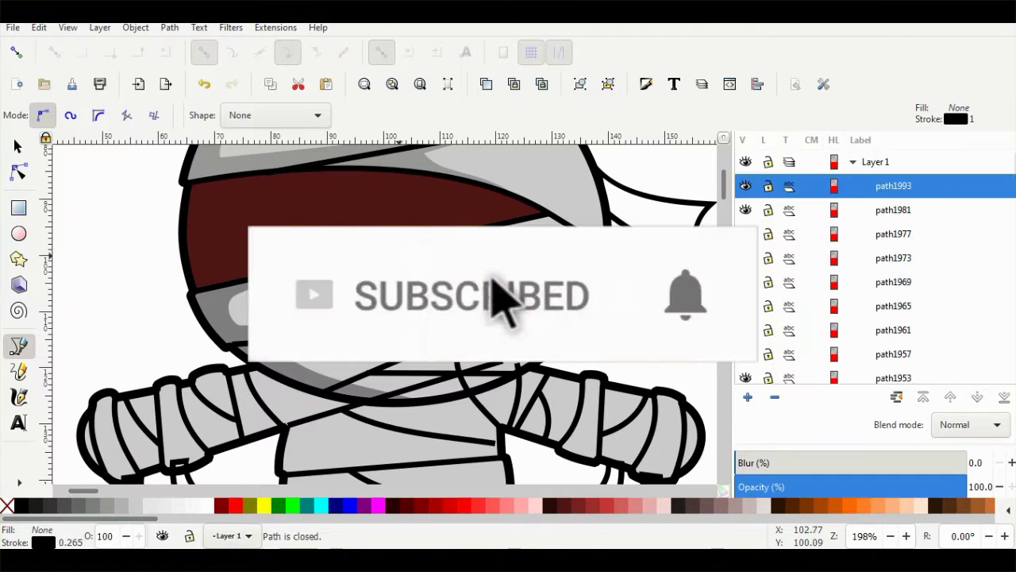
- Bend the lower face bandage shading's inner edge into a smooth curve and place the shape beneath the bandage outlines
{"action": "key", "text": "n"}
{"action": "left_click_drag", "start_coordinate": [679, 288], "coordinate": [679, 292]}
{"action": "left_click", "coordinate": [18, 147]}
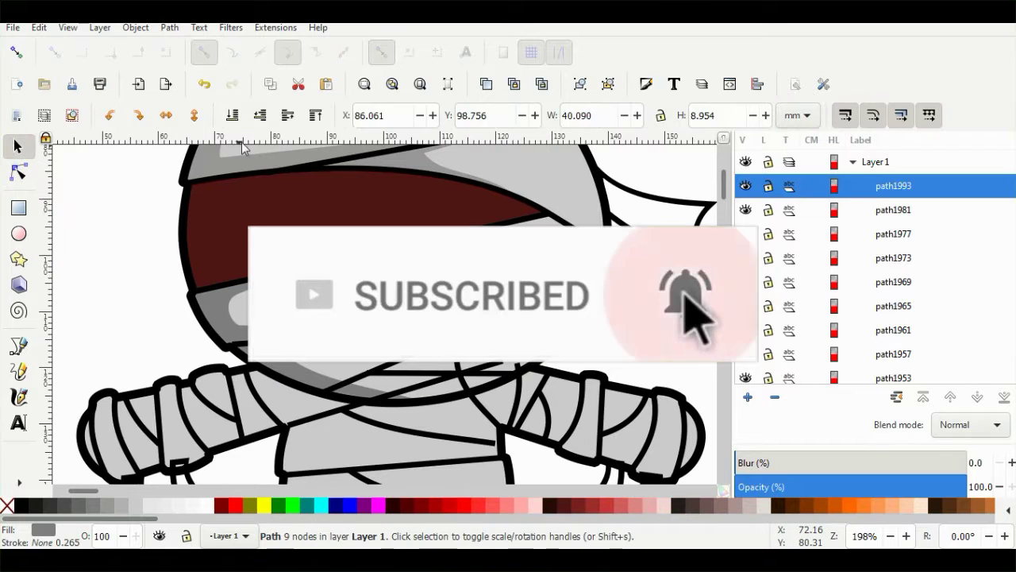
{"action": "left_click", "coordinate": [261, 116]}
{"action": "left_click", "coordinate": [135, 284]}
- Send the neck and shoulder bandage lines that overlap the chin behind the mummy's head
{"action": "scroll", "coordinate": [378, 252], "scroll_direction": "down", "scroll_amount": 3}
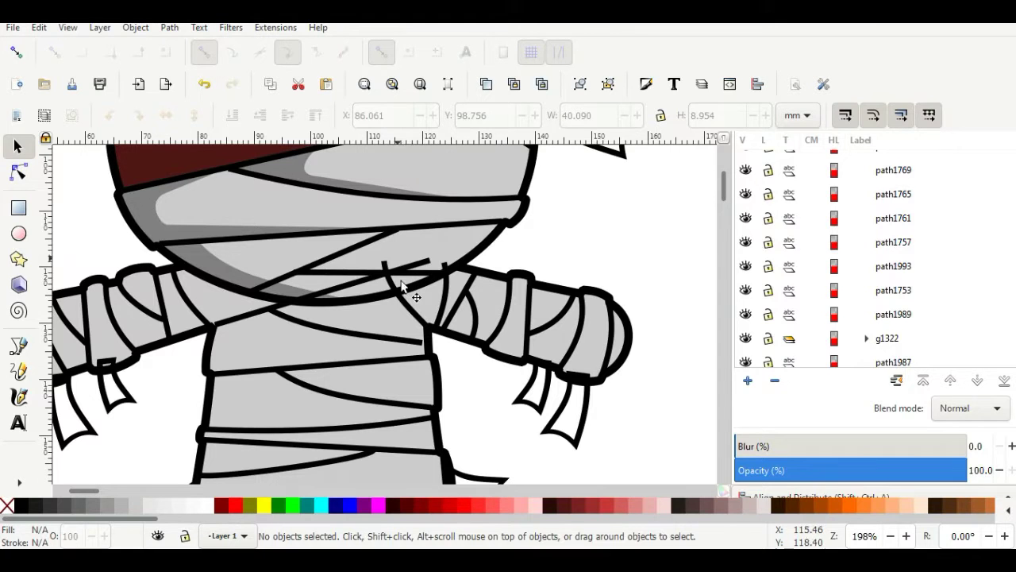
{"action": "left_click", "coordinate": [408, 291]}
{"action": "left_click", "coordinate": [262, 116]}
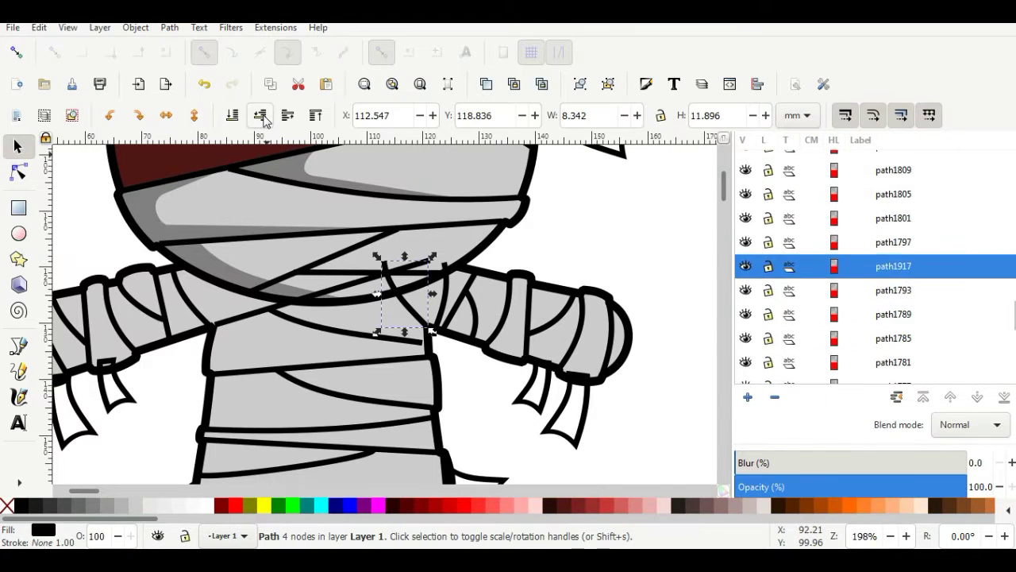
{"action": "left_click", "coordinate": [262, 117]}
{"action": "left_click", "coordinate": [261, 116]}
{"action": "left_click", "coordinate": [244, 316]}
{"action": "left_click", "coordinate": [265, 120]}
{"action": "left_click", "coordinate": [265, 119]}
{"action": "left_click", "coordinate": [444, 290]}
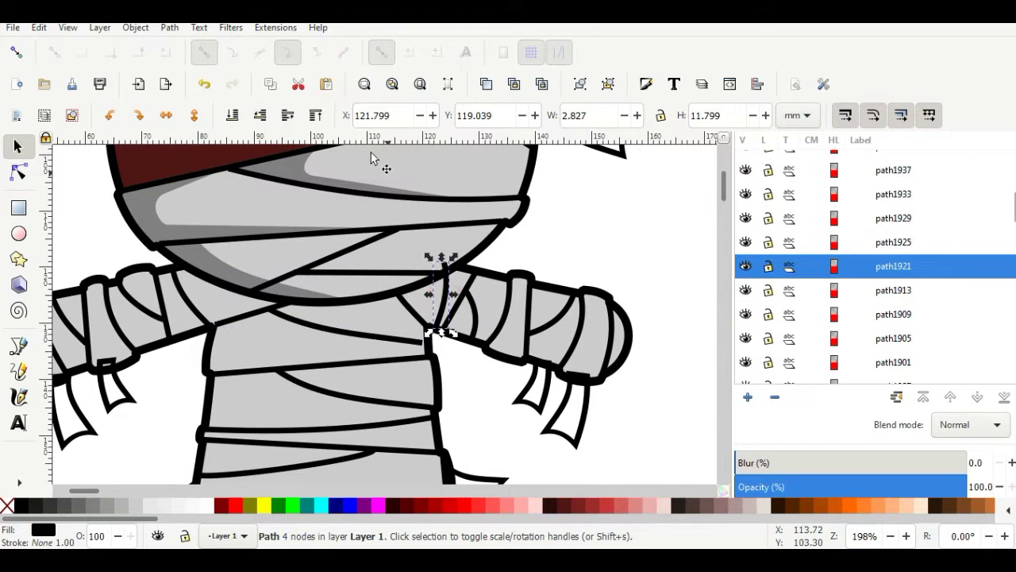
{"action": "left_click", "coordinate": [260, 117]}
- Draw a closed shading shape along the two crossing bandage lines on the right half of the chin
{"action": "left_click", "coordinate": [489, 258]}
{"action": "left_click", "coordinate": [19, 346]}
{"action": "left_click", "coordinate": [395, 230]}
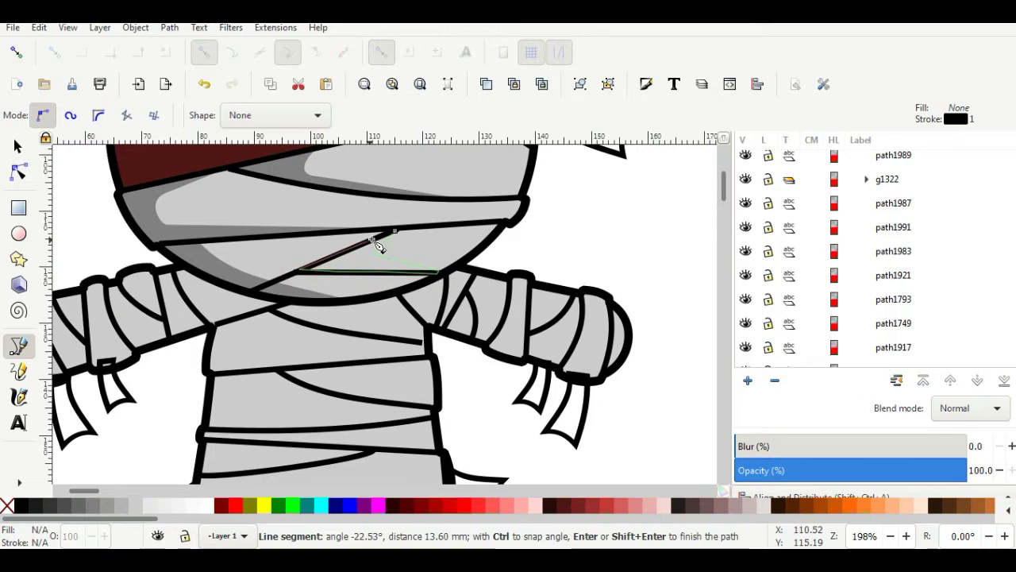
{"action": "left_click", "coordinate": [394, 231]}
- Fill the chin shading with the darker gray without stroke, lower it beneath the outlines and curve its inner edge
{"action": "left_click", "coordinate": [96, 506]}
{"action": "left_click", "coordinate": [8, 506], "text": "shift"}
{"action": "left_click", "coordinate": [18, 146]}
{"action": "left_click", "coordinate": [263, 119]}
{"action": "left_click", "coordinate": [264, 119]}
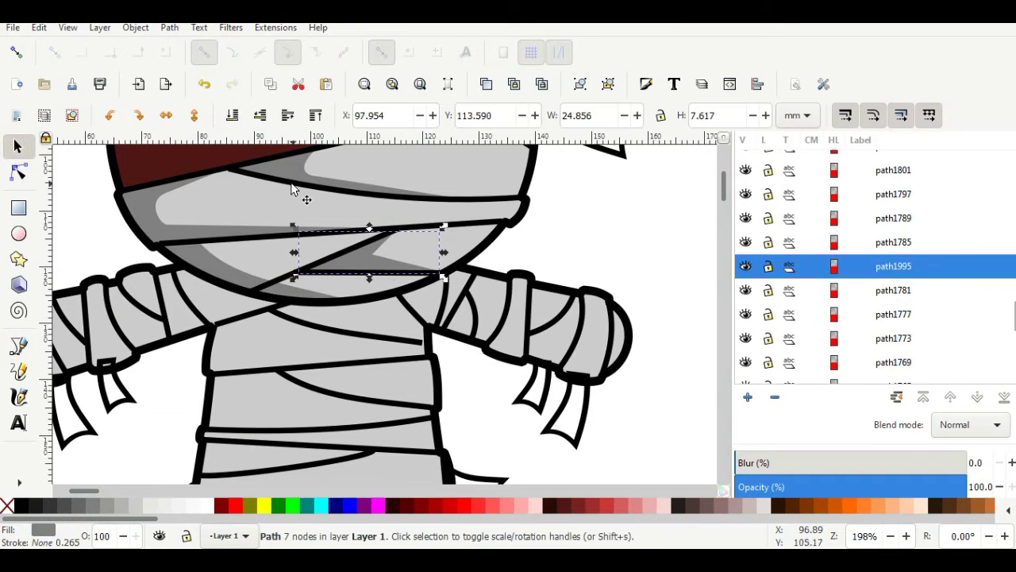
{"action": "left_click", "coordinate": [18, 172]}
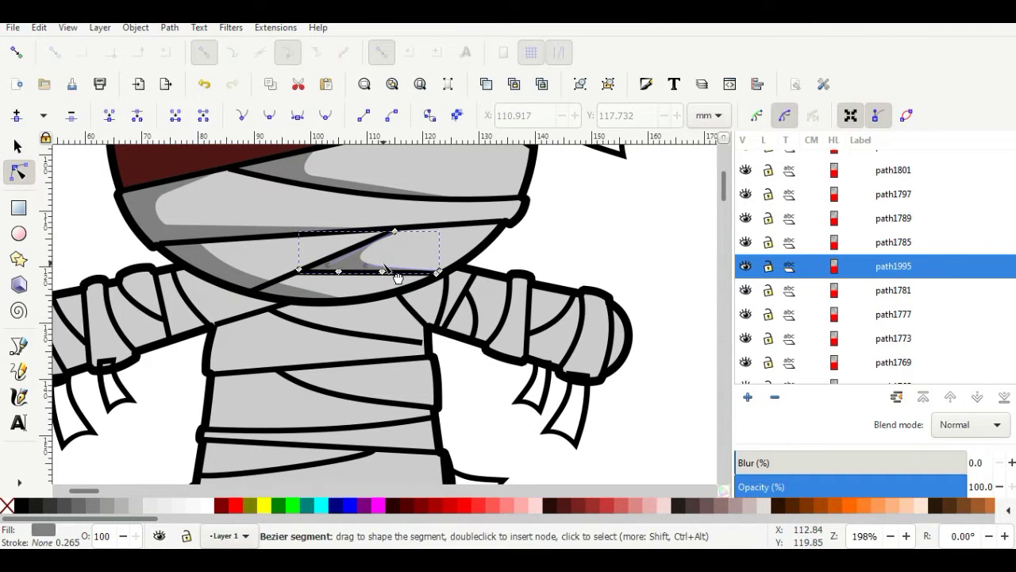
{"action": "left_click", "coordinate": [18, 146]}
{"action": "left_click", "coordinate": [590, 243]}
- Draw a closed zigzag shading shape down the left side of the torso and left leg, following the bandages and outer outline
{"action": "scroll", "coordinate": [560, 249], "scroll_direction": "down", "scroll_amount": 4}
{"action": "scroll", "coordinate": [475, 275], "scroll_direction": "up", "scroll_amount": 3}
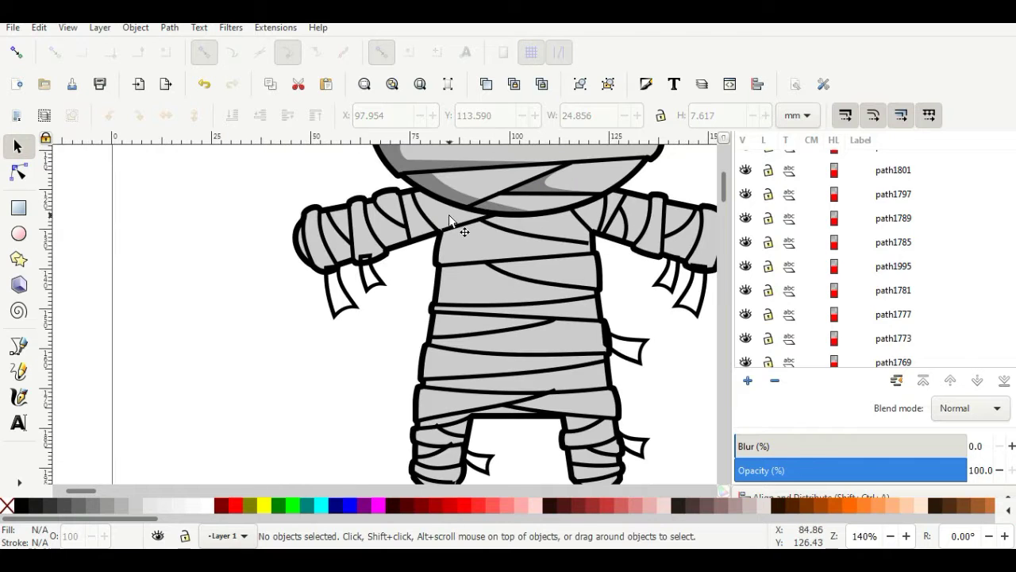
{"action": "key", "text": "b"}
{"action": "left_click", "coordinate": [460, 226]}
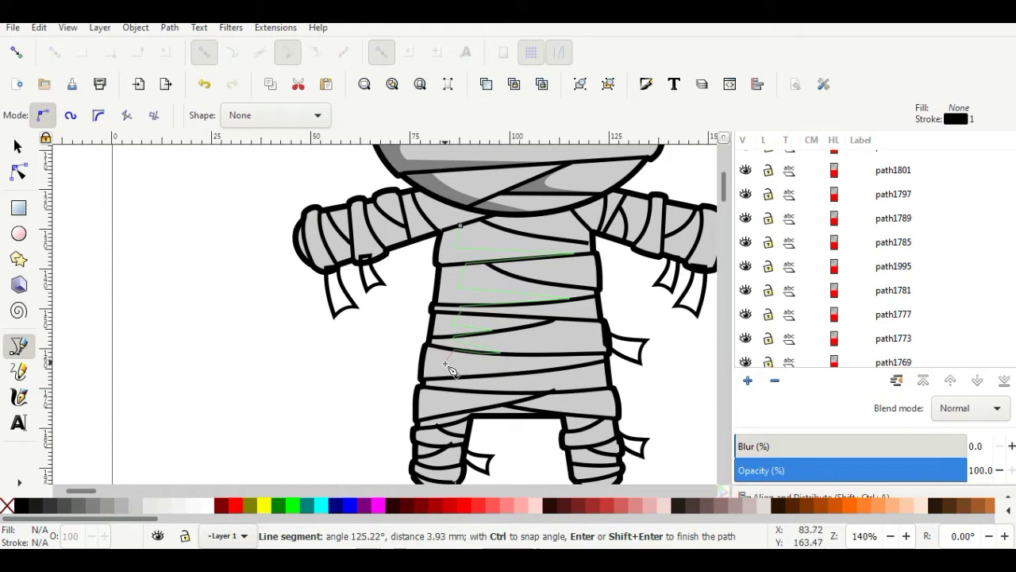
{"action": "scroll", "coordinate": [480, 380], "scroll_direction": "up", "scroll_amount": 2}
{"action": "left_click", "coordinate": [421, 289]}
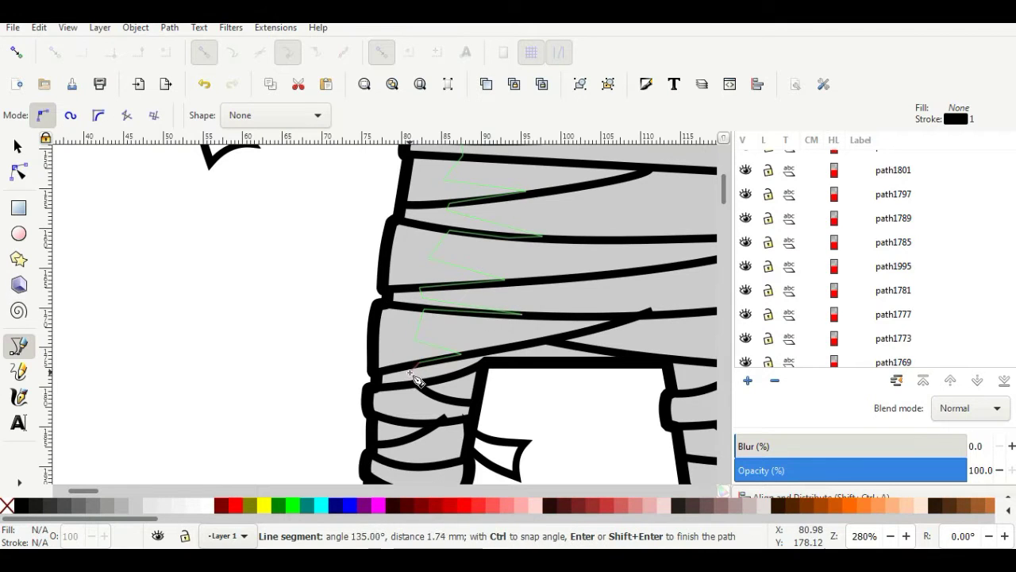
{"action": "scroll", "coordinate": [439, 474], "scroll_direction": "down", "scroll_amount": 2}
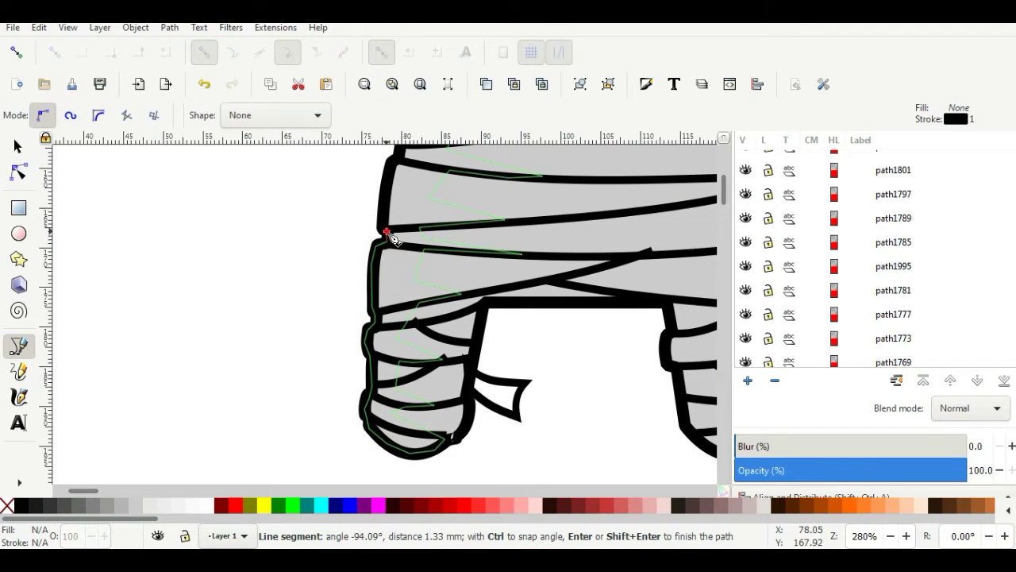
{"action": "scroll", "coordinate": [407, 162], "scroll_direction": "up", "scroll_amount": 6}
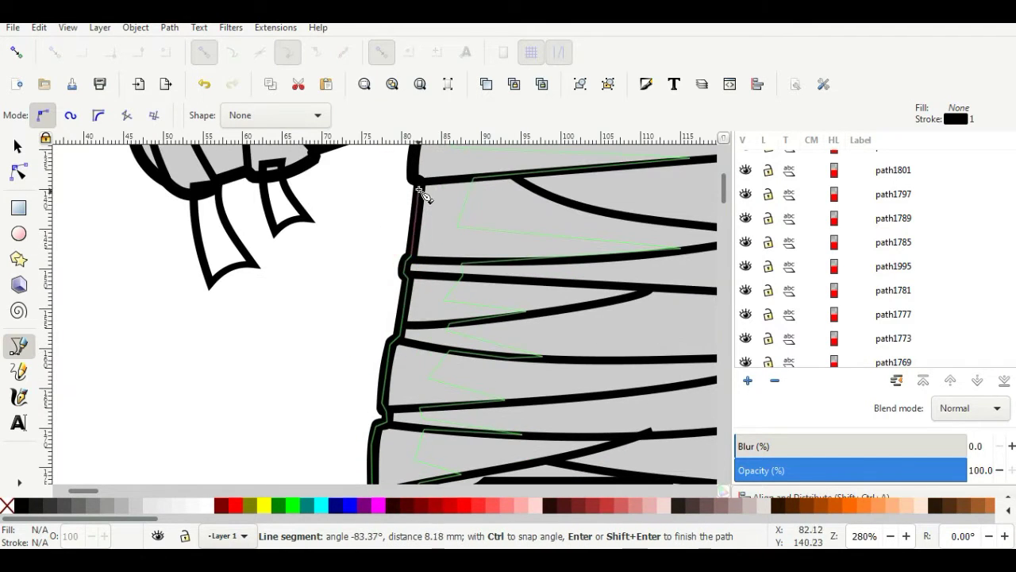
{"action": "scroll", "coordinate": [421, 193], "scroll_direction": "up", "scroll_amount": 4}
{"action": "left_click", "coordinate": [424, 234]}
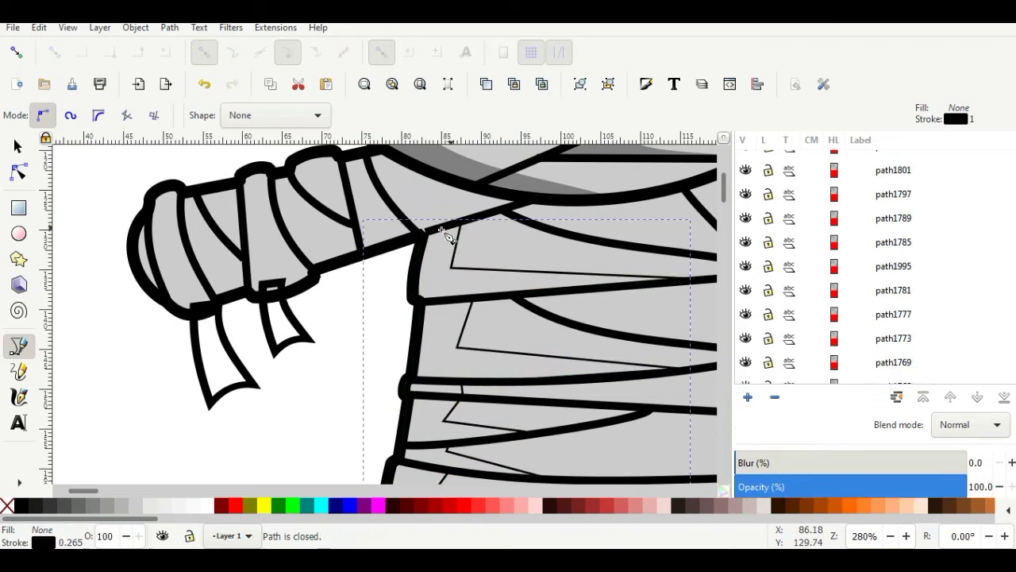
- Give the torso and left leg shading the darker gray fill without stroke and lower it beneath the bandage outlines
{"action": "left_click", "coordinate": [91, 509]}
{"action": "key", "text": "s"}
{"action": "left_click", "coordinate": [260, 115]}
{"action": "left_click", "coordinate": [260, 117]}
{"action": "left_click", "coordinate": [261, 116]}
{"action": "left_click", "coordinate": [260, 117]}
- Draw a closed zigzag shading shape along the inner side and foot of the right leg
{"action": "scroll", "coordinate": [543, 294], "scroll_direction": "down", "scroll_amount": 3}
{"action": "scroll", "coordinate": [647, 460], "scroll_direction": "up", "scroll_amount": 2}
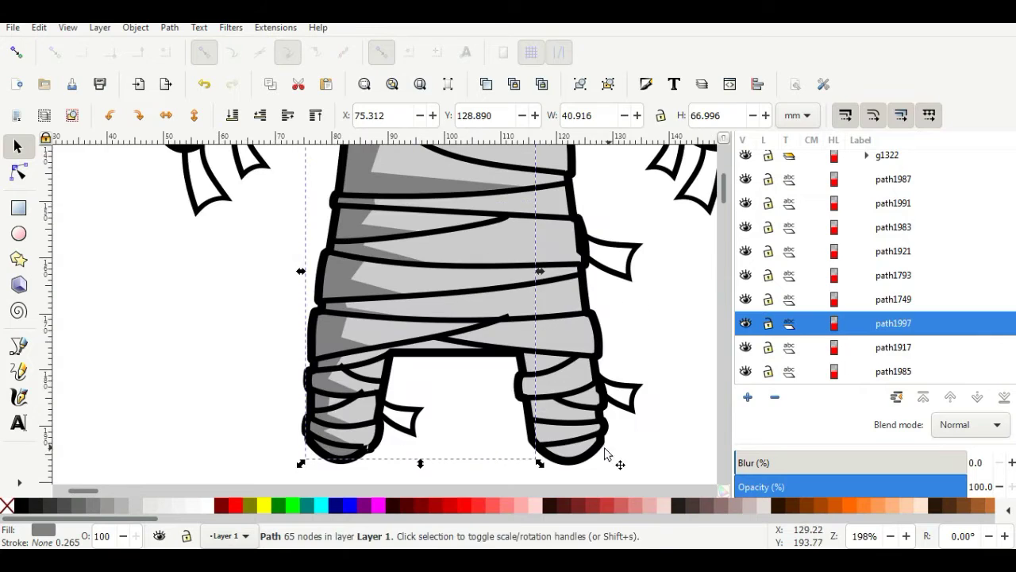
{"action": "key", "text": "b"}
{"action": "left_click", "coordinate": [541, 351]}
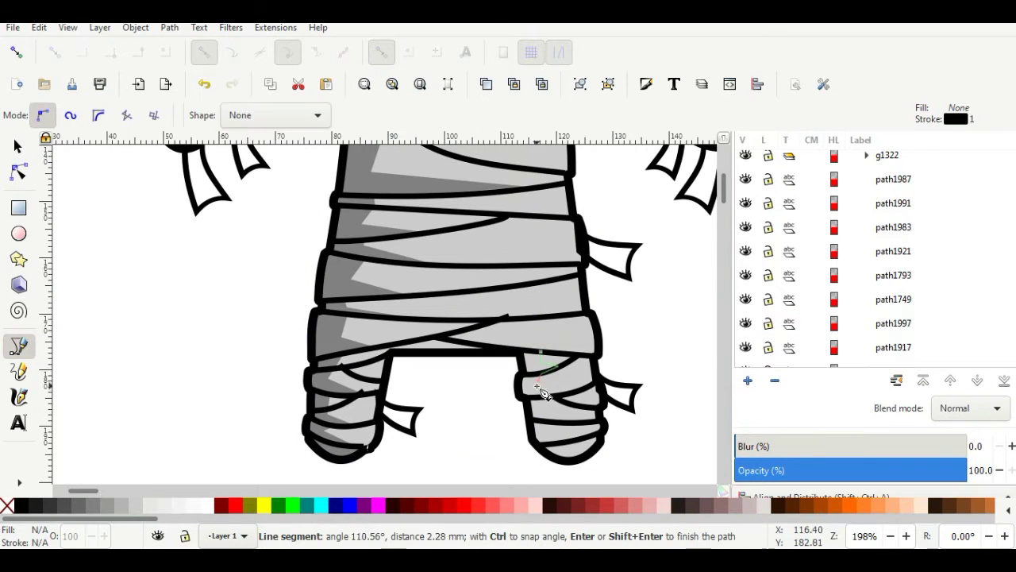
{"action": "left_click", "coordinate": [598, 432]}
{"action": "left_click", "coordinate": [599, 441]}
{"action": "left_click", "coordinate": [590, 454]}
{"action": "left_click", "coordinate": [570, 460]}
{"action": "left_click", "coordinate": [551, 457]}
{"action": "left_click", "coordinate": [533, 440]}
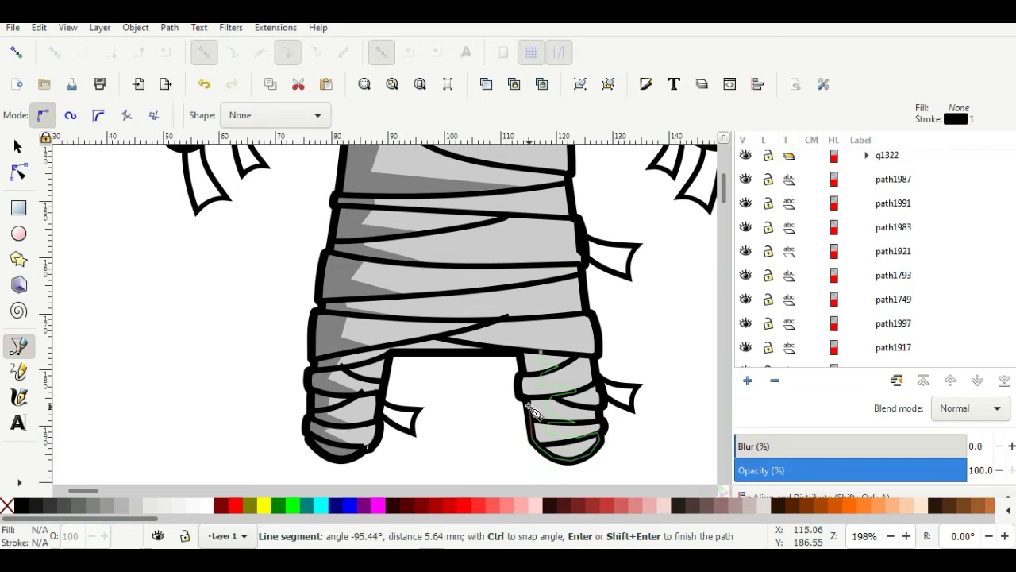
{"action": "left_click", "coordinate": [527, 399]}
{"action": "left_click", "coordinate": [520, 396]}
{"action": "left_click", "coordinate": [540, 352]}
- Fill the right leg shading with the darker gray, remove its stroke and lower it beneath the bandage outlines
{"action": "left_click", "coordinate": [95, 505]}
{"action": "key", "text": "s"}
{"action": "left_click", "coordinate": [7, 507], "text": "shift"}
{"action": "left_click", "coordinate": [261, 115]}
{"action": "left_click", "coordinate": [261, 115]}
{"action": "left_click", "coordinate": [261, 115]}
{"action": "left_click", "coordinate": [261, 116]}
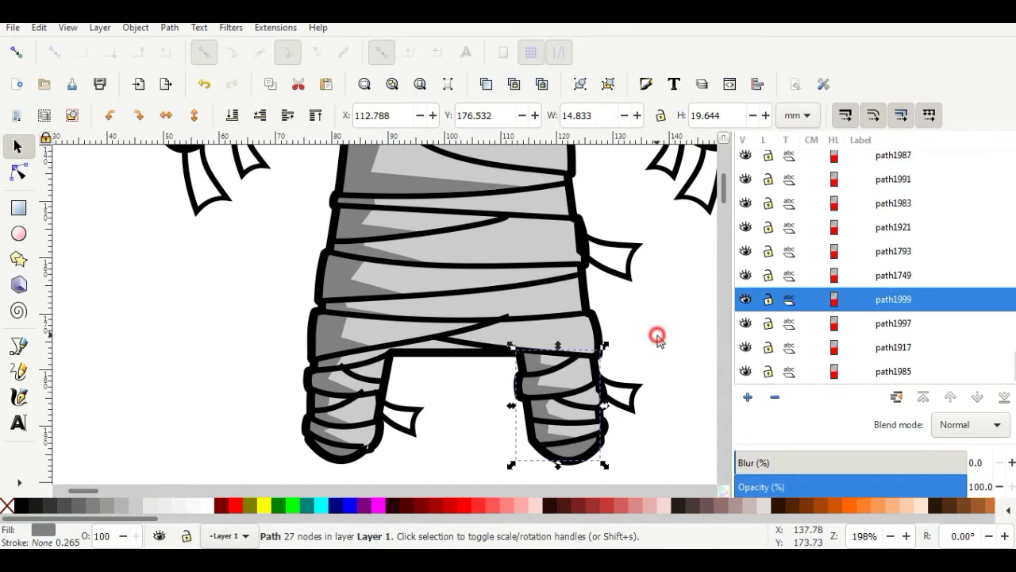
{"action": "left_click", "coordinate": [660, 337]}
- Draw a closed shading shape along the hand end and underside of the left arm up to the chest
{"action": "scroll", "coordinate": [660, 337], "scroll_direction": "down", "scroll_amount": 3}
{"action": "scroll", "coordinate": [482, 235], "scroll_direction": "up", "scroll_amount": 2}
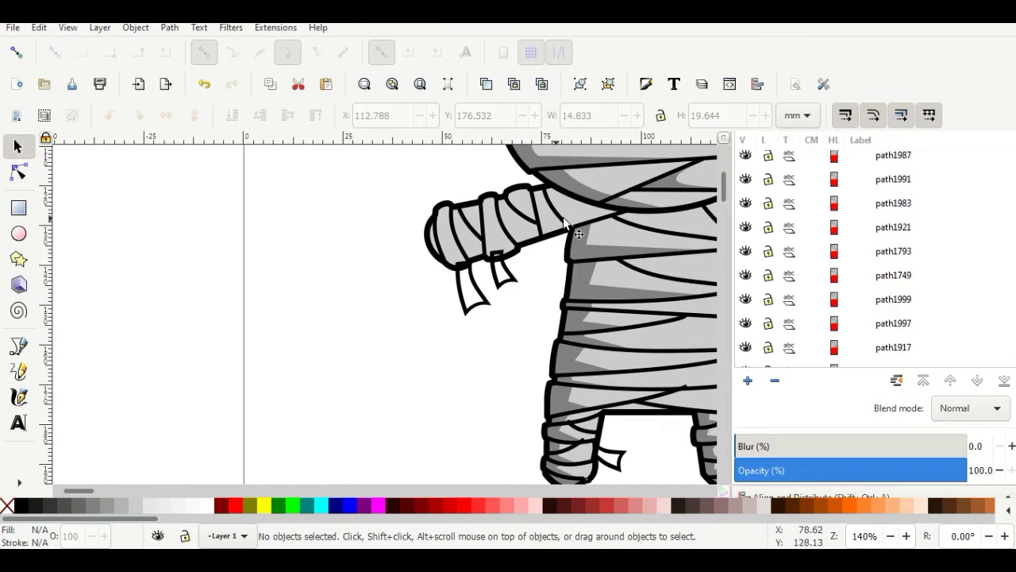
{"action": "left_click", "coordinate": [20, 347]}
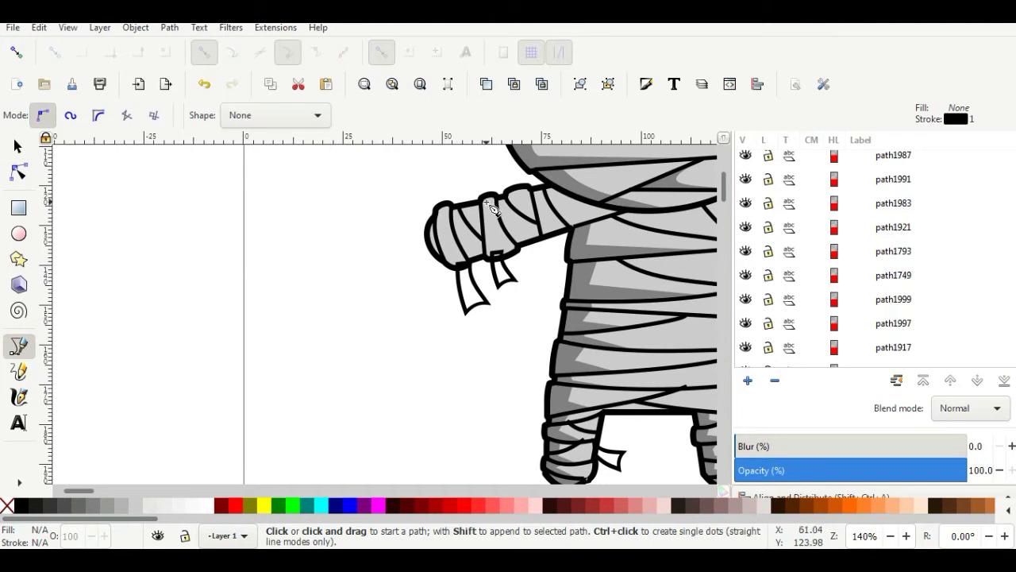
{"action": "left_click", "coordinate": [460, 207]}
{"action": "left_click", "coordinate": [445, 226]}
{"action": "left_click", "coordinate": [452, 248]}
{"action": "left_click", "coordinate": [474, 248]}
{"action": "left_click", "coordinate": [525, 233]}
{"action": "left_click", "coordinate": [609, 208]}
{"action": "left_click", "coordinate": [623, 211]}
{"action": "left_click", "coordinate": [572, 227]}
{"action": "left_click", "coordinate": [520, 246]}
{"action": "left_click", "coordinate": [510, 254]}
{"action": "left_click", "coordinate": [492, 259]}
{"action": "left_click", "coordinate": [483, 255]}
{"action": "left_click", "coordinate": [469, 259]}
{"action": "left_click", "coordinate": [457, 268]}
{"action": "left_click", "coordinate": [442, 260]}
{"action": "left_click", "coordinate": [430, 244]}
{"action": "left_click", "coordinate": [429, 226]}
{"action": "left_click", "coordinate": [461, 207]}
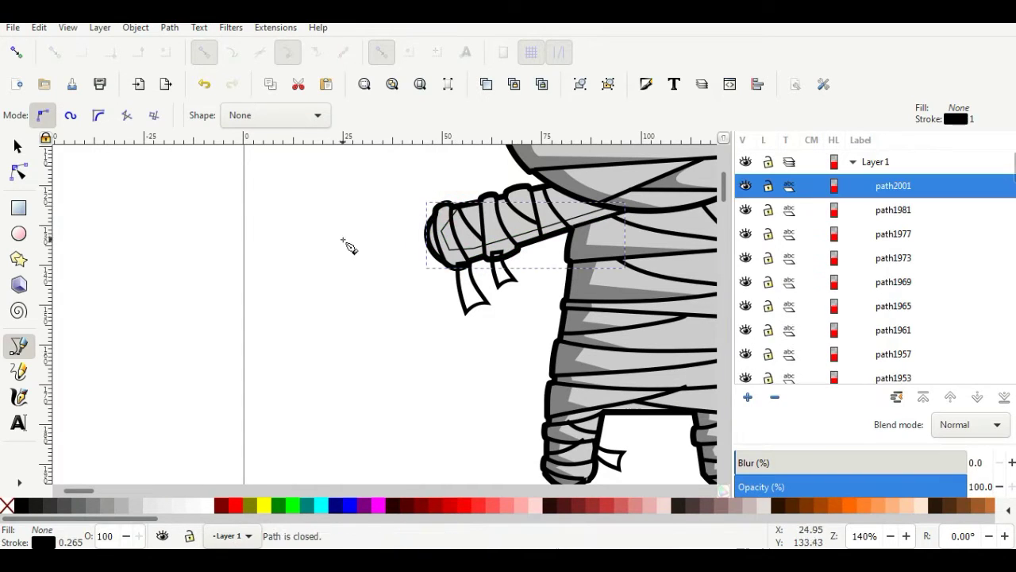
- Give the left arm shading the darker gray fill without stroke and lower it beneath the arm's bandage outlines
{"action": "left_click", "coordinate": [92, 505]}
{"action": "left_click", "coordinate": [7, 505], "text": "shift"}
{"action": "left_click", "coordinate": [16, 148]}
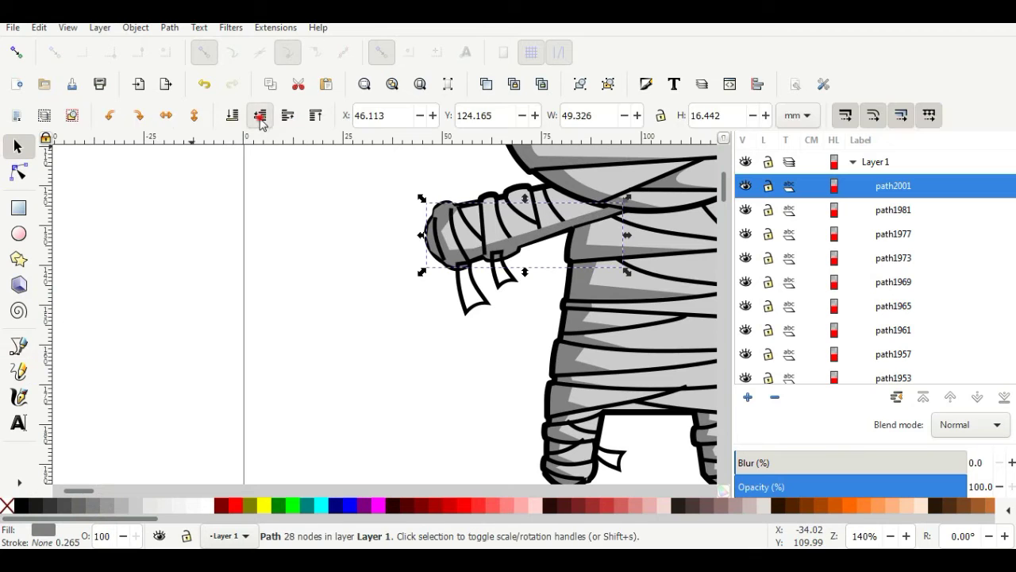
{"action": "left_click", "coordinate": [260, 115]}
{"action": "left_click", "coordinate": [259, 115]}
{"action": "left_click", "coordinate": [410, 326]}
- Draw a closed shading shape along the underside of the right arm, continuing down the upper right edge of the torso
{"action": "scroll", "coordinate": [591, 264], "scroll_direction": "down", "scroll_amount": 3}
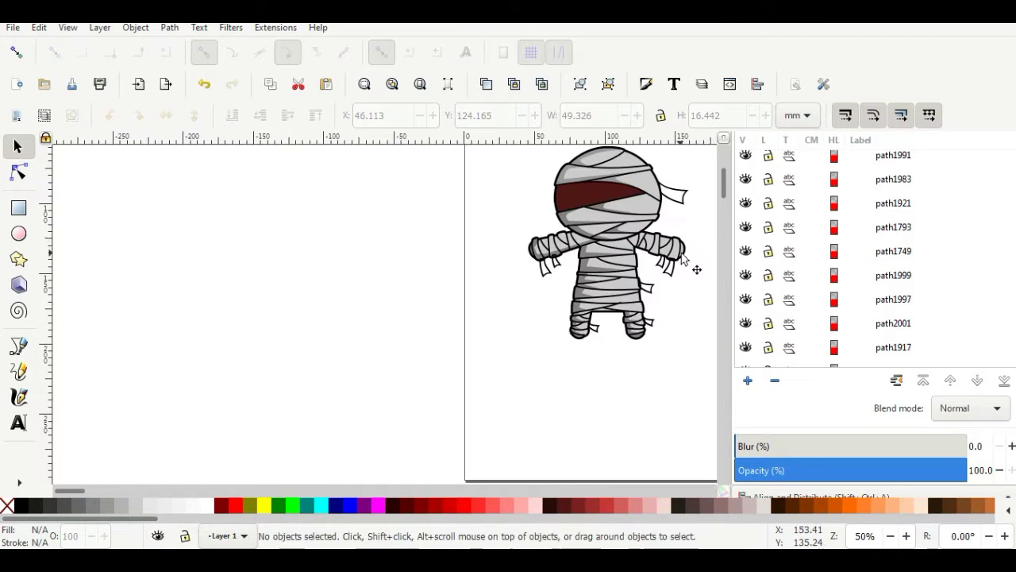
{"action": "scroll", "coordinate": [699, 245], "scroll_direction": "up", "scroll_amount": 3}
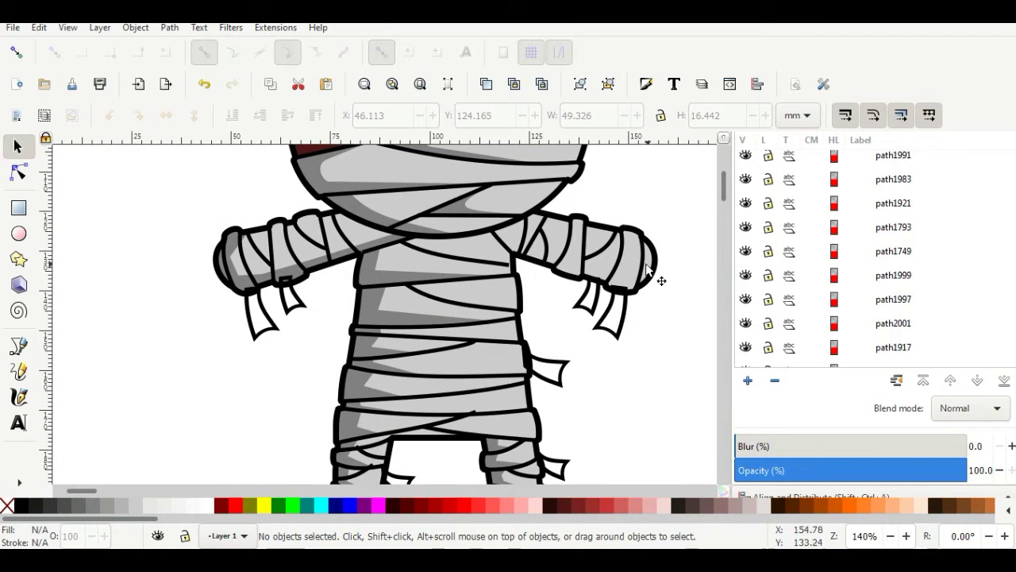
{"action": "left_click", "coordinate": [19, 346]}
{"action": "left_click", "coordinate": [655, 267]}
{"action": "left_click", "coordinate": [588, 263]}
{"action": "left_click", "coordinate": [552, 252]}
{"action": "left_click", "coordinate": [501, 237]}
{"action": "left_click", "coordinate": [490, 248]}
{"action": "left_click", "coordinate": [508, 299]}
{"action": "left_click", "coordinate": [514, 258]}
{"action": "left_click", "coordinate": [562, 272]}
{"action": "left_click", "coordinate": [601, 283]}
{"action": "left_click", "coordinate": [629, 291]}
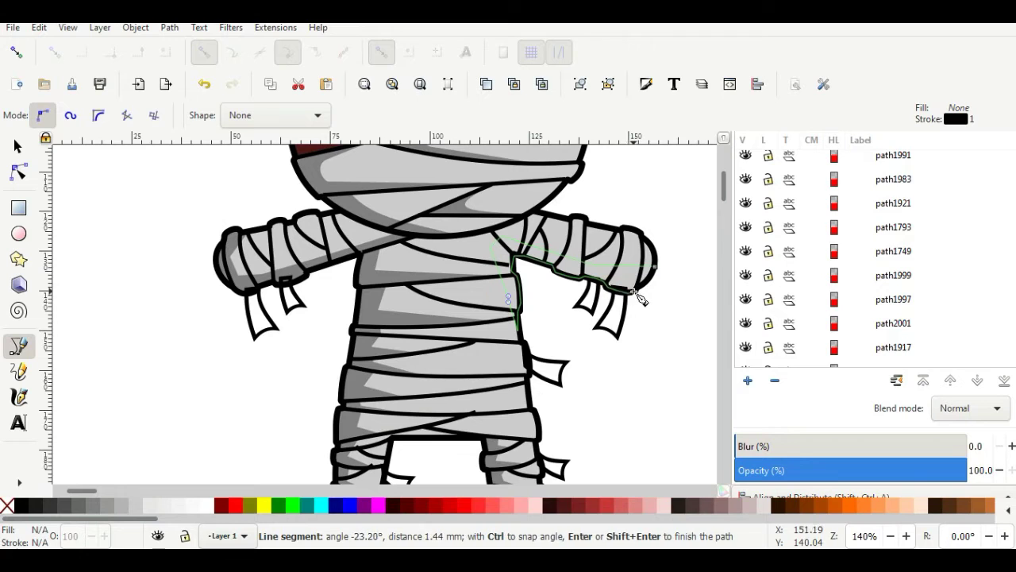
{"action": "left_click", "coordinate": [653, 269]}
- Fill the right arm shading with the darker gray, remove its stroke and lower it beneath the bandage outlines
{"action": "left_click", "coordinate": [91, 506]}
{"action": "left_click", "coordinate": [7, 506], "text": "shift"}
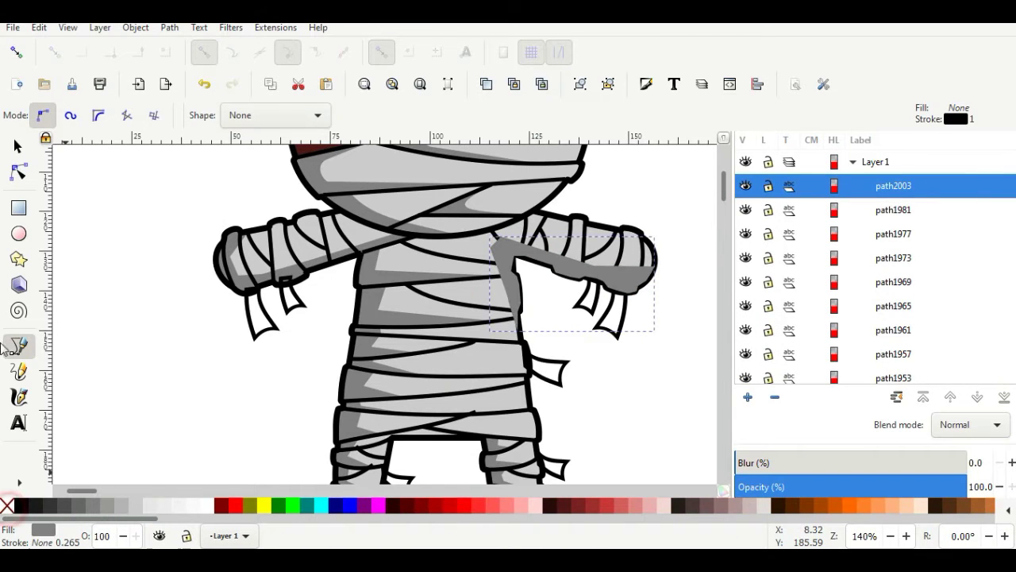
{"action": "left_click", "coordinate": [18, 147]}
{"action": "left_click", "coordinate": [261, 120]}
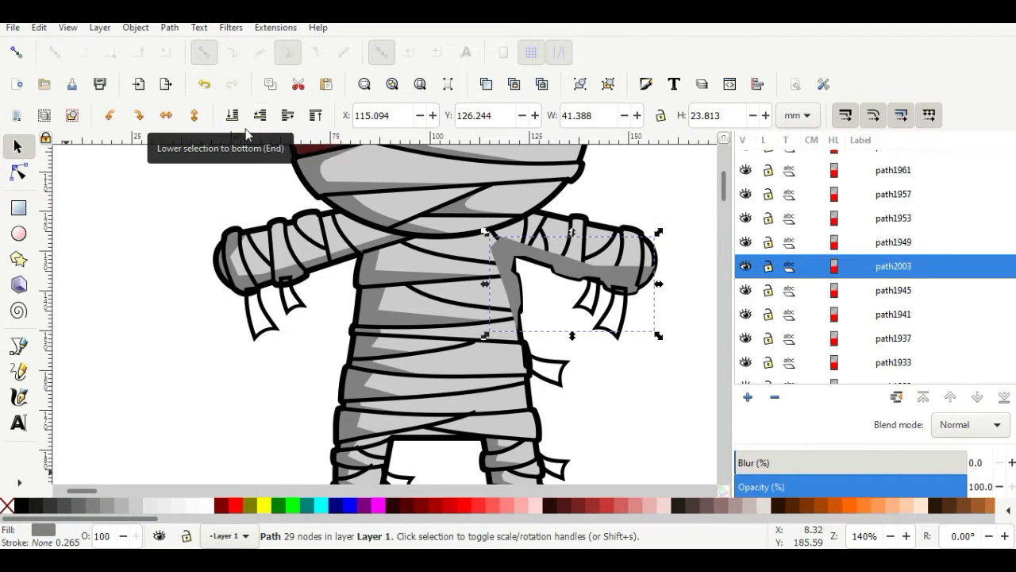
{"action": "left_click", "coordinate": [263, 117]}
{"action": "left_click", "coordinate": [262, 116]}
{"action": "left_click", "coordinate": [263, 119]}
{"action": "left_click", "coordinate": [263, 119]}
{"action": "left_click", "coordinate": [18, 147]}
{"action": "left_click", "coordinate": [155, 196]}
- Draw a closed crescent-shaped highlight outline along the right side of the mummy's head
{"action": "scroll", "coordinate": [301, 247], "scroll_direction": "down", "scroll_amount": 2}
{"action": "scroll", "coordinate": [410, 287], "scroll_direction": "down", "scroll_amount": 1}
{"action": "scroll", "coordinate": [421, 163], "scroll_direction": "up", "scroll_amount": 1}
{"action": "key", "text": "b"}
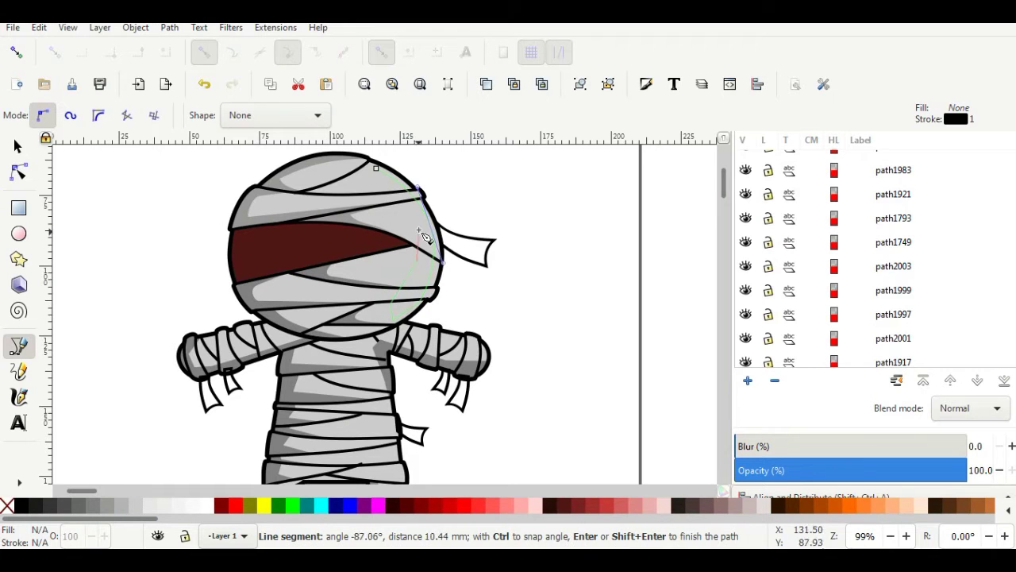
{"action": "left_click_drag", "start_coordinate": [397, 179], "coordinate": [397, 177]}
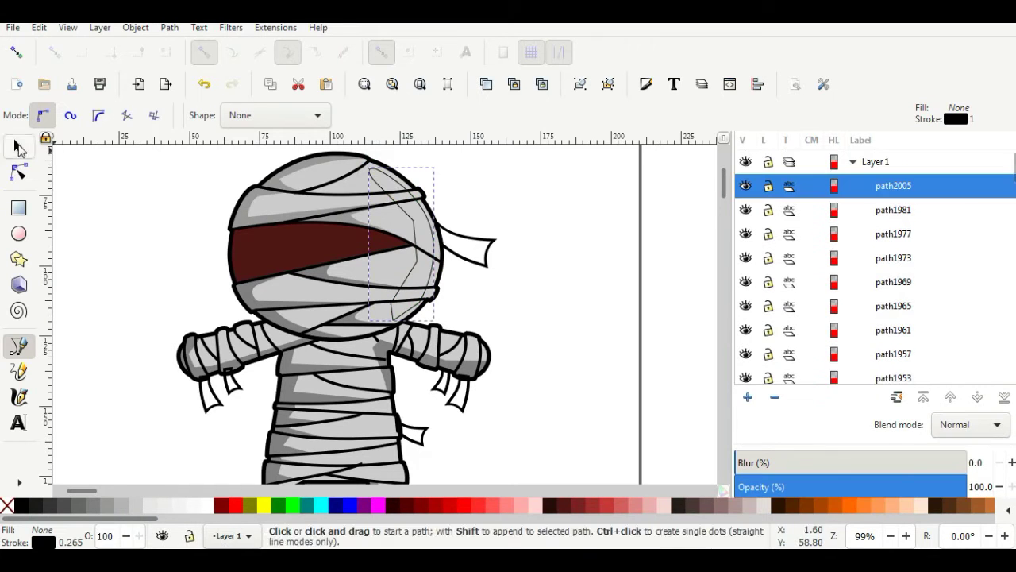
- Delete the extra nodes of the head highlight and adjust the remaining ones so its inner edge and lower end curve smoothly
{"action": "key", "text": "s"}
{"action": "key", "text": "n"}
{"action": "left_click", "coordinate": [413, 220]}
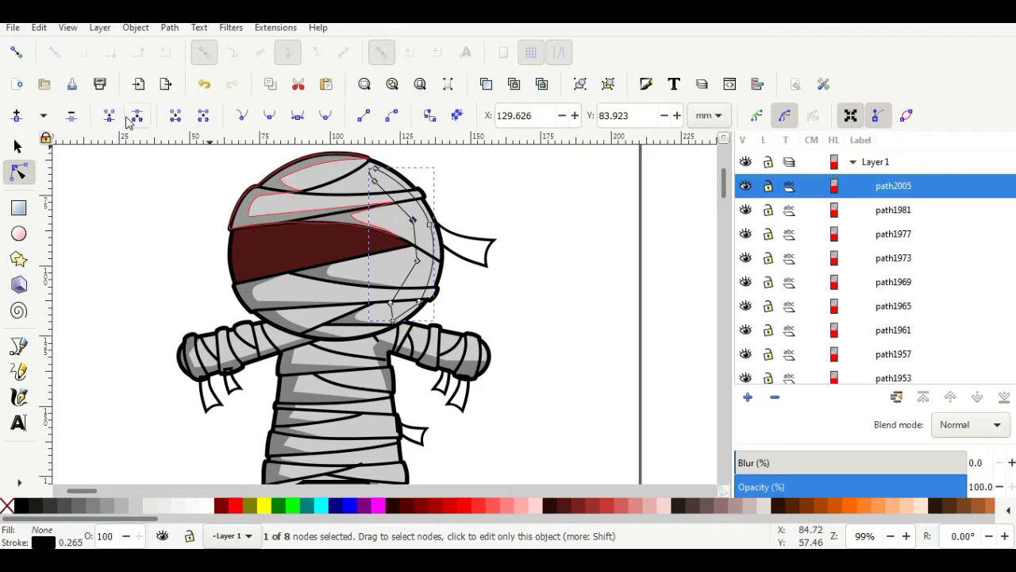
{"action": "left_click", "coordinate": [71, 116]}
{"action": "scroll", "coordinate": [419, 278], "scroll_direction": "up", "scroll_amount": 2}
{"action": "left_click", "coordinate": [415, 243]}
{"action": "left_click", "coordinate": [71, 115]}
{"action": "scroll", "coordinate": [393, 272], "scroll_direction": "down", "scroll_amount": 2}
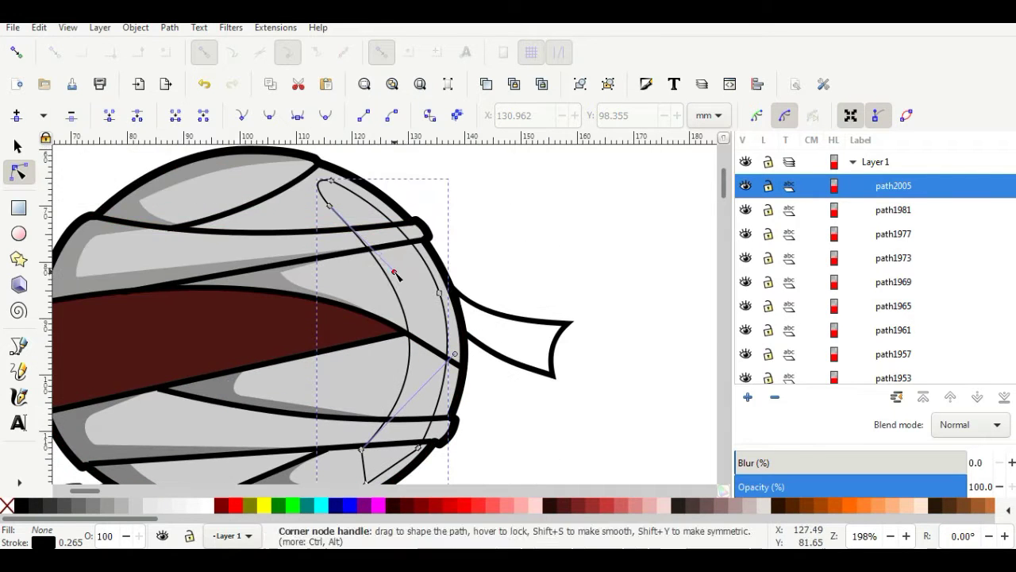
{"action": "scroll", "coordinate": [371, 391], "scroll_direction": "up", "scroll_amount": 2}
{"action": "left_click", "coordinate": [366, 394]}
{"action": "left_click", "coordinate": [70, 116]}
{"action": "left_click_drag", "start_coordinate": [361, 360], "coordinate": [366, 361]}
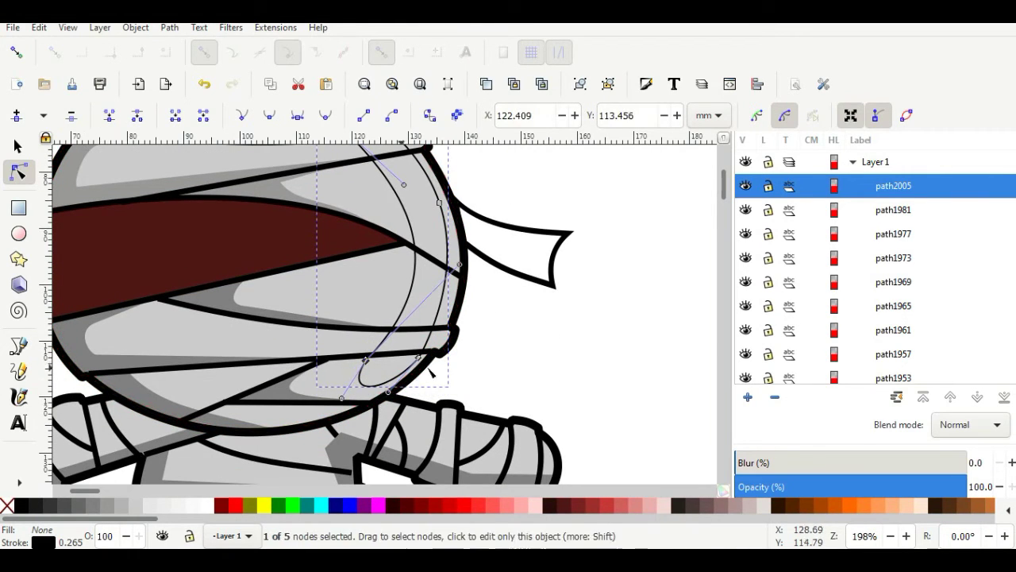
{"action": "left_click_drag", "start_coordinate": [439, 203], "coordinate": [437, 206]}
- Give the head highlight a very light gray fill without stroke and lower it beneath the face opening and bandage outlines
{"action": "left_click", "coordinate": [135, 506]}
{"action": "left_click", "coordinate": [8, 505], "text": "shift"}
{"action": "key", "text": "s"}
{"action": "left_click", "coordinate": [260, 116]}
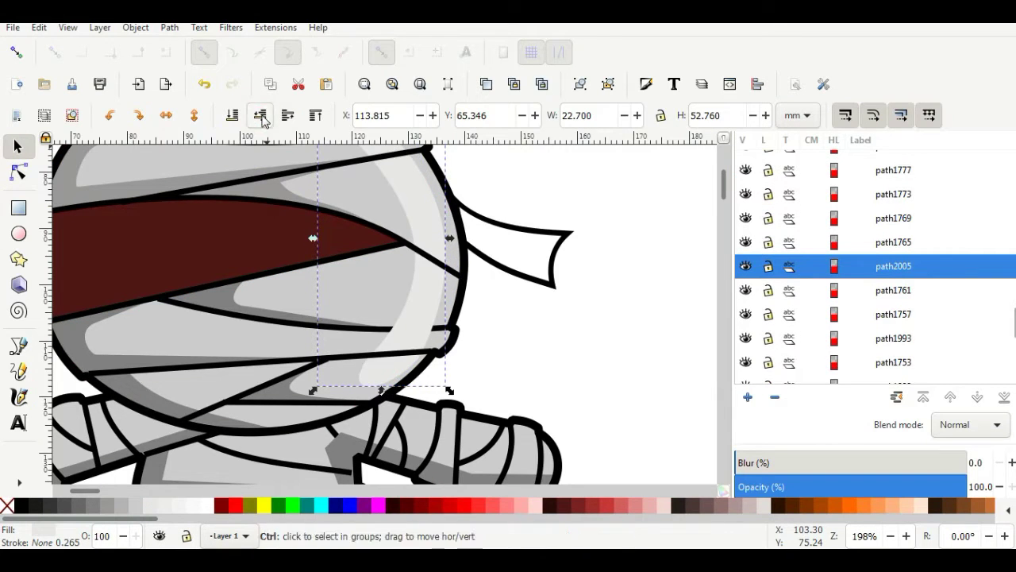
{"action": "scroll", "coordinate": [415, 166], "scroll_direction": "down", "scroll_amount": 2}
{"action": "key", "text": "Escape"}
- Draw a closed highlight outline down the right side of the mummy's body to the top of the right leg
{"action": "scroll", "coordinate": [546, 260], "scroll_direction": "down", "scroll_amount": 2}
{"action": "scroll", "coordinate": [532, 301], "scroll_direction": "up", "scroll_amount": 3}
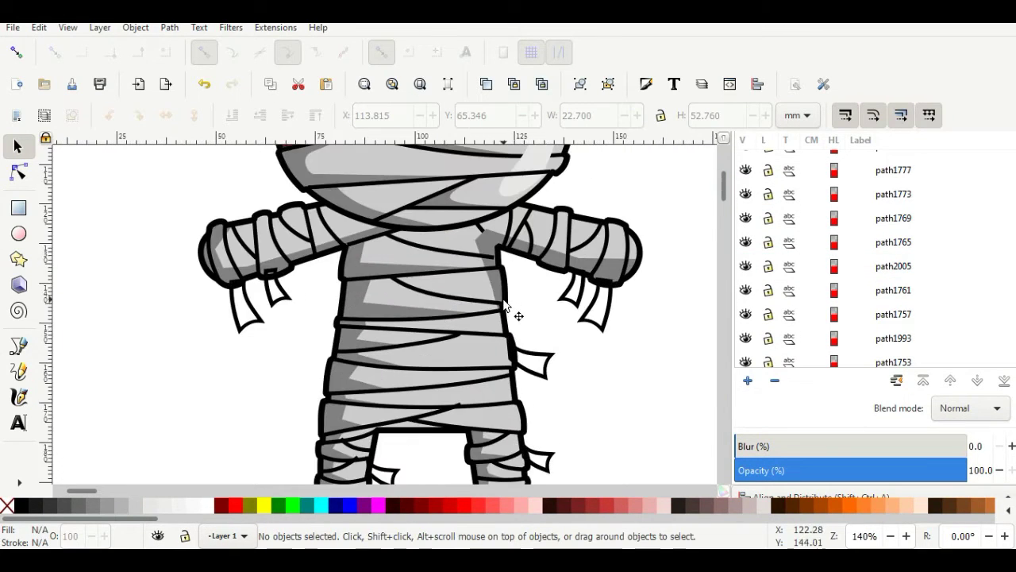
{"action": "scroll", "coordinate": [476, 310], "scroll_direction": "down", "scroll_amount": 1}
{"action": "left_click", "coordinate": [19, 345]}
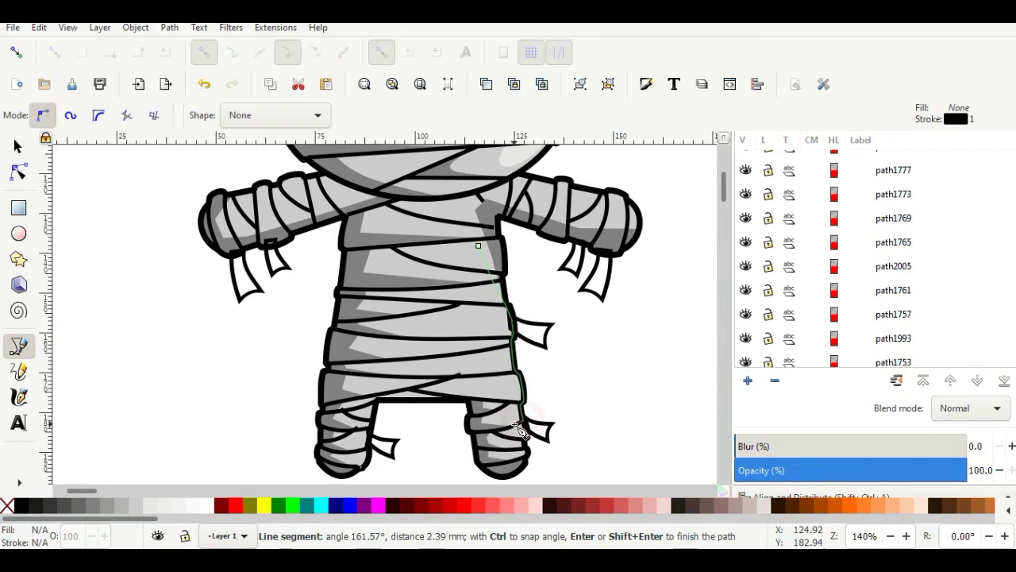
{"action": "left_click", "coordinate": [517, 422]}
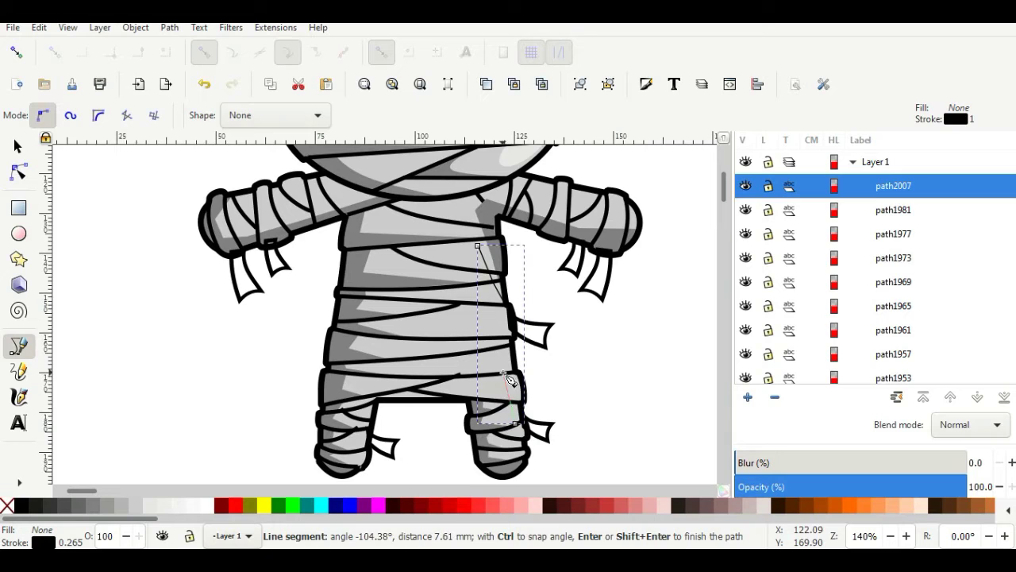
- Give the body highlight a very light gray fill without stroke and lower it beneath the bandage outlines
{"action": "left_click", "coordinate": [153, 506]}
{"action": "left_click", "coordinate": [8, 503], "text": "shift"}
{"action": "left_click", "coordinate": [18, 146]}
{"action": "left_click", "coordinate": [265, 118]}
{"action": "left_click", "coordinate": [266, 118]}
{"action": "left_click", "coordinate": [266, 118]}
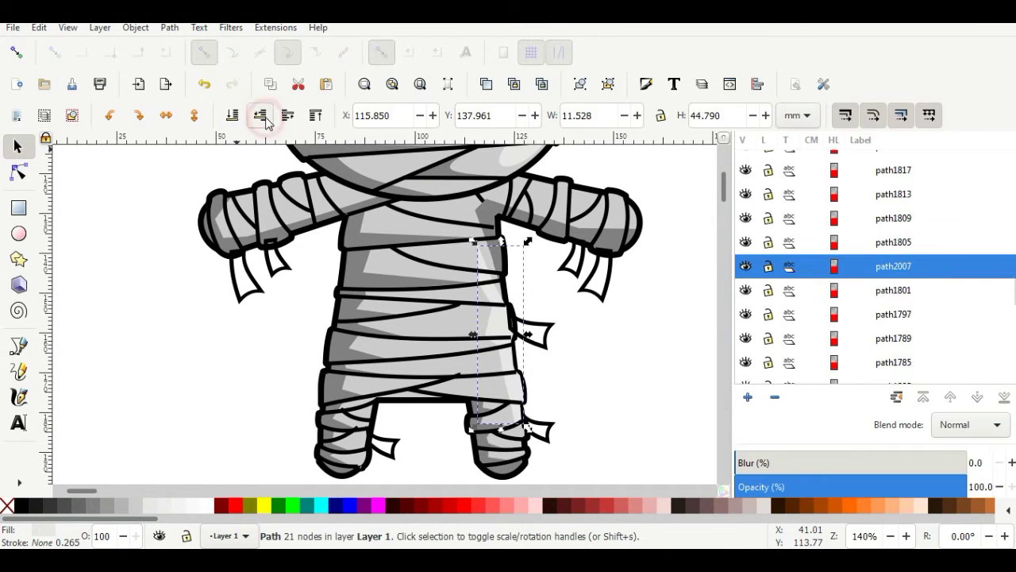
{"action": "left_click", "coordinate": [325, 271]}
- Draw a closed highlight outline along the upper edge of the right arm
{"action": "scroll", "coordinate": [330, 273], "scroll_direction": "down", "scroll_amount": 2}
{"action": "scroll", "coordinate": [397, 222], "scroll_direction": "up", "scroll_amount": 3}
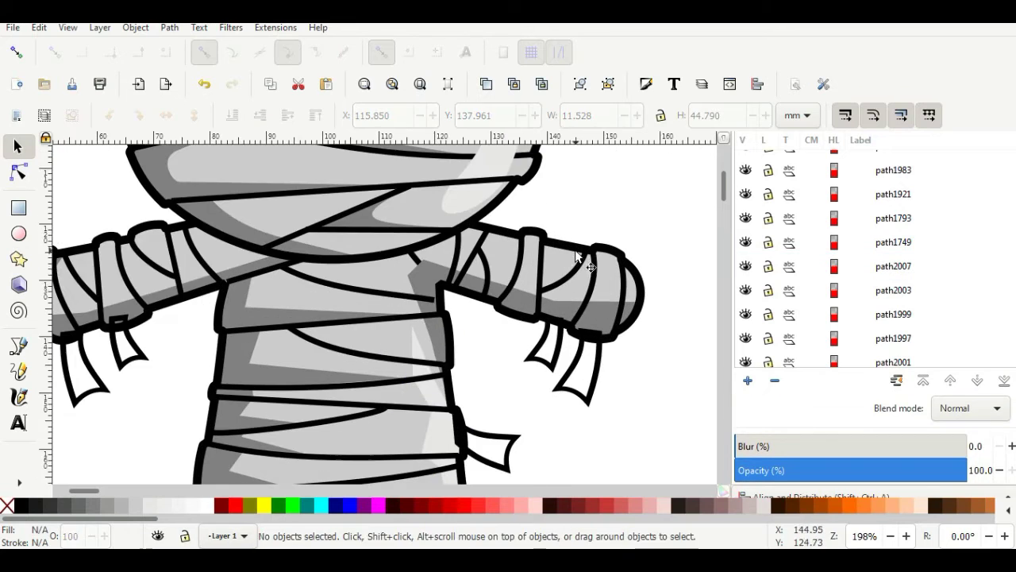
{"action": "left_click", "coordinate": [18, 346]}
{"action": "left_click", "coordinate": [471, 225]}
{"action": "left_click", "coordinate": [517, 236]}
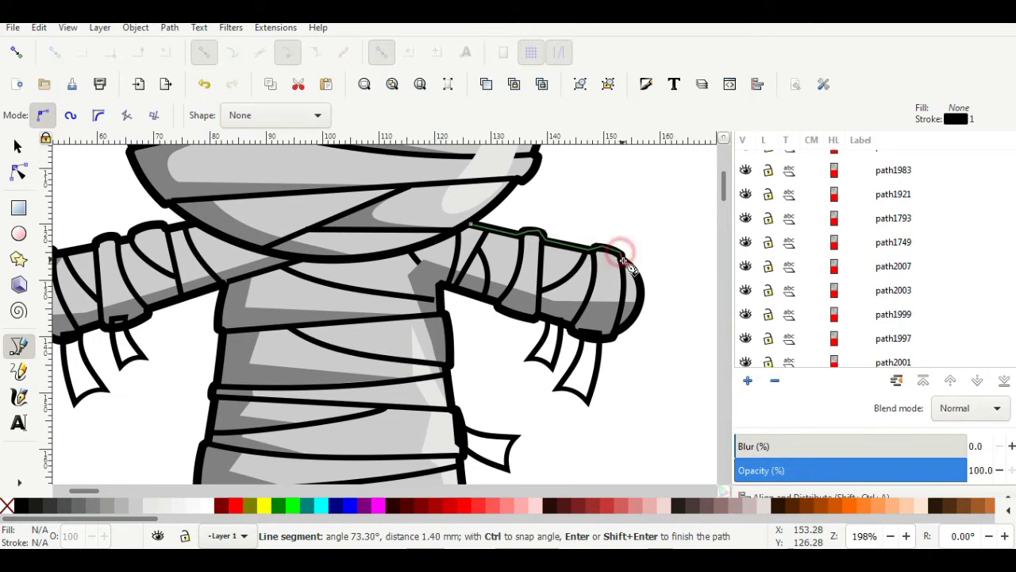
{"action": "left_click", "coordinate": [472, 228]}
- Fill the right arm highlight with very light gray, remove its stroke and lower it beneath the arm's outlines
{"action": "left_click", "coordinate": [154, 506]}
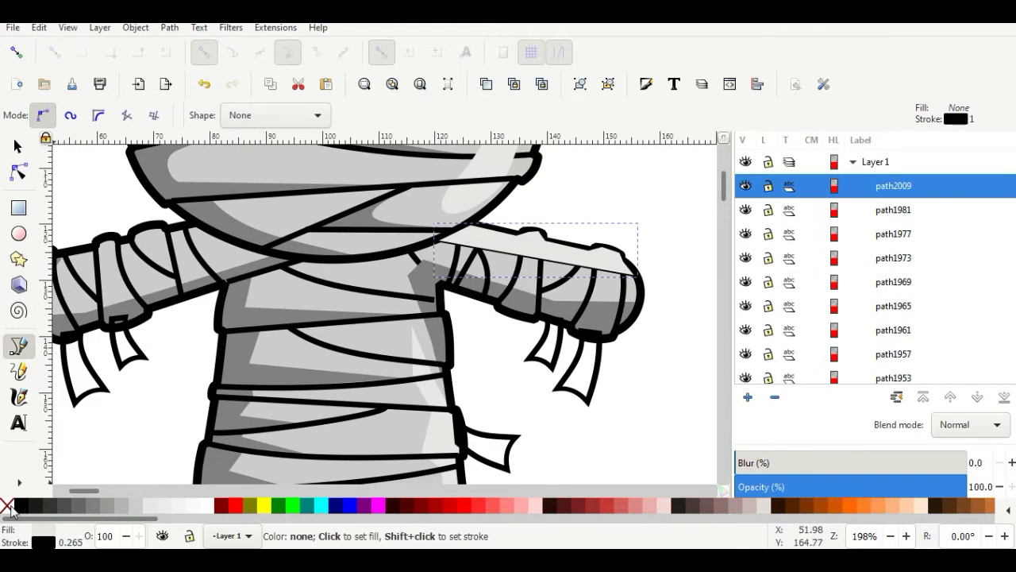
{"action": "left_click", "coordinate": [7, 505], "text": "shift"}
{"action": "left_click", "coordinate": [18, 146]}
{"action": "left_click", "coordinate": [266, 118]}
{"action": "scroll", "coordinate": [381, 239], "scroll_direction": "down", "scroll_amount": 2}
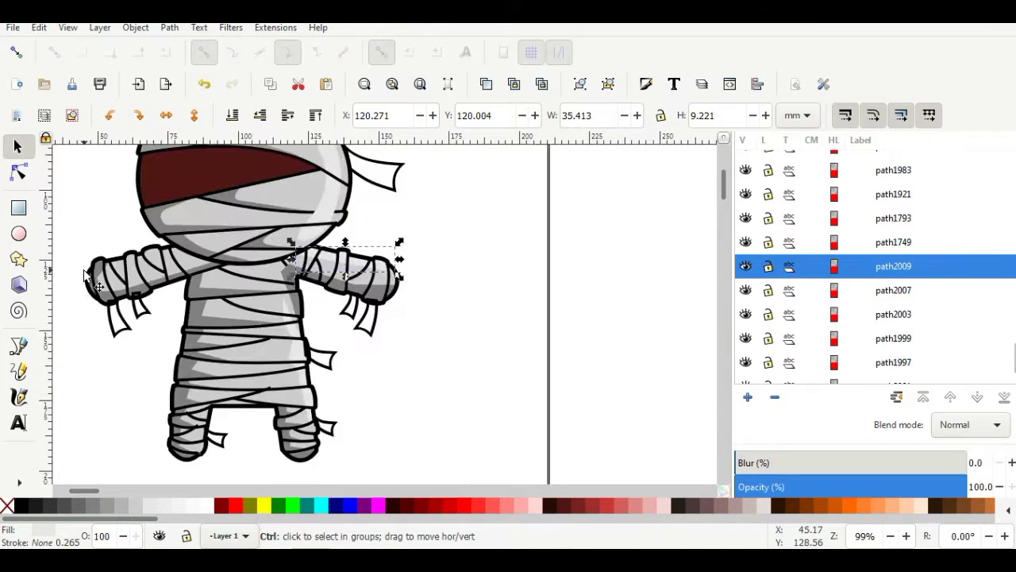
- Draw a closed highlight outline along the upper part of the left arm, from the shoulder to the hand
{"action": "scroll", "coordinate": [381, 239], "scroll_direction": "up", "scroll_amount": 2}
{"action": "left_click", "coordinate": [19, 346]}
{"action": "left_click", "coordinate": [276, 227]}
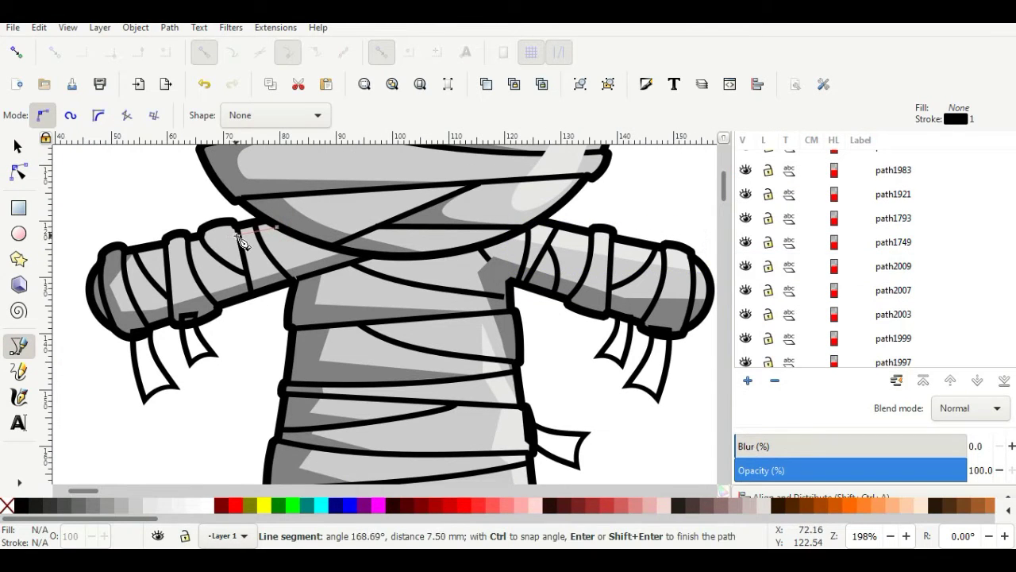
{"action": "left_click", "coordinate": [184, 246]}
{"action": "left_click", "coordinate": [166, 251]}
{"action": "left_click", "coordinate": [147, 263]}
{"action": "left_click", "coordinate": [127, 283]}
{"action": "left_click", "coordinate": [131, 298]}
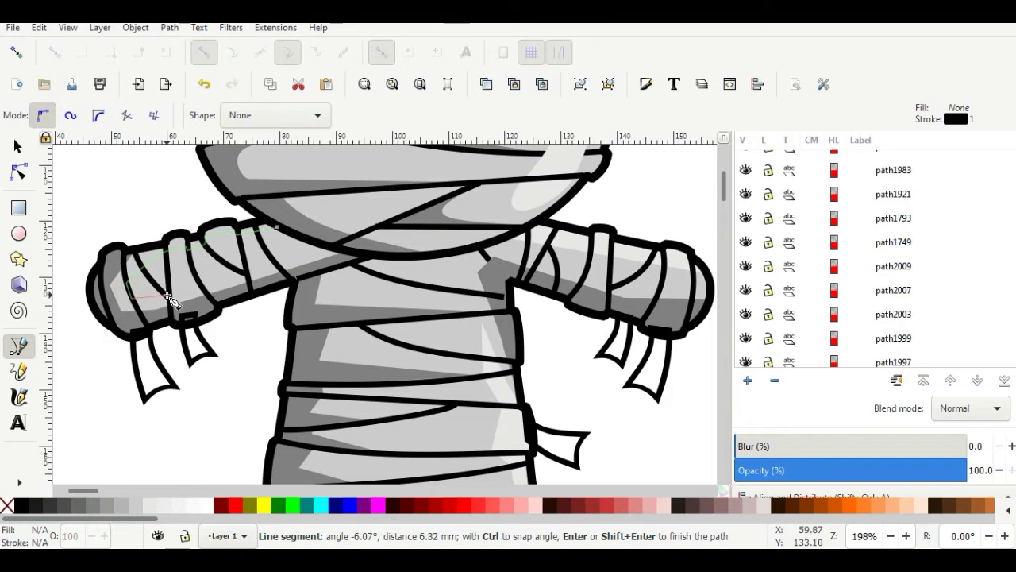
{"action": "left_click", "coordinate": [276, 228]}
- Fill the left arm highlight with very light gray, remove its stroke and lower it beneath the bandage outlines
{"action": "left_click", "coordinate": [150, 506]}
{"action": "left_click", "coordinate": [7, 505], "text": "shift"}
{"action": "left_click", "coordinate": [19, 146]}
{"action": "left_click", "coordinate": [261, 116]}
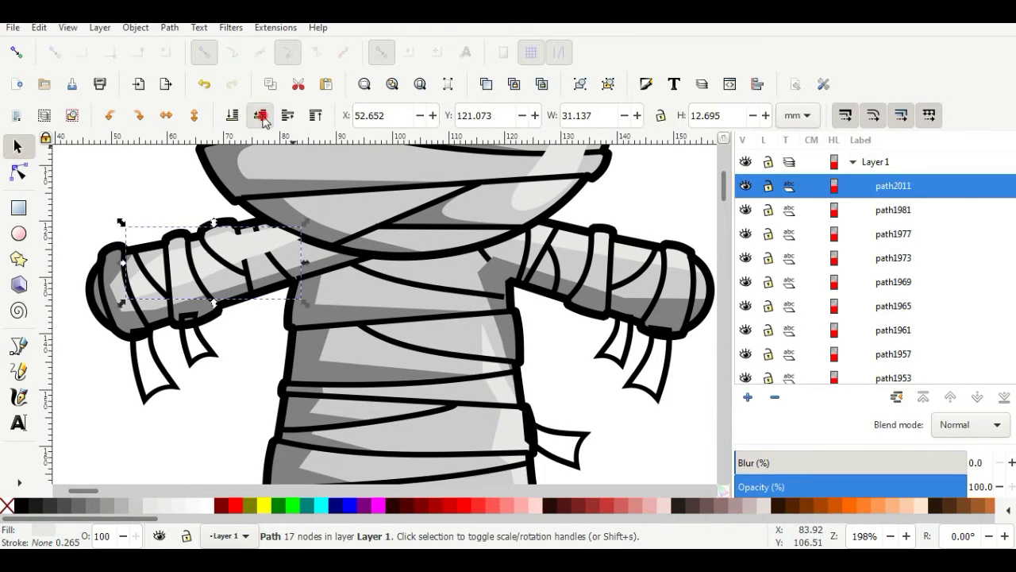
{"action": "left_click", "coordinate": [263, 117]}
- Draw an eyeball ellipse about 23 by 22 mm over the left part of the face opening, with white fill and black stroke
{"action": "scroll", "coordinate": [608, 220], "scroll_direction": "down", "scroll_amount": 3}
{"action": "scroll", "coordinate": [601, 252], "scroll_direction": "up", "scroll_amount": 3}
{"action": "key", "text": "e"}
{"action": "left_click_drag", "start_coordinate": [303, 195], "coordinate": [395, 283]}
{"action": "right_click", "coordinate": [43, 543]}
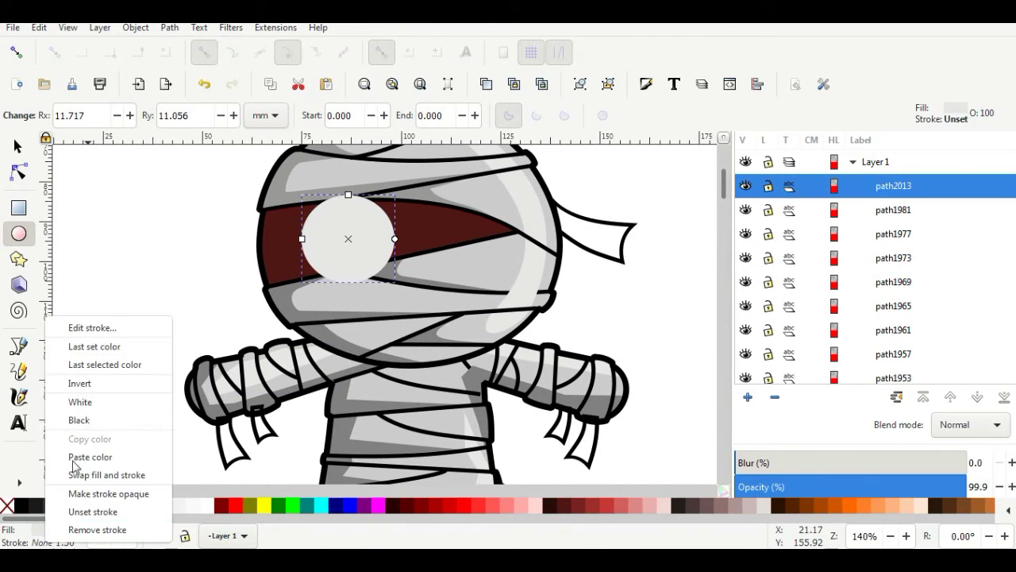
{"action": "left_click", "coordinate": [79, 419]}
{"action": "left_click", "coordinate": [27, 141]}
{"action": "left_click", "coordinate": [198, 506]}
{"action": "mouse_move", "coordinate": [378, 262]}
{"action": "left_mouse_down"}
{"action": "mouse_move", "coordinate": [367, 257]}
{"action": "mouse_move", "coordinate": [382, 274]}
{"action": "mouse_move", "coordinate": [370, 269]}
{"action": "left_mouse_up"}
- Duplicate the eyeball, shrink the copy to an iris about 15 by 14 mm, and fill it green #008000 without stroke
{"action": "key", "text": "ctrl+d"}
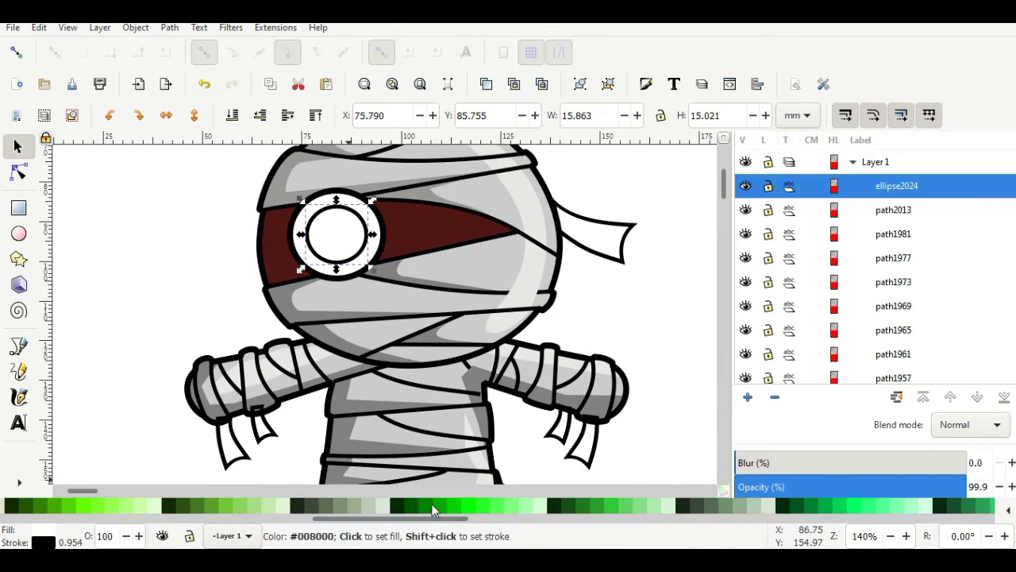
{"action": "left_click", "coordinate": [431, 505]}
{"action": "left_click", "coordinate": [7, 506], "text": "shift"}
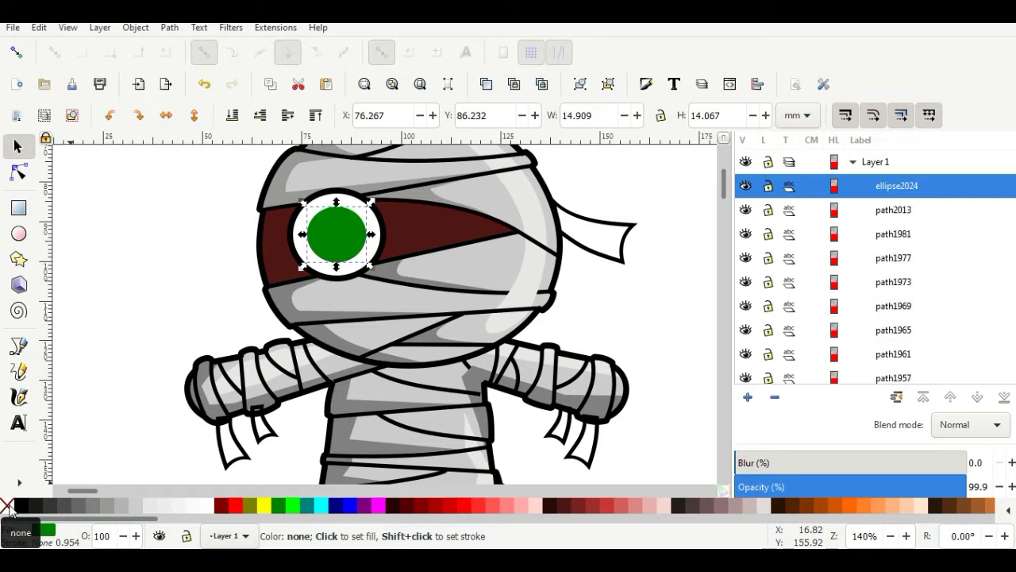
- Duplicate the green iris, shrink the copy to about 8.7 by 8.5 mm at its center, and fill it dark brown #280B0B
{"action": "key", "text": "ctrl+d"}
{"action": "left_click_drag", "start_coordinate": [366, 267], "coordinate": [355, 252]}
{"action": "left_click", "coordinate": [26, 505]}
{"action": "scroll", "coordinate": [339, 234], "scroll_direction": "up", "scroll_amount": 2}
{"action": "left_click_drag", "start_coordinate": [339, 203], "coordinate": [338, 198]}
{"action": "left_click_drag", "start_coordinate": [368, 260], "coordinate": [383, 275]}
{"action": "left_click", "coordinate": [558, 506]}
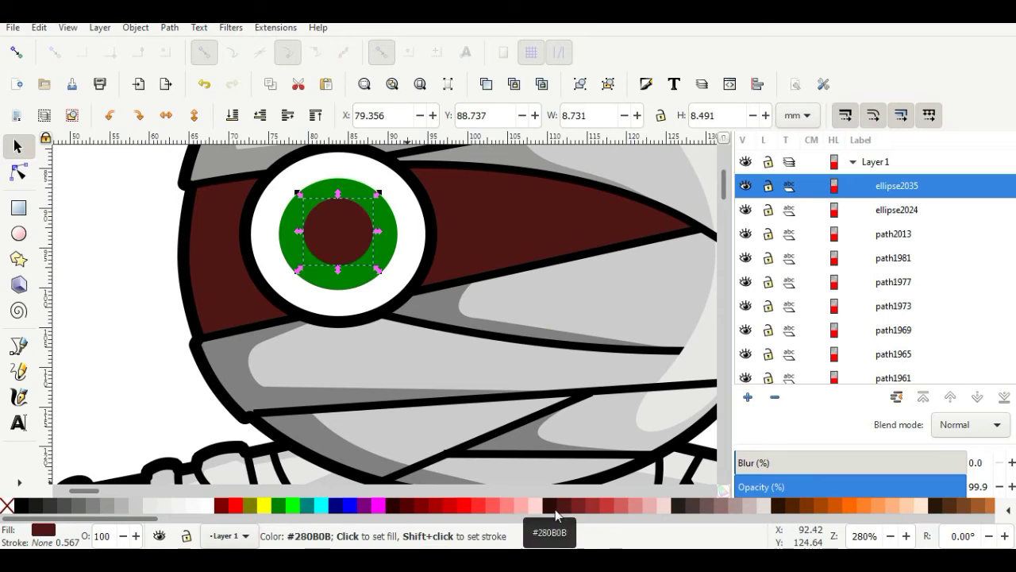
- Apply a vertical linear gradient with a middle stop to the inner eye circle and color its lower end dark brown #280B0B
{"action": "scroll", "coordinate": [298, 300], "scroll_direction": "down", "scroll_amount": 2}
{"action": "left_click", "coordinate": [19, 482]}
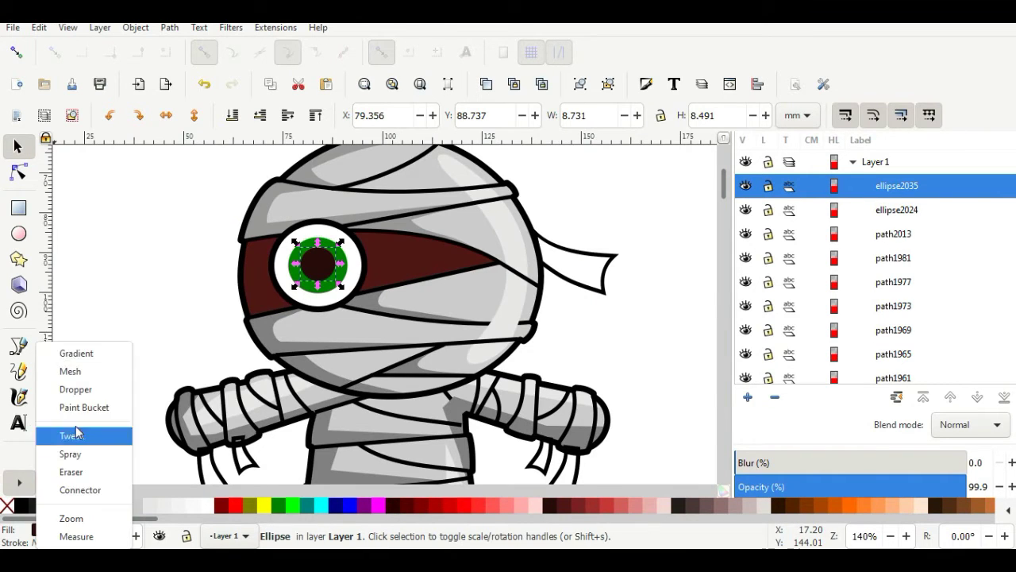
{"action": "left_click", "coordinate": [76, 352]}
{"action": "scroll", "coordinate": [318, 260], "scroll_direction": "up", "scroll_amount": 2}
{"action": "left_click_drag", "start_coordinate": [314, 223], "coordinate": [316, 298]}
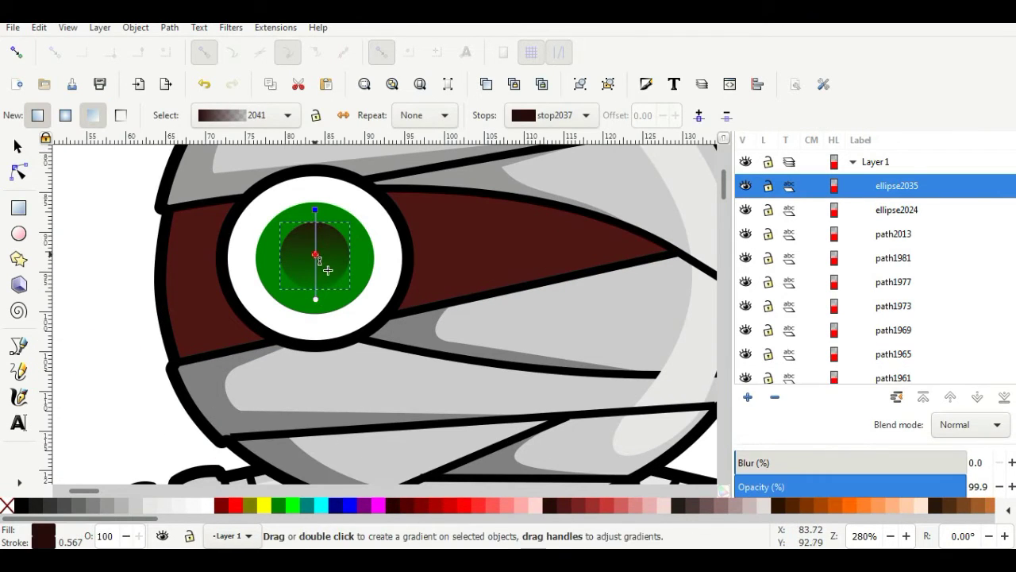
{"action": "double_click", "coordinate": [315, 255]}
{"action": "left_click", "coordinate": [203, 506]}
{"action": "left_click", "coordinate": [316, 300]}
{"action": "left_click", "coordinate": [550, 506]}
- Extend the gradient handles just past the inner circle's upper and lower edges and color the middle stop red
{"action": "left_click_drag", "start_coordinate": [316, 301], "coordinate": [314, 285]}
{"action": "left_click_drag", "start_coordinate": [315, 211], "coordinate": [315, 231]}
{"action": "left_click_drag", "start_coordinate": [314, 285], "coordinate": [321, 274]}
{"action": "scroll", "coordinate": [340, 277], "scroll_direction": "down", "scroll_amount": 3}
{"action": "scroll", "coordinate": [337, 273], "scroll_direction": "up", "scroll_amount": 3}
{"action": "left_click_drag", "start_coordinate": [321, 238], "coordinate": [321, 301]}
{"action": "left_click_drag", "start_coordinate": [321, 246], "coordinate": [321, 222]}
{"action": "left_click", "coordinate": [320, 259]}
{"action": "left_click", "coordinate": [597, 509]}
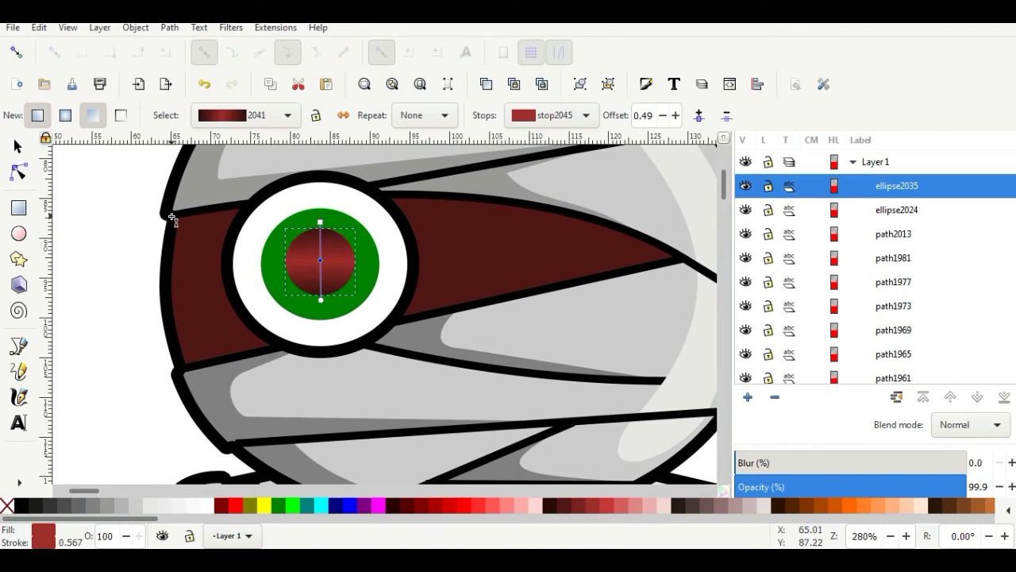
{"action": "left_click", "coordinate": [17, 147]}
{"action": "key", "text": "Escape"}
- Draw a small pupil ellipse in the center of the red inner circle and fill it black
{"action": "scroll", "coordinate": [333, 271], "scroll_direction": "down", "scroll_amount": 3}
{"action": "scroll", "coordinate": [332, 271], "scroll_direction": "up", "scroll_amount": 3}
{"action": "left_click", "coordinate": [325, 270]}
{"action": "left_click", "coordinate": [18, 234]}
{"action": "left_click_drag", "start_coordinate": [308, 253], "coordinate": [340, 284]}
{"action": "left_click", "coordinate": [21, 506]}
{"action": "left_click", "coordinate": [18, 146]}
{"action": "left_click", "coordinate": [120, 292]}
- Add a white reflection ellipse about 3.1 by 1.5 mm over the upper-left part of the pupil
{"action": "left_click", "coordinate": [18, 234]}
{"action": "left_click_drag", "start_coordinate": [299, 255], "coordinate": [324, 266]}
{"action": "left_click", "coordinate": [208, 506]}
{"action": "left_click", "coordinate": [18, 147]}
{"action": "left_click", "coordinate": [116, 252]}
{"action": "scroll", "coordinate": [190, 275], "scroll_direction": "down", "scroll_amount": 5}
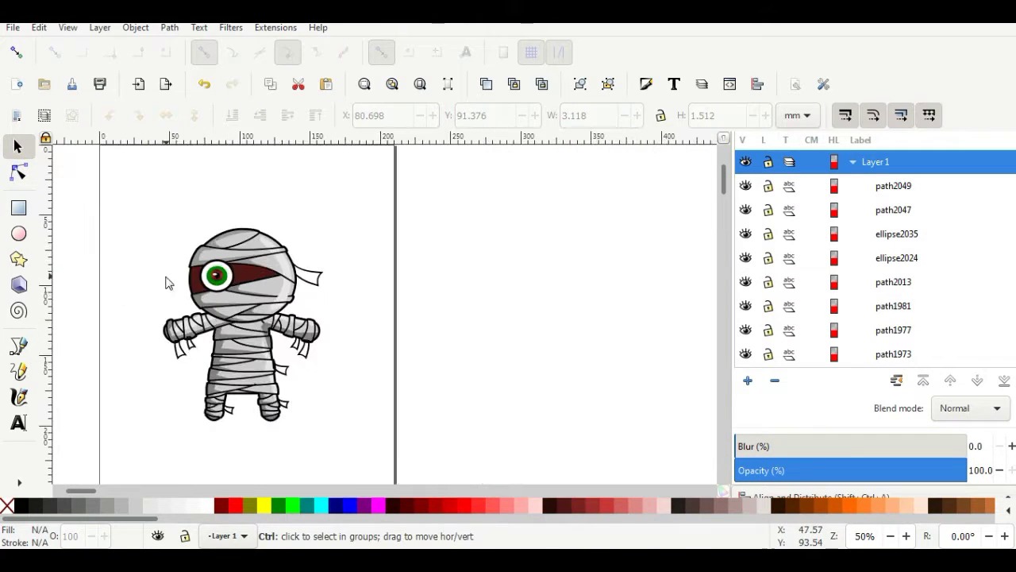
- Change the eyeball's fill from white to a very light gray
{"action": "scroll", "coordinate": [158, 275], "scroll_direction": "up", "scroll_amount": 2}
{"action": "left_click", "coordinate": [250, 285]}
{"action": "left_click", "coordinate": [137, 506]}
{"action": "left_click", "coordinate": [153, 507]}
{"action": "left_click", "coordinate": [177, 332]}
- Select all parts of the eye and shift them slightly to the right within the face opening
{"action": "scroll", "coordinate": [261, 325], "scroll_direction": "down", "scroll_amount": 3, "text": "ctrl"}
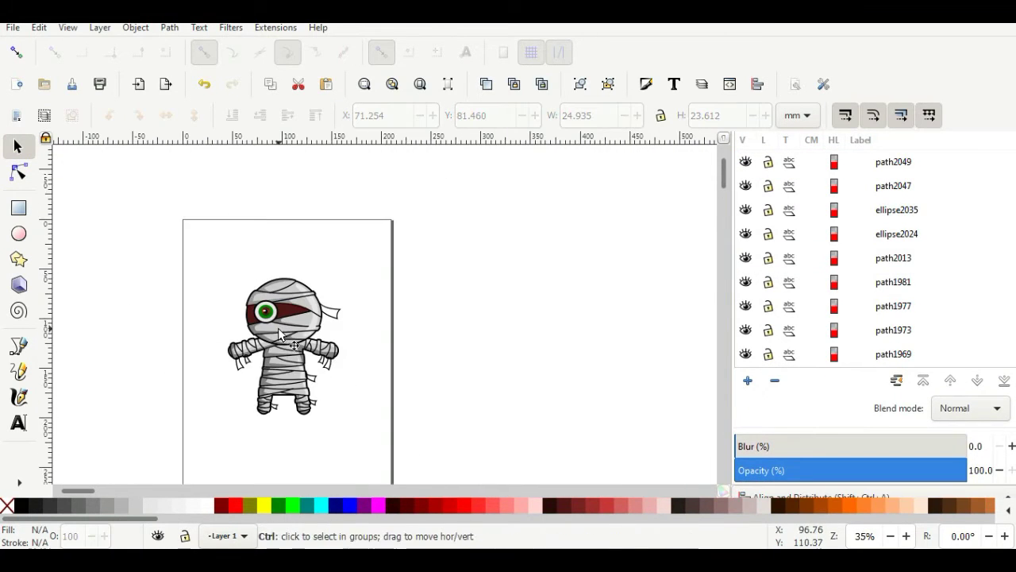
{"action": "scroll", "coordinate": [267, 327], "scroll_direction": "up", "scroll_amount": 4, "text": "ctrl"}
{"action": "left_click_drag", "start_coordinate": [150, 232], "coordinate": [329, 351]}
{"action": "left_click", "coordinate": [542, 257]}
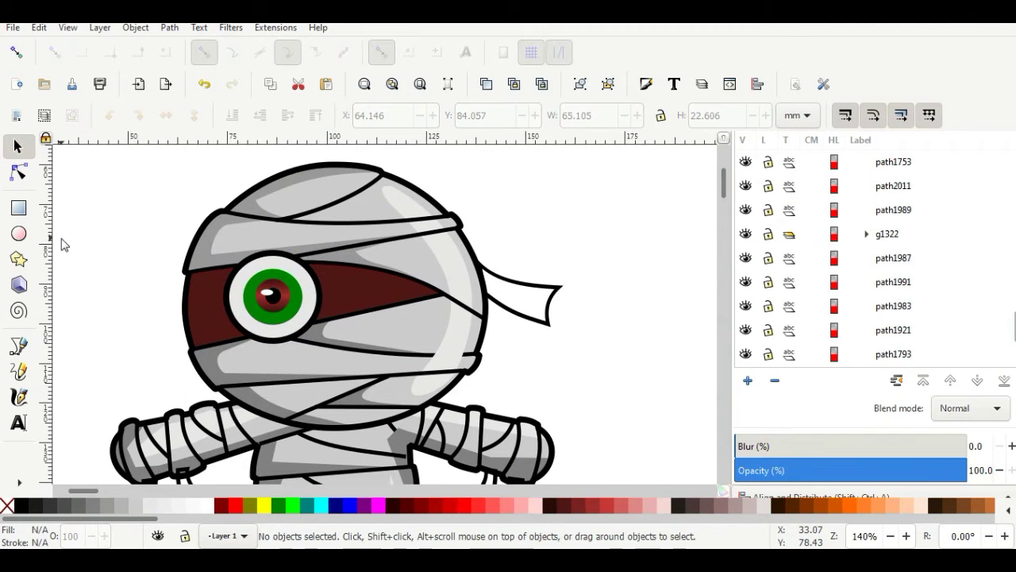
- Draw a closed shadow outline along the left and lower edges of the dark red face opening
{"action": "left_click", "coordinate": [18, 345]}
{"action": "left_click", "coordinate": [206, 271]}
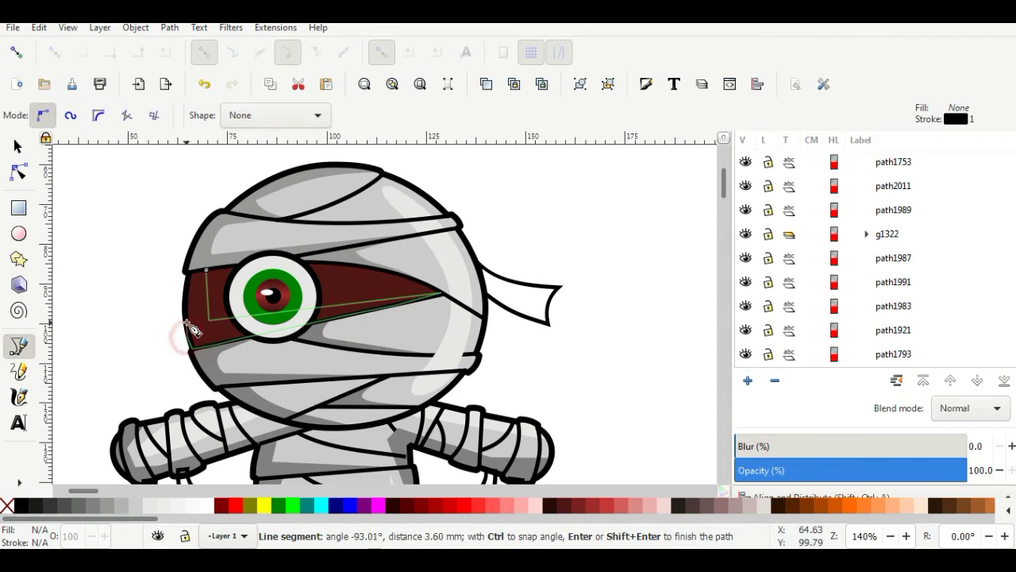
{"action": "left_click", "coordinate": [189, 275]}
- Fill the face opening shadow with dark brown #280B0B, remove its stroke and stack it just above the opening, beneath the outlines
{"action": "left_click", "coordinate": [561, 511]}
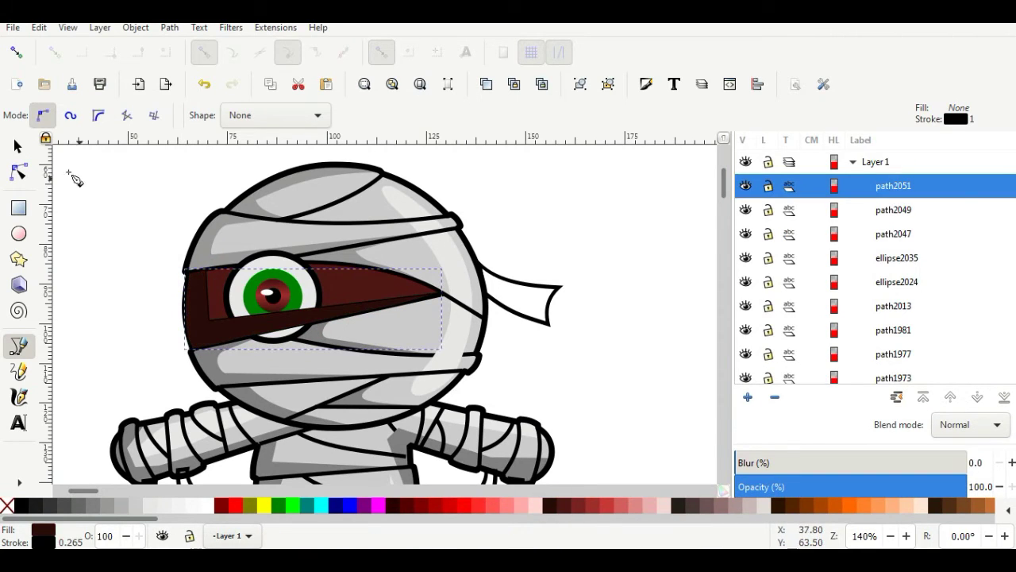
{"action": "left_click", "coordinate": [18, 146]}
{"action": "left_click", "coordinate": [261, 115]}
{"action": "left_click", "coordinate": [261, 117]}
{"action": "left_click", "coordinate": [260, 117]}
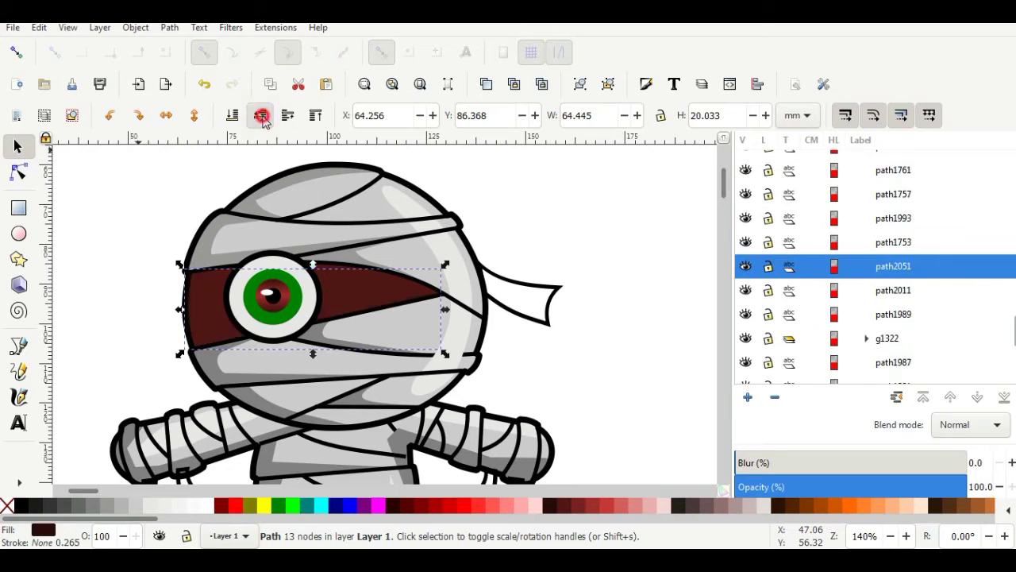
{"action": "left_click", "coordinate": [288, 117]}
{"action": "left_click", "coordinate": [124, 216]}
- Adjust the nodes of the face opening shadow so its left inner edge curves
{"action": "scroll", "coordinate": [147, 365], "scroll_direction": "up", "scroll_amount": 2}
{"action": "double_click", "coordinate": [263, 233]}
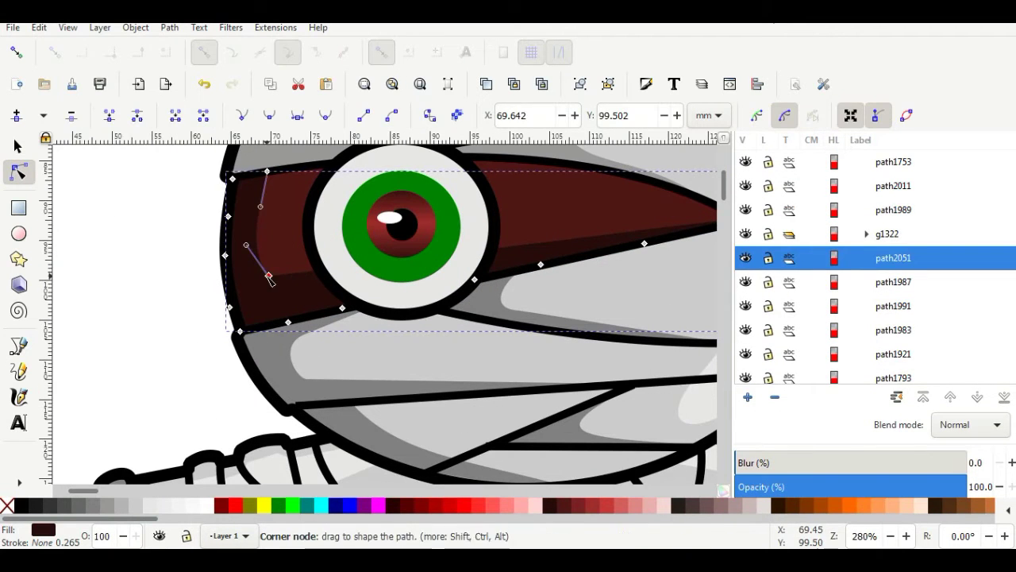
{"action": "left_click", "coordinate": [18, 146]}
{"action": "left_click", "coordinate": [131, 214]}
- Draw a closed shape over the upper half of the eye and curve its upper edge to follow the eyeball
{"action": "scroll", "coordinate": [469, 192], "scroll_direction": "down", "scroll_amount": 1}
{"action": "scroll", "coordinate": [490, 167], "scroll_direction": "up", "scroll_amount": 1}
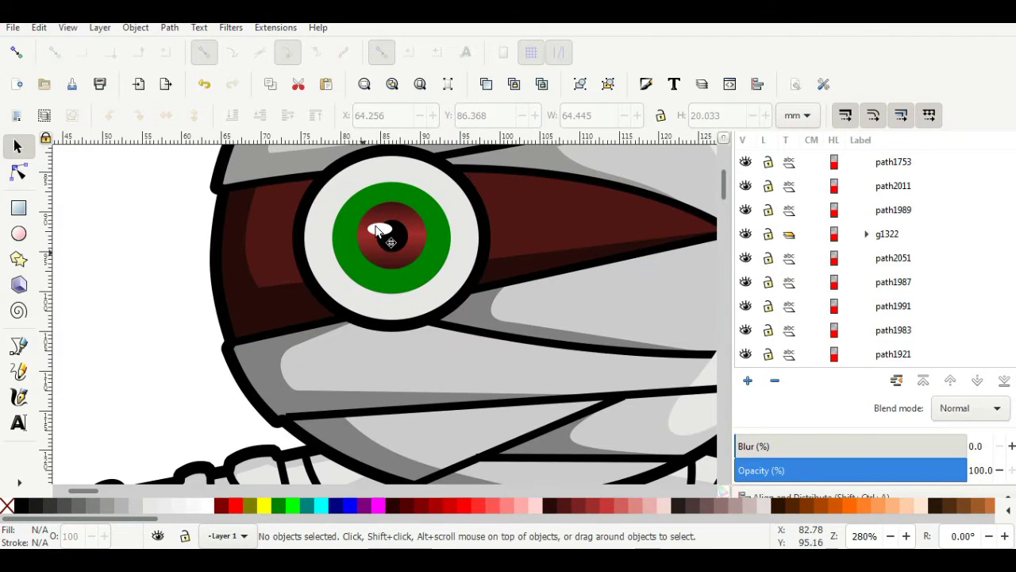
{"action": "key", "text": "b"}
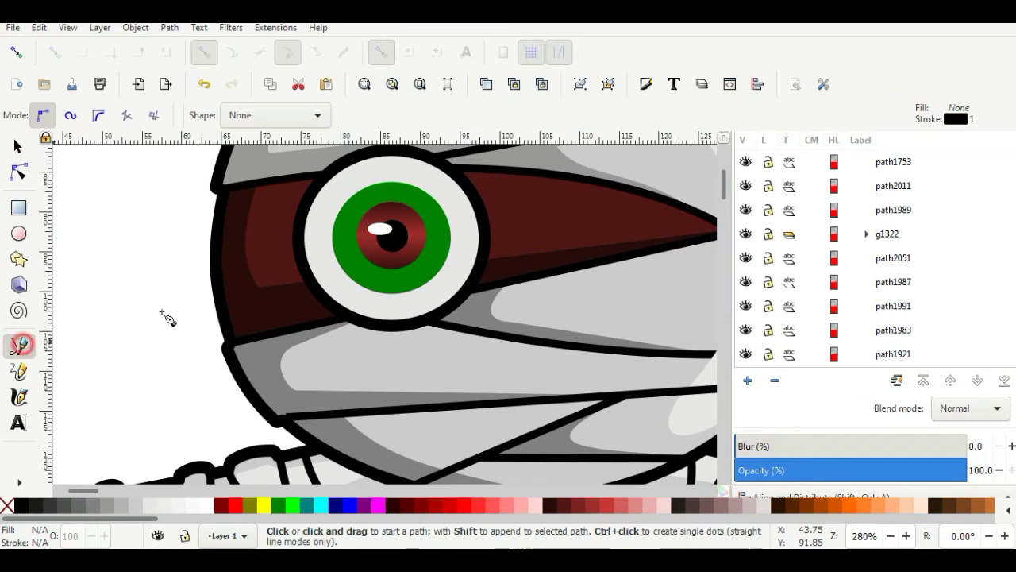
{"action": "left_click", "coordinate": [476, 223]}
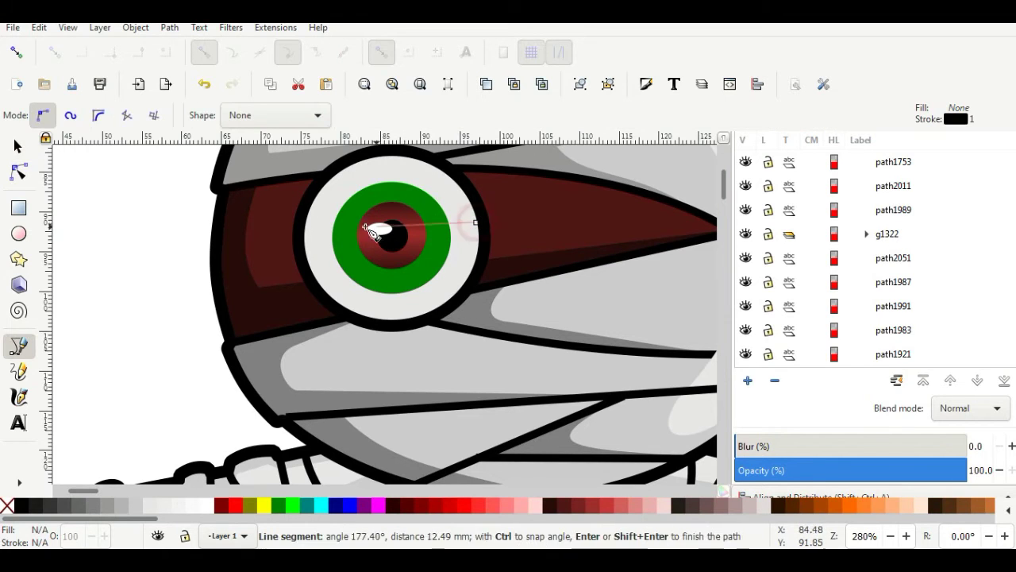
{"action": "left_click", "coordinate": [477, 223]}
{"action": "key", "text": "n"}
{"action": "left_click_drag", "start_coordinate": [373, 227], "coordinate": [321, 176]}
{"action": "left_click_drag", "start_coordinate": [448, 191], "coordinate": [463, 178]}
- Fill the upper eye shape with light gray, remove its stroke and lower it beneath the iris as eyeball shading
{"action": "left_click", "coordinate": [150, 508]}
{"action": "left_click", "coordinate": [136, 508]}
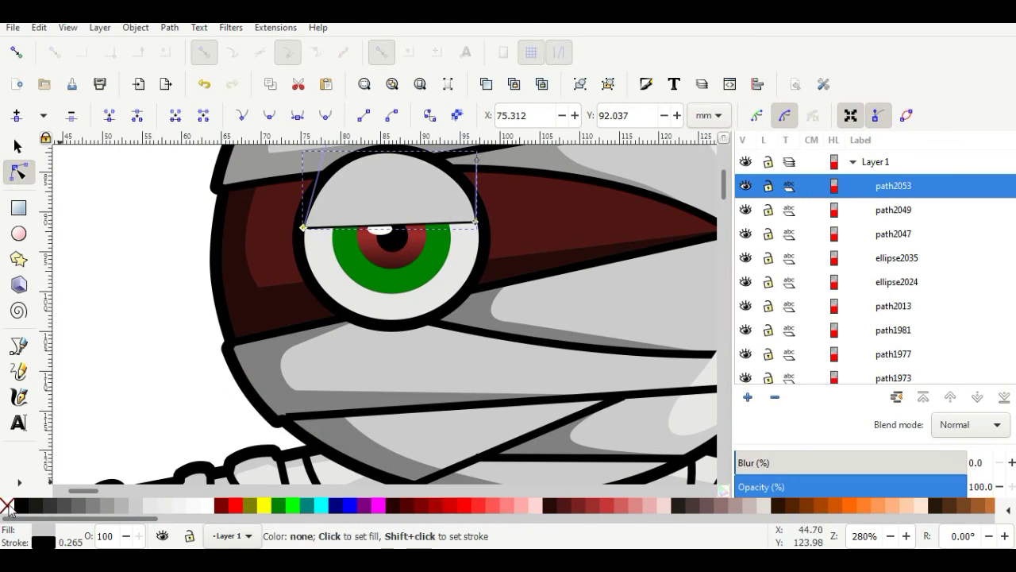
{"action": "left_click", "coordinate": [8, 507], "text": "shift"}
{"action": "left_click", "coordinate": [17, 145]}
{"action": "left_click", "coordinate": [256, 114]}
- Adjust the eyeball shading's curve handles so its upper edge fits inside the eye's outline
{"action": "key", "text": "n"}
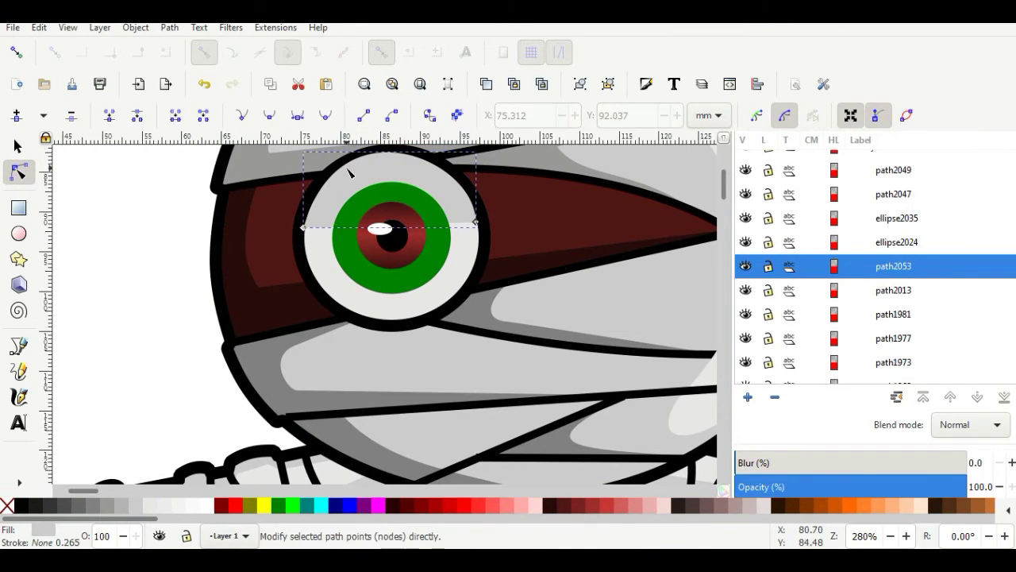
{"action": "left_click", "coordinate": [303, 227]}
{"action": "scroll", "coordinate": [373, 181], "scroll_direction": "up", "scroll_amount": 2}
{"action": "left_click_drag", "start_coordinate": [338, 159], "coordinate": [342, 170]}
{"action": "left_click_drag", "start_coordinate": [478, 221], "coordinate": [472, 222]}
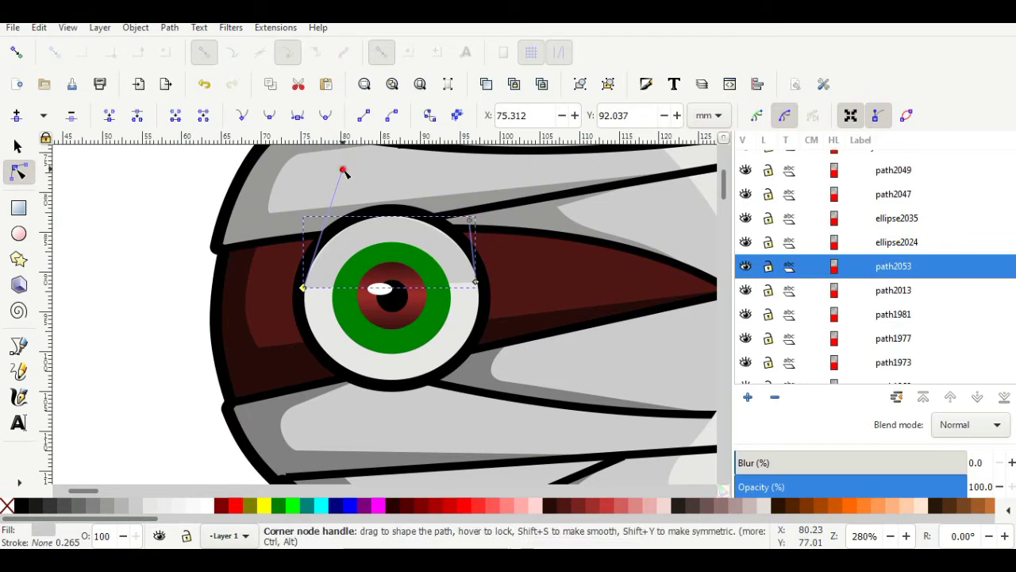
{"action": "left_click", "coordinate": [18, 145]}
{"action": "left_click", "coordinate": [155, 258]}
- Draw a closed outline around the loose bandage tail on the right side of the head
{"action": "scroll", "coordinate": [474, 318], "scroll_direction": "down", "scroll_amount": 4}
{"action": "scroll", "coordinate": [619, 323], "scroll_direction": "down", "scroll_amount": 1}
{"action": "scroll", "coordinate": [634, 327], "scroll_direction": "up", "scroll_amount": 1}
{"action": "scroll", "coordinate": [636, 326], "scroll_direction": "down", "scroll_amount": 2}
{"action": "scroll", "coordinate": [640, 325], "scroll_direction": "up", "scroll_amount": 2}
{"action": "left_click", "coordinate": [565, 270]}
{"action": "key", "text": "ctrl+z"}
{"action": "scroll", "coordinate": [565, 263], "scroll_direction": "up", "scroll_amount": 2}
{"action": "key", "text": "b"}
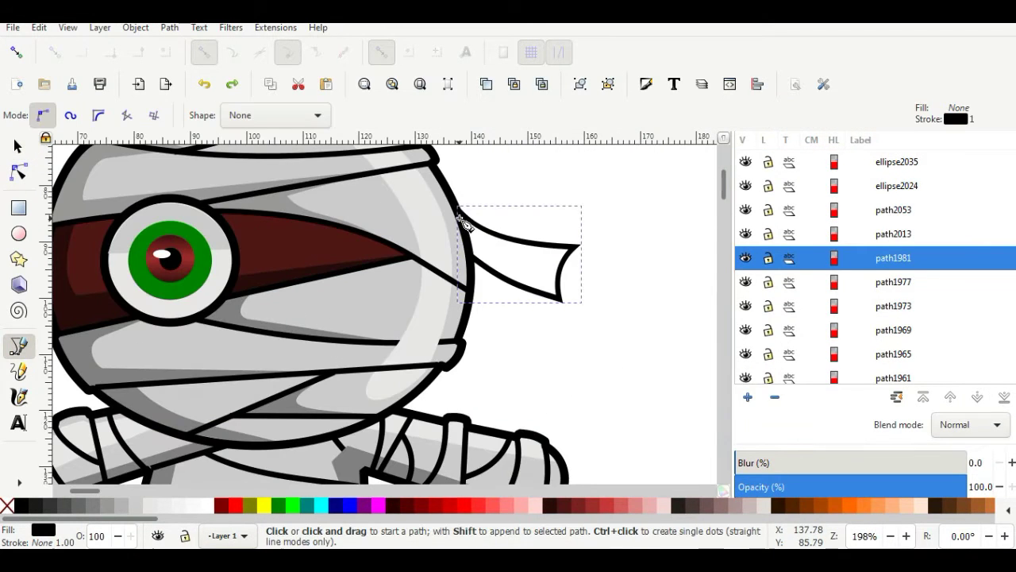
{"action": "left_click", "coordinate": [463, 216]}
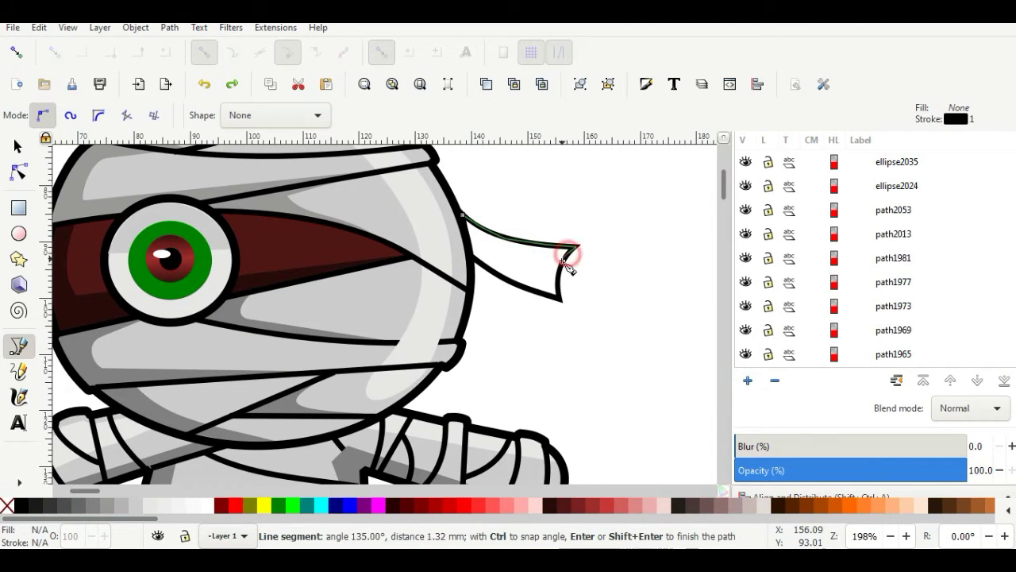
{"action": "left_click", "coordinate": [463, 216]}
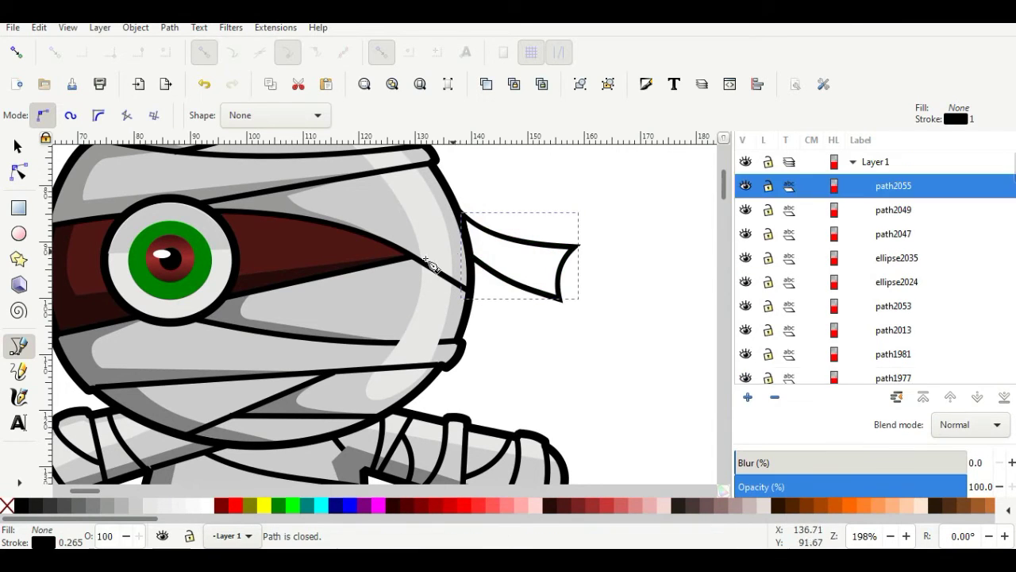
- Fill the head's bandage tail with medium gray and lower it beneath its black outline
{"action": "left_click", "coordinate": [119, 506]}
{"action": "left_click", "coordinate": [17, 147]}
{"action": "left_click", "coordinate": [261, 115]}
{"action": "left_click", "coordinate": [19, 347]}
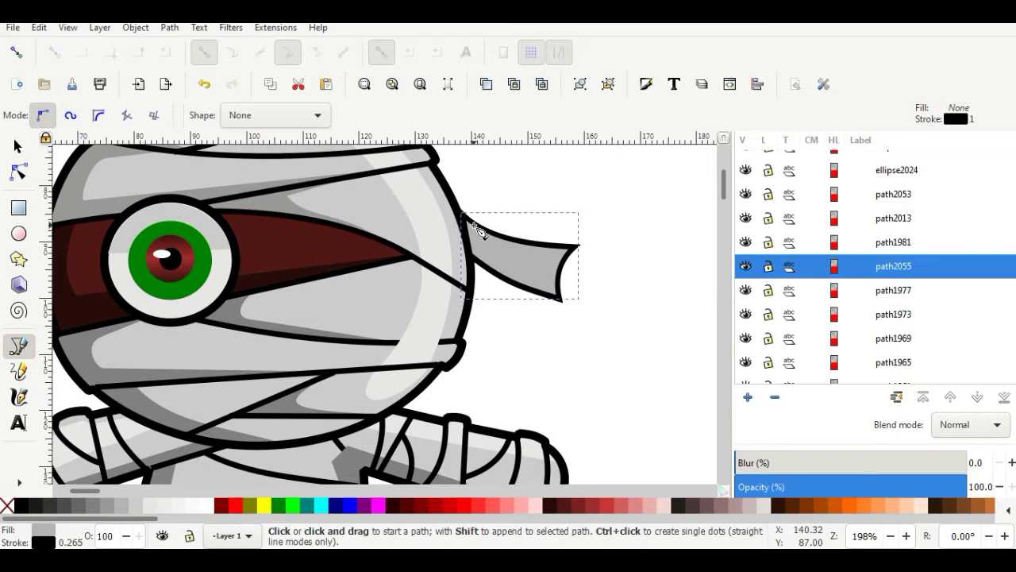
- Draw a dark gray, stroke-free shadow along the inner and lower edges of the head's bandage tail and lower it beneath the black outline
{"action": "left_click", "coordinate": [473, 225]}
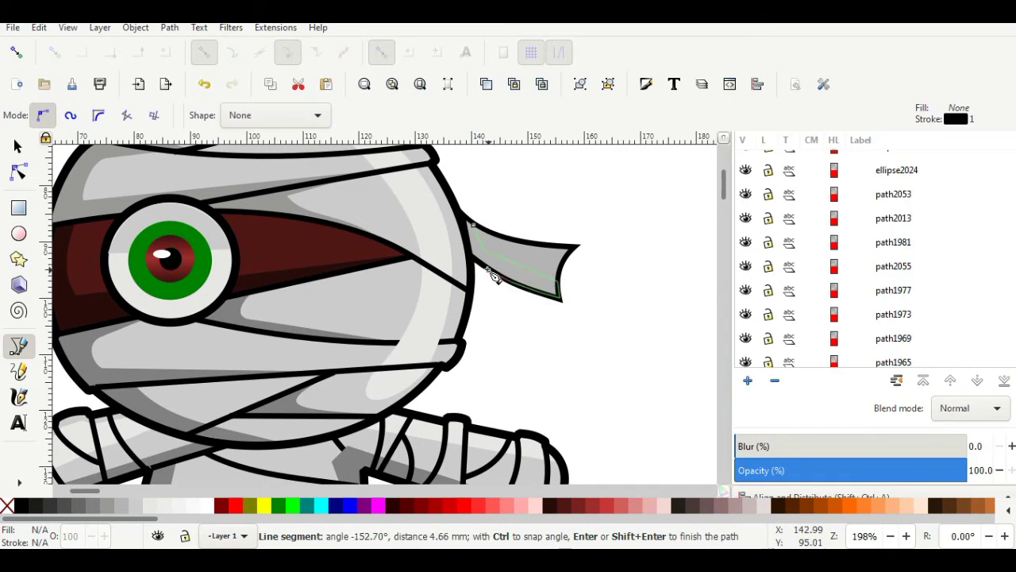
{"action": "left_click", "coordinate": [466, 224]}
{"action": "left_click", "coordinate": [119, 506]}
{"action": "left_click", "coordinate": [18, 147]}
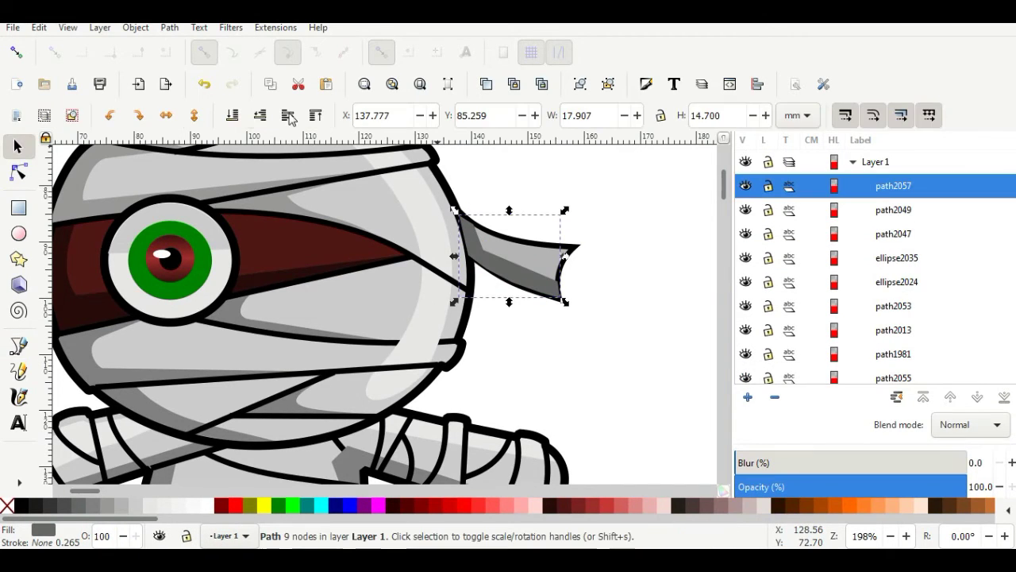
{"action": "left_click", "coordinate": [261, 115]}
{"action": "double_click", "coordinate": [520, 267]}
{"action": "left_click_drag", "start_coordinate": [452, 205], "coordinate": [492, 306]}
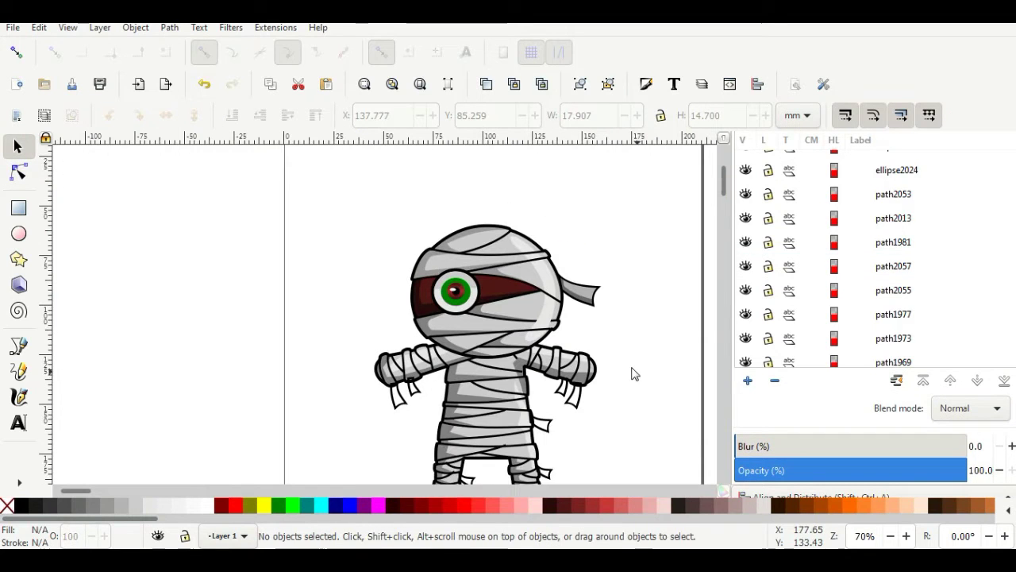
- Send both loose bandage tail outlines under the drawing's left arm to the bottom of the stacking order
{"action": "scroll", "coordinate": [634, 373], "scroll_direction": "down", "scroll_amount": 2}
{"action": "scroll", "coordinate": [421, 350], "scroll_direction": "up", "scroll_amount": 3}
{"action": "left_click", "coordinate": [389, 326]}
{"action": "left_click", "coordinate": [355, 355], "text": "shift"}
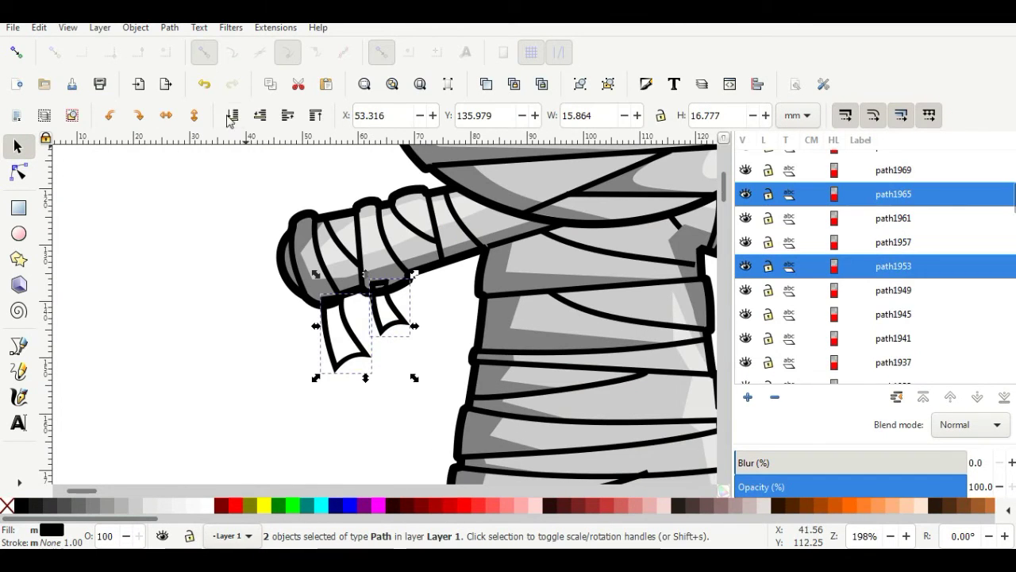
{"action": "left_click", "coordinate": [232, 116]}
{"action": "left_click", "coordinate": [264, 350]}
- Draw a closed shape over the longer tail under the left arm and fill it with dark gray
{"action": "key", "text": "b"}
{"action": "scroll", "coordinate": [363, 346], "scroll_direction": "up", "scroll_amount": 2}
{"action": "left_click", "coordinate": [327, 303]}
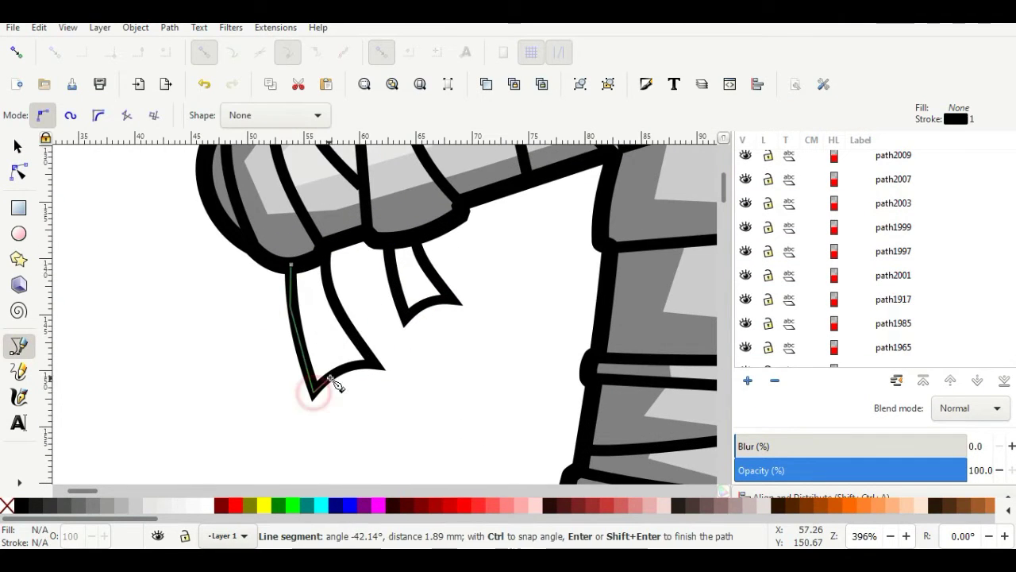
{"action": "left_click", "coordinate": [325, 268]}
{"action": "key", "text": "ctrl+shift+v"}
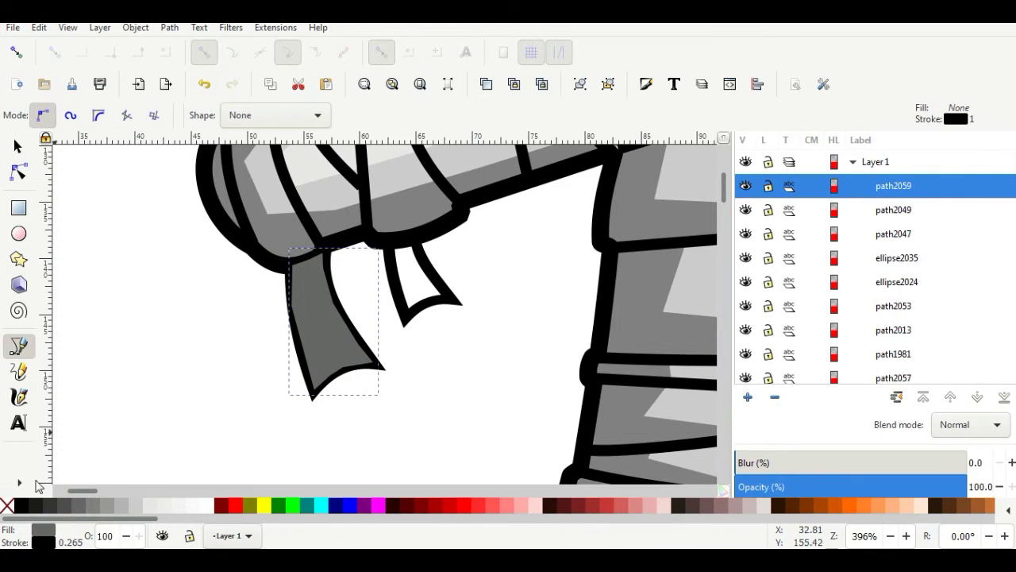
- Draw a dark gray shape over the left arm's shorter tail and lower both tail fills beneath their black outlines
{"action": "left_click", "coordinate": [415, 235]}
{"action": "left_click", "coordinate": [390, 264]}
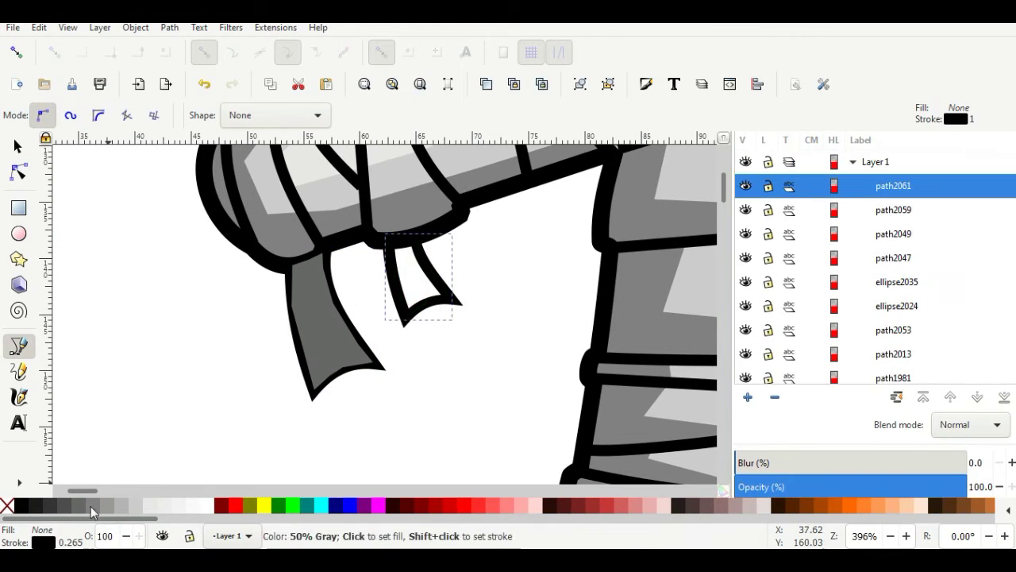
{"action": "key", "text": "ctrl+shift+v"}
{"action": "key", "text": "s"}
{"action": "left_click", "coordinate": [296, 322], "text": "shift"}
{"action": "left_click", "coordinate": [261, 116]}
{"action": "left_click", "coordinate": [261, 116]}
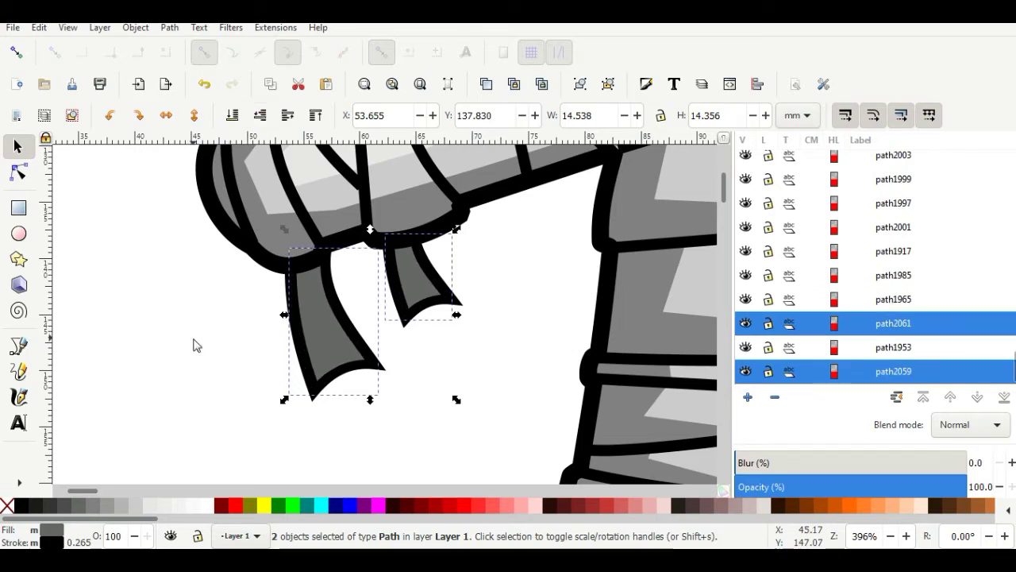
{"action": "key", "text": "Escape"}
- Select both loose bandage tail outlines under the drawing's right arm and lower them behind the arm
{"action": "scroll", "coordinate": [488, 376], "scroll_direction": "down", "scroll_amount": 5}
{"action": "scroll", "coordinate": [669, 371], "scroll_direction": "up", "scroll_amount": 3}
{"action": "left_click", "coordinate": [594, 389]}
{"action": "left_click", "coordinate": [558, 351], "text": "shift"}
{"action": "left_click", "coordinate": [260, 116]}
{"action": "key", "text": "Escape"}
- Draw a closed shape over the shorter tail under the right arm and fill it with dark gray
{"action": "key", "text": "b"}
{"action": "scroll", "coordinate": [578, 331], "scroll_direction": "up", "scroll_amount": 2}
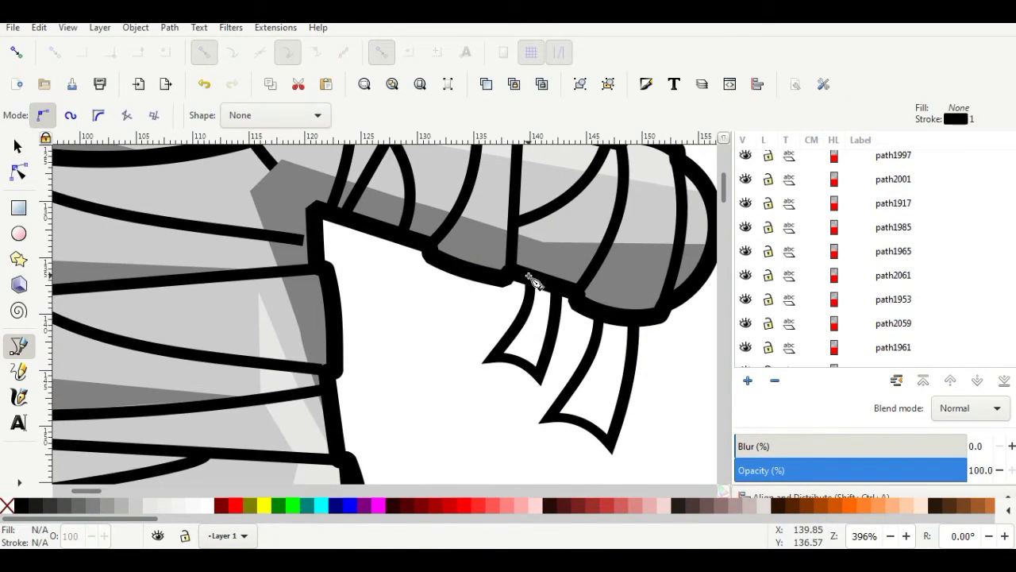
{"action": "left_click", "coordinate": [542, 381]}
{"action": "left_click", "coordinate": [558, 290]}
{"action": "left_click", "coordinate": [528, 277]}
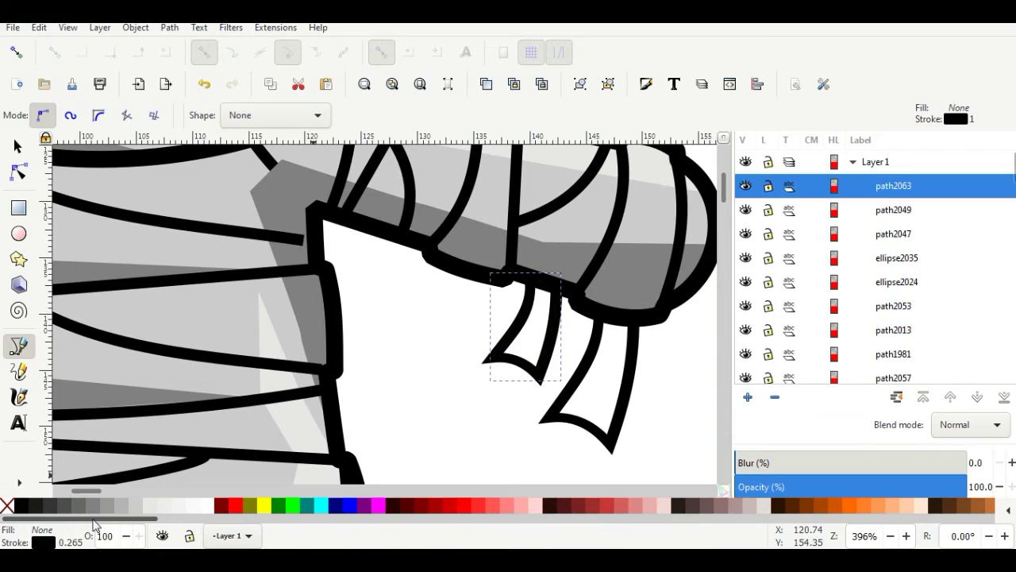
- Draw a dark gray shape over the right arm's longer tail and send both tail fills to the bottom
{"action": "left_click", "coordinate": [635, 319]}
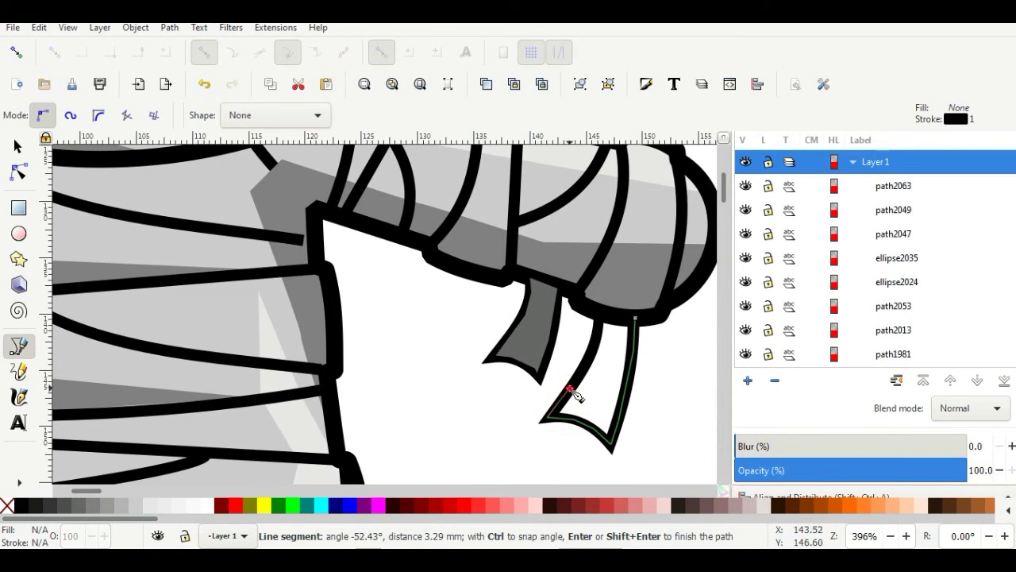
{"action": "left_click", "coordinate": [636, 320]}
{"action": "left_click", "coordinate": [77, 505]}
{"action": "left_click", "coordinate": [18, 148]}
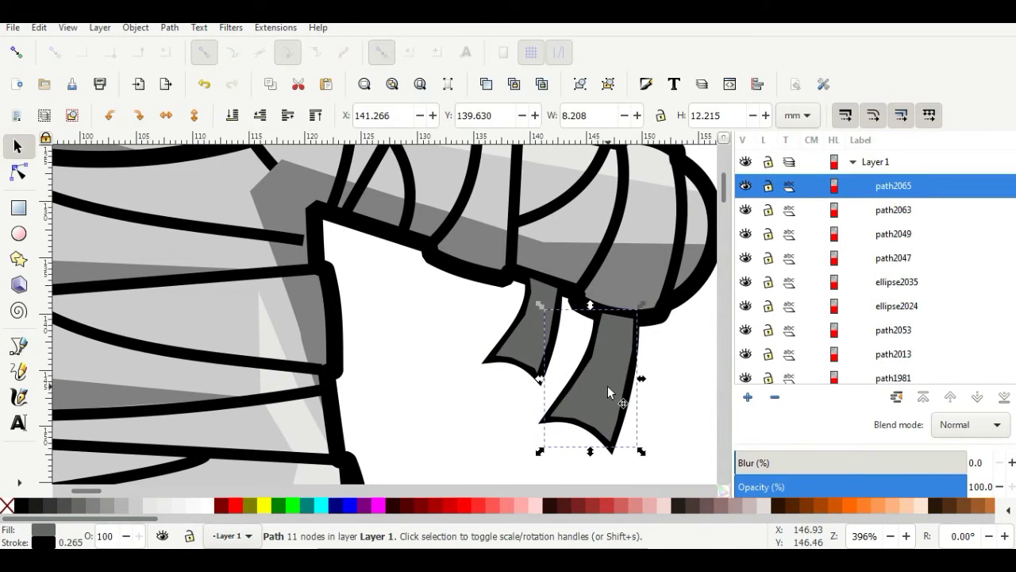
{"action": "left_click", "coordinate": [232, 117]}
{"action": "left_click", "coordinate": [536, 327]}
{"action": "left_click", "coordinate": [234, 117]}
{"action": "left_click", "coordinate": [510, 408]}
- Send the loose bandage tail outline on the torso's right side to the bottom of the stacking order
{"action": "scroll", "coordinate": [508, 408], "scroll_direction": "down", "scroll_amount": 3}
{"action": "scroll", "coordinate": [481, 337], "scroll_direction": "down", "scroll_amount": 4}
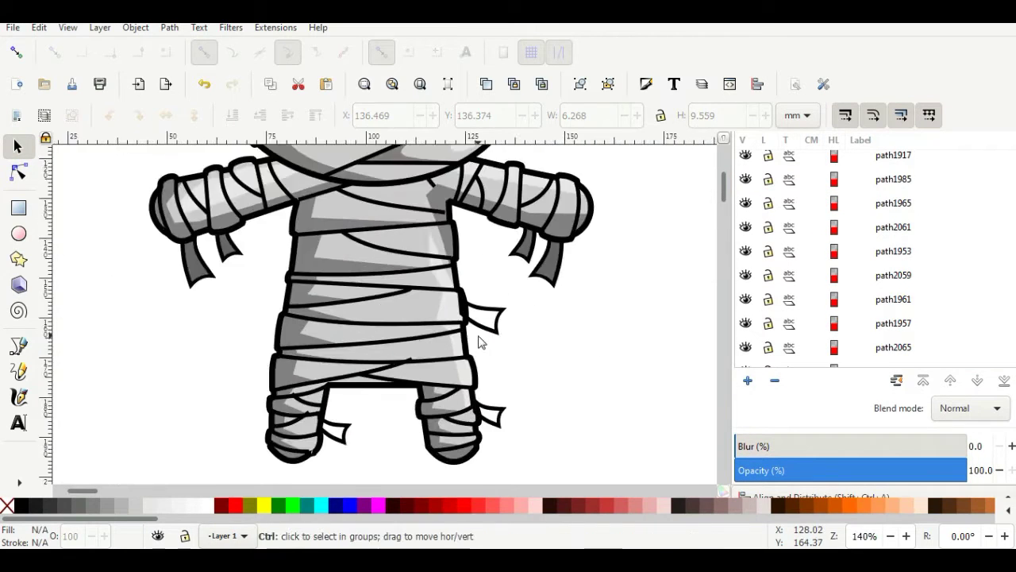
{"action": "scroll", "coordinate": [480, 332], "scroll_direction": "up", "scroll_amount": 2}
{"action": "left_click", "coordinate": [482, 328]}
{"action": "left_click", "coordinate": [234, 117]}
- Draw a closed shape over the torso's bandage tail, fill it with dark gray and send it to the bottom beneath its outline
{"action": "left_click", "coordinate": [19, 348]}
{"action": "left_click", "coordinate": [447, 278]}
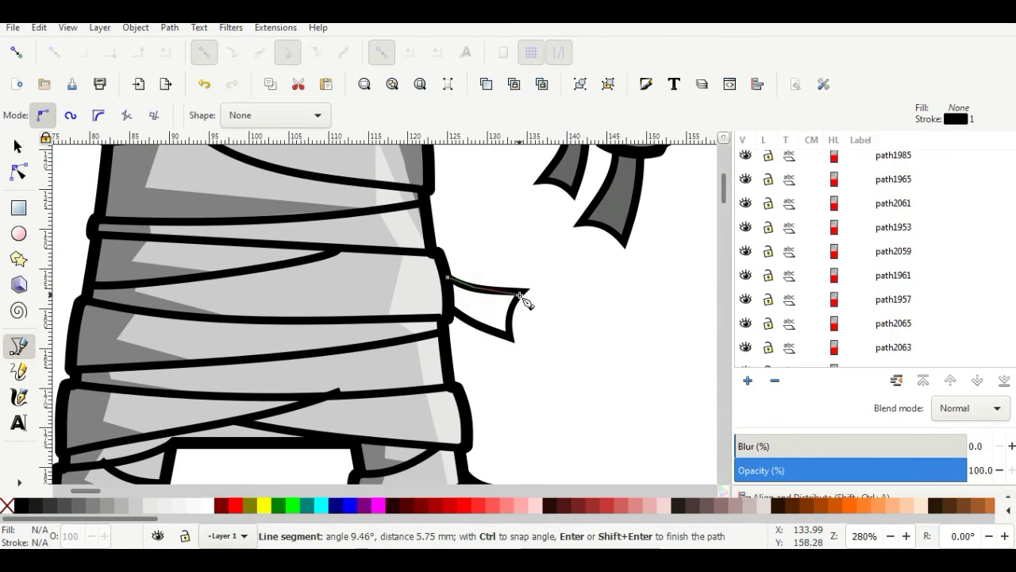
{"action": "left_click", "coordinate": [447, 277]}
{"action": "left_click", "coordinate": [78, 505]}
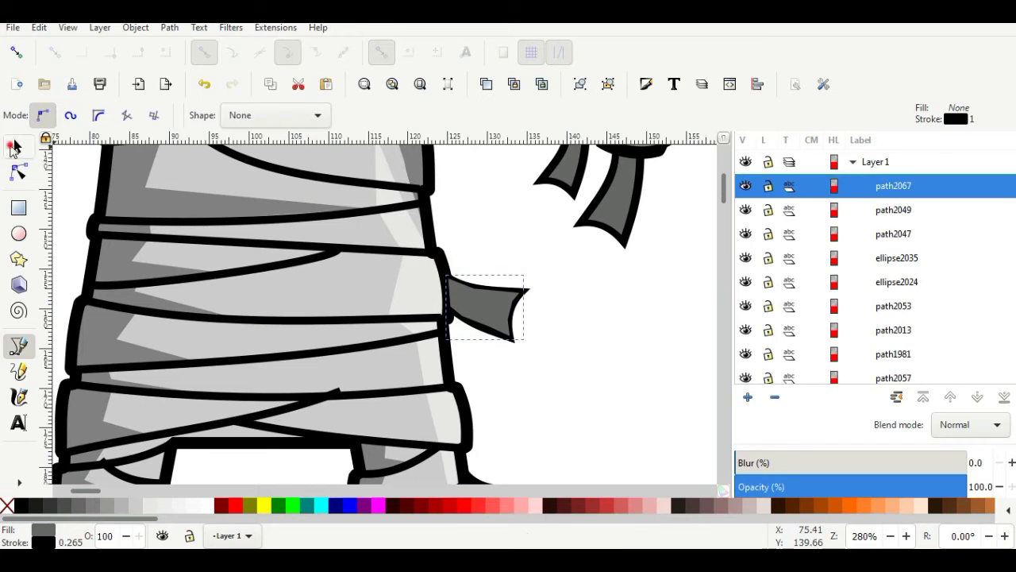
{"action": "left_click", "coordinate": [17, 146]}
{"action": "left_click", "coordinate": [260, 116]}
{"action": "left_click", "coordinate": [233, 116]}
{"action": "left_click", "coordinate": [574, 378]}
- Send the loose bandage tail outline beside the right leg to the bottom of the stacking order
{"action": "scroll", "coordinate": [575, 378], "scroll_direction": "down", "scroll_amount": 5}
{"action": "left_click", "coordinate": [19, 347]}
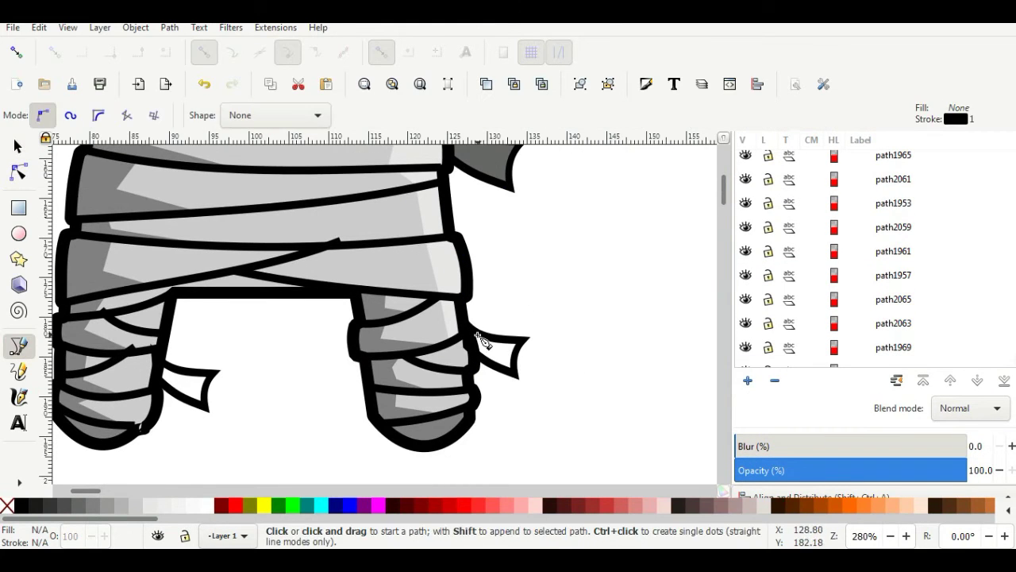
{"action": "left_click", "coordinate": [17, 146]}
{"action": "left_click", "coordinate": [486, 335]}
{"action": "left_click", "coordinate": [233, 116]}
- Draw a closed shape over the right leg's bandage tail, fill it with dark gray and send it to the bottom
{"action": "left_click", "coordinate": [20, 346]}
{"action": "left_click", "coordinate": [466, 328]}
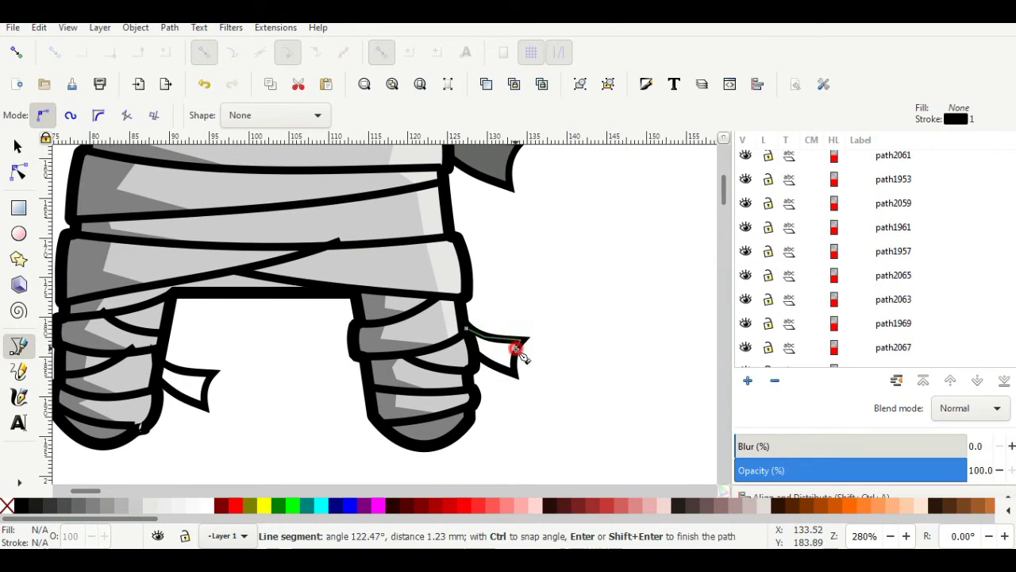
{"action": "left_click", "coordinate": [475, 355]}
{"action": "left_click", "coordinate": [467, 327]}
{"action": "left_click", "coordinate": [78, 505]}
{"action": "left_click", "coordinate": [18, 146]}
{"action": "left_click", "coordinate": [233, 116]}
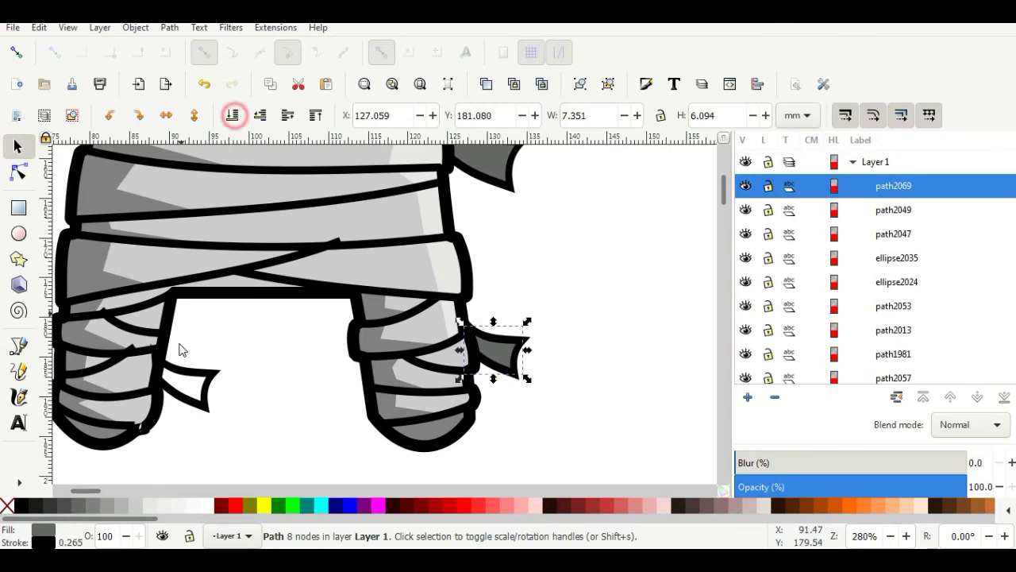
- Draw a closed shape over the left leg's bandage tail, fill it with 50% Gray and send it to the bottom
{"action": "left_click", "coordinate": [186, 371]}
{"action": "left_click", "coordinate": [19, 346]}
{"action": "left_click", "coordinate": [162, 364]}
{"action": "left_click", "coordinate": [203, 373]}
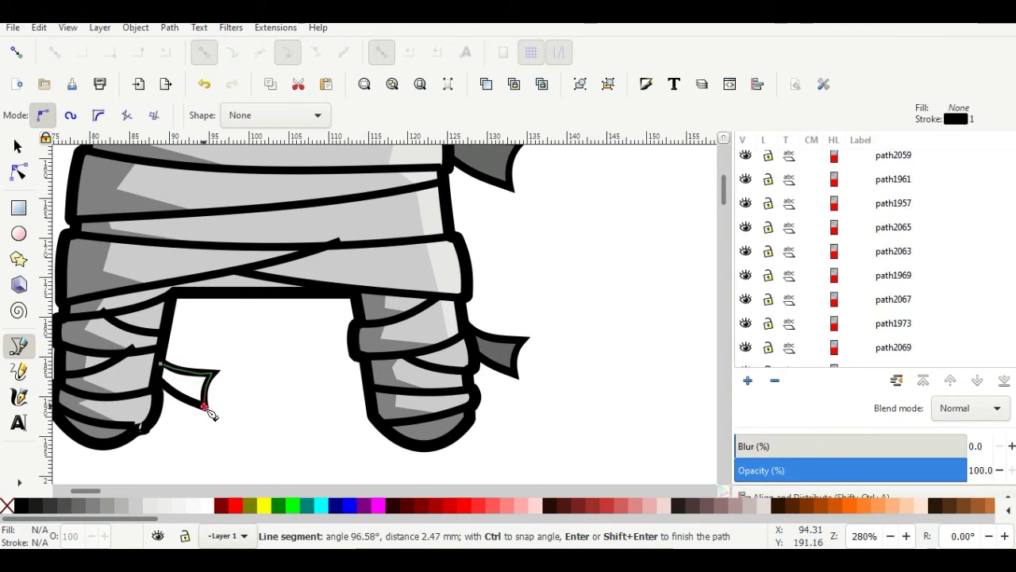
{"action": "double_click", "coordinate": [162, 387]}
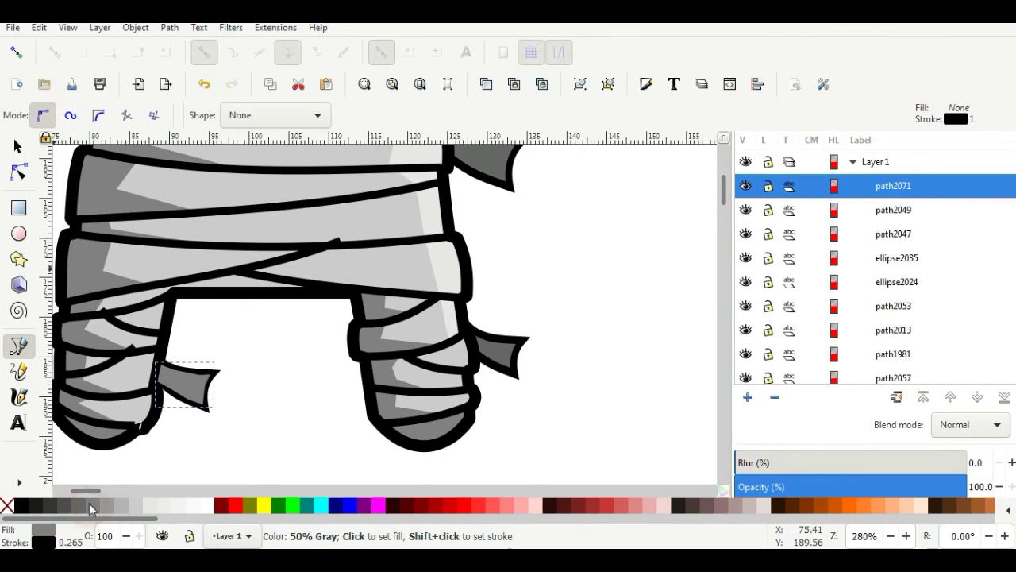
{"action": "left_click", "coordinate": [17, 146]}
{"action": "left_click", "coordinate": [234, 116]}
{"action": "left_click", "coordinate": [180, 340]}
- Extend the right end node of the left foot's lowest wrap line to meet the leg's outline
{"action": "scroll", "coordinate": [95, 388], "scroll_direction": "up", "scroll_amount": 3}
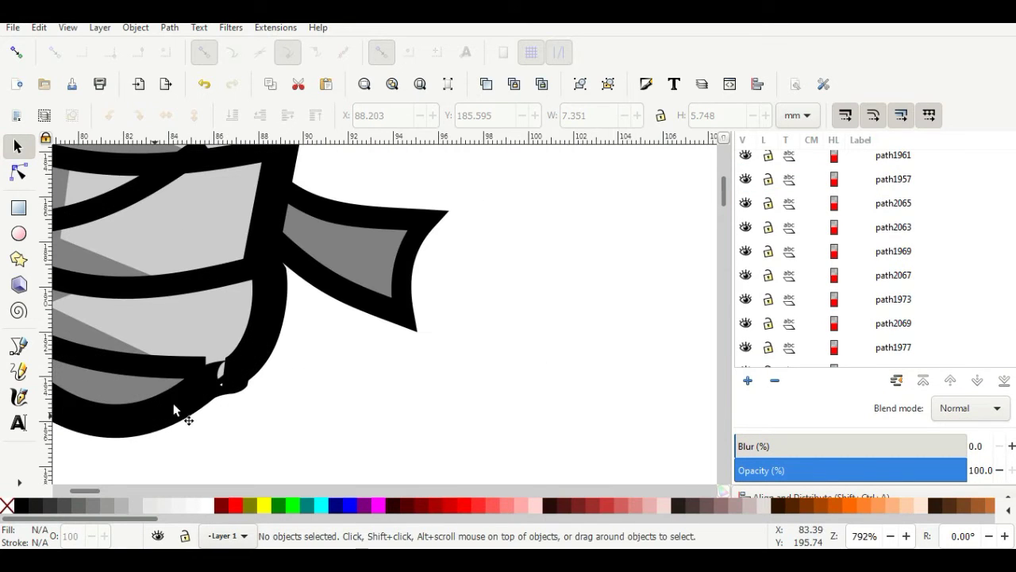
{"action": "left_click", "coordinate": [184, 362]}
{"action": "key", "text": "n"}
{"action": "left_click_drag", "start_coordinate": [206, 358], "coordinate": [235, 357]}
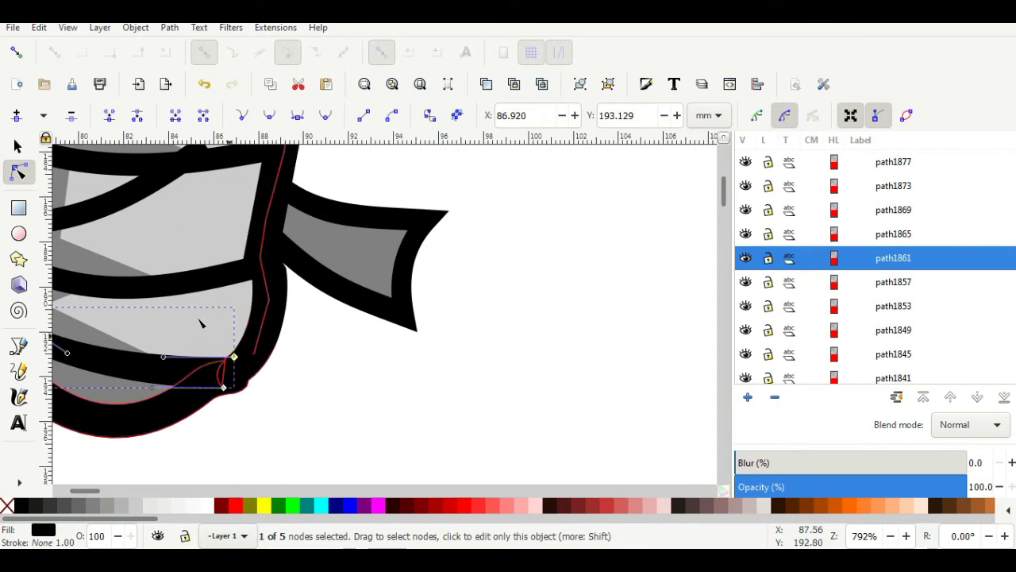
- Adjust the end nodes of the left leg's middle and upper wrap lines so their tips blend into the neighboring lines
{"action": "scroll", "coordinate": [202, 323], "scroll_direction": "up", "scroll_amount": 5}
{"action": "left_click", "coordinate": [198, 297]}
{"action": "left_click_drag", "start_coordinate": [199, 287], "coordinate": [222, 310]}
{"action": "left_click", "coordinate": [121, 203]}
{"action": "left_click_drag", "start_coordinate": [119, 184], "coordinate": [101, 203]}
{"action": "left_click_drag", "start_coordinate": [130, 189], "coordinate": [135, 193]}
{"action": "scroll", "coordinate": [127, 175], "scroll_direction": "down", "scroll_amount": 2}
{"action": "scroll", "coordinate": [224, 489], "scroll_direction": "left", "scroll_amount": 2}
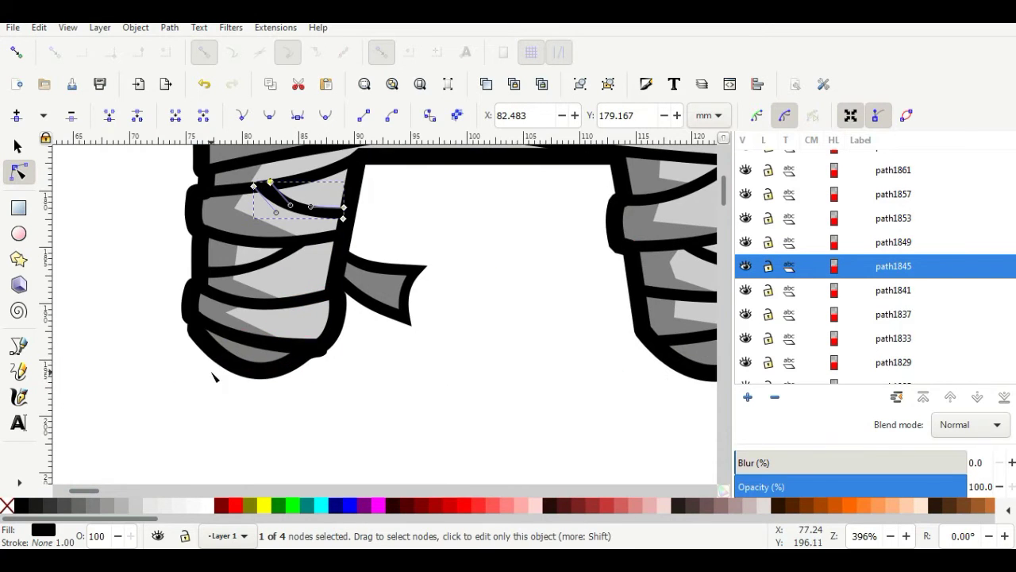
- Reposition the end nodes of the two crossing wrap lines at the bottom of the torso so their tips merge cleanly
{"action": "scroll", "coordinate": [420, 170], "scroll_direction": "down", "scroll_amount": 2}
{"action": "scroll", "coordinate": [420, 345], "scroll_direction": "up", "scroll_amount": 5}
{"action": "scroll", "coordinate": [657, 270], "scroll_direction": "up", "scroll_amount": 4}
{"action": "left_click", "coordinate": [584, 259]}
{"action": "left_click_drag", "start_coordinate": [587, 253], "coordinate": [524, 268]}
{"action": "mouse_move", "coordinate": [595, 273]}
{"action": "left_mouse_down"}
{"action": "mouse_move", "coordinate": [588, 278]}
{"action": "mouse_move", "coordinate": [610, 277]}
{"action": "left_mouse_up"}
{"action": "left_click", "coordinate": [304, 352]}
{"action": "mouse_move", "coordinate": [287, 358]}
{"action": "left_mouse_down"}
{"action": "mouse_move", "coordinate": [291, 335]}
{"action": "mouse_move", "coordinate": [278, 359]}
{"action": "left_mouse_up"}
- Move the right end nodes of the torso wrap lines above and below the side tail to close gaps at the body outline
{"action": "scroll", "coordinate": [279, 358], "scroll_direction": "down", "scroll_amount": 4}
{"action": "scroll", "coordinate": [369, 338], "scroll_direction": "up", "scroll_amount": 3}
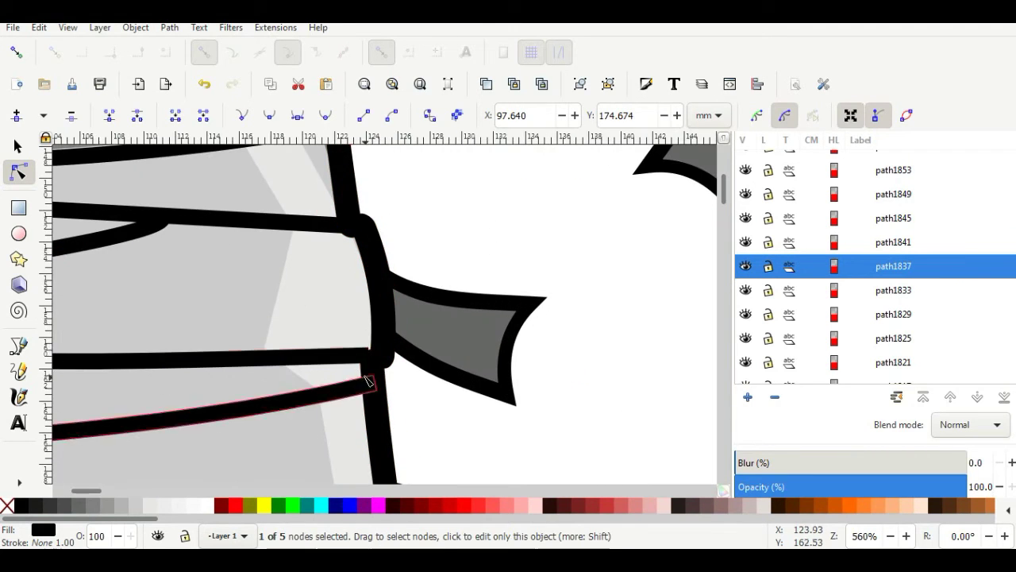
{"action": "left_click", "coordinate": [364, 354]}
{"action": "left_click_drag", "start_coordinate": [370, 347], "coordinate": [379, 347]}
{"action": "left_click", "coordinate": [338, 226]}
{"action": "left_click_drag", "start_coordinate": [346, 230], "coordinate": [368, 243]}
{"action": "left_click_drag", "start_coordinate": [343, 218], "coordinate": [334, 254]}
- Select the piece near the right shoulder and raise it one level in the stacking order
{"action": "scroll", "coordinate": [347, 247], "scroll_direction": "down", "scroll_amount": 2}
{"action": "scroll", "coordinate": [347, 247], "scroll_direction": "down", "scroll_amount": 3}
{"action": "scroll", "coordinate": [341, 163], "scroll_direction": "up", "scroll_amount": 3}
{"action": "left_click", "coordinate": [321, 240]}
{"action": "key", "text": "s"}
{"action": "left_click", "coordinate": [315, 204]}
{"action": "left_click", "coordinate": [294, 180]}
{"action": "left_click", "coordinate": [285, 116]}
- Edit the nodes of the line leading from the face opening to the head's right edge and delete its surplus end node
{"action": "scroll", "coordinate": [320, 185], "scroll_direction": "down", "scroll_amount": 3}
{"action": "scroll", "coordinate": [256, 190], "scroll_direction": "up", "scroll_amount": 3}
{"action": "scroll", "coordinate": [247, 238], "scroll_direction": "down", "scroll_amount": 1}
{"action": "left_click", "coordinate": [362, 241]}
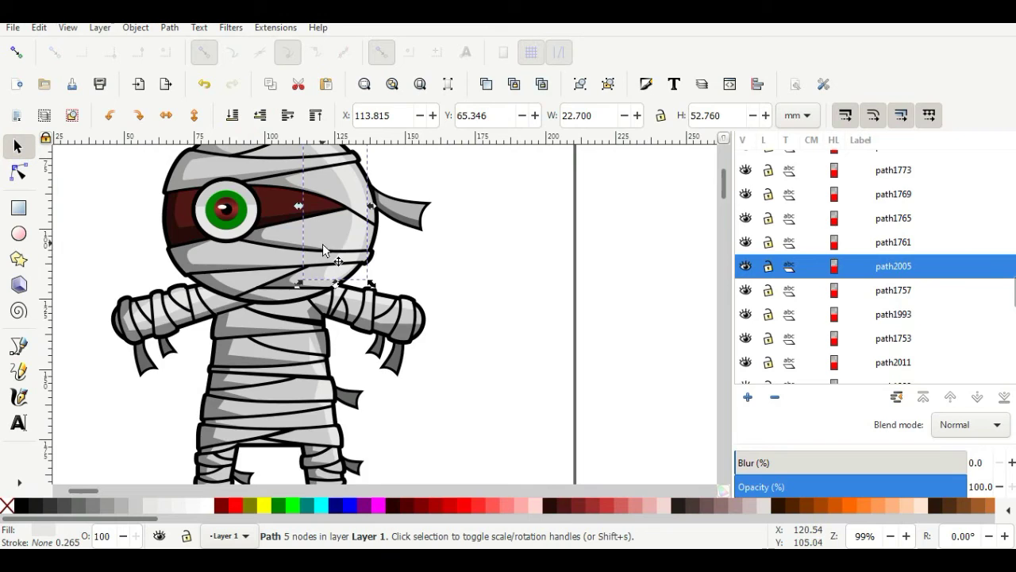
{"action": "scroll", "coordinate": [351, 210], "scroll_direction": "up", "scroll_amount": 3}
{"action": "double_click", "coordinate": [355, 299]}
{"action": "scroll", "coordinate": [413, 332], "scroll_direction": "up", "scroll_amount": 3}
{"action": "left_click", "coordinate": [397, 319]}
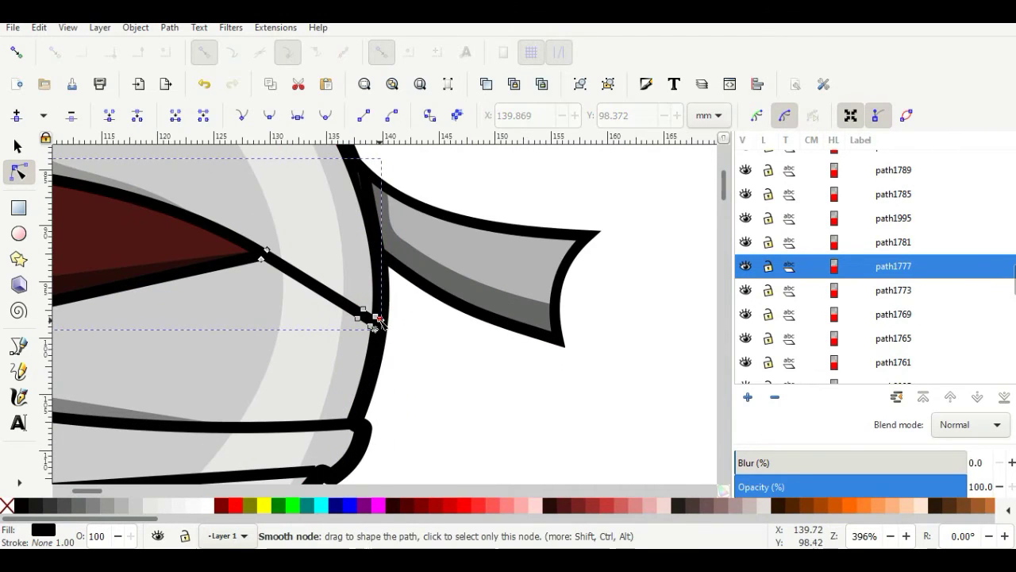
{"action": "left_click", "coordinate": [71, 115]}
- Delete another surplus node at the line's outer end and shift the node at the face opening's pointed tip
{"action": "left_click_drag", "start_coordinate": [383, 319], "coordinate": [384, 315]}
{"action": "left_click", "coordinate": [383, 318]}
{"action": "left_click", "coordinate": [72, 116]}
{"action": "left_click_drag", "start_coordinate": [261, 260], "coordinate": [267, 267]}
{"action": "scroll", "coordinate": [163, 191], "scroll_direction": "down", "scroll_amount": 7}
- Move the left end node of the uppermost head wrap line so its tip blends into the band below
{"action": "scroll", "coordinate": [86, 343], "scroll_direction": "up", "scroll_amount": 3}
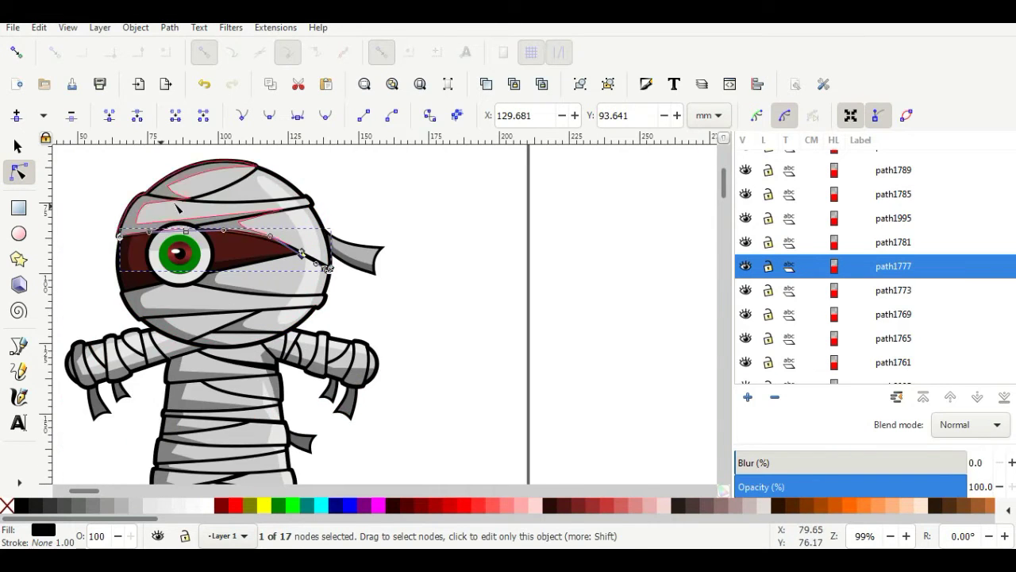
{"action": "scroll", "coordinate": [185, 199], "scroll_direction": "up", "scroll_amount": 4}
{"action": "left_click", "coordinate": [158, 212]}
{"action": "left_click_drag", "start_coordinate": [158, 216], "coordinate": [139, 208]}
{"action": "scroll", "coordinate": [450, 230], "scroll_direction": "down", "scroll_amount": 5}
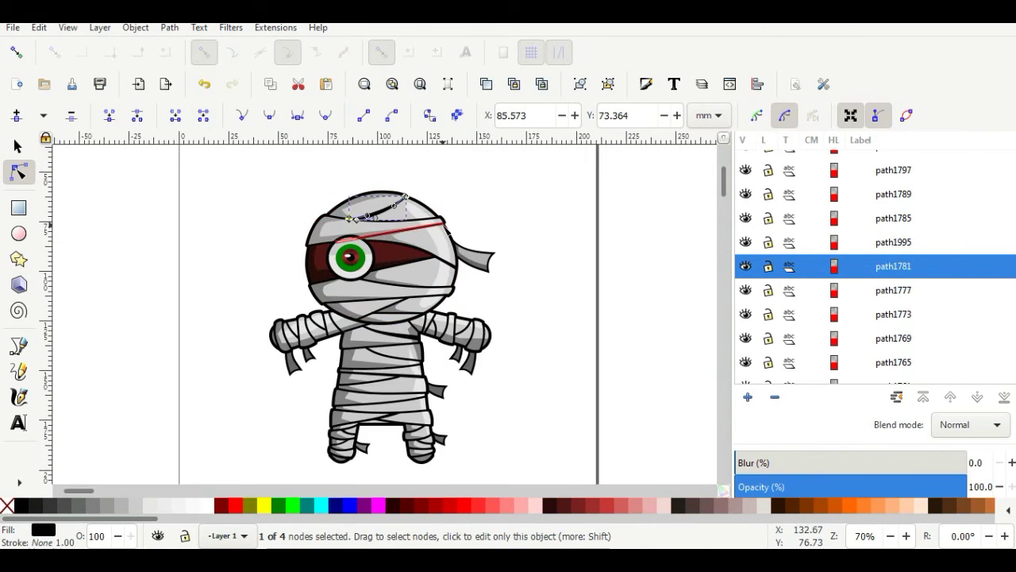
- Move the end nodes of the lower face wrap line so both ends join the head's outline cleanly
{"action": "scroll", "coordinate": [449, 295], "scroll_direction": "up", "scroll_amount": 6}
{"action": "left_click", "coordinate": [424, 291]}
{"action": "left_click_drag", "start_coordinate": [422, 277], "coordinate": [420, 297]}
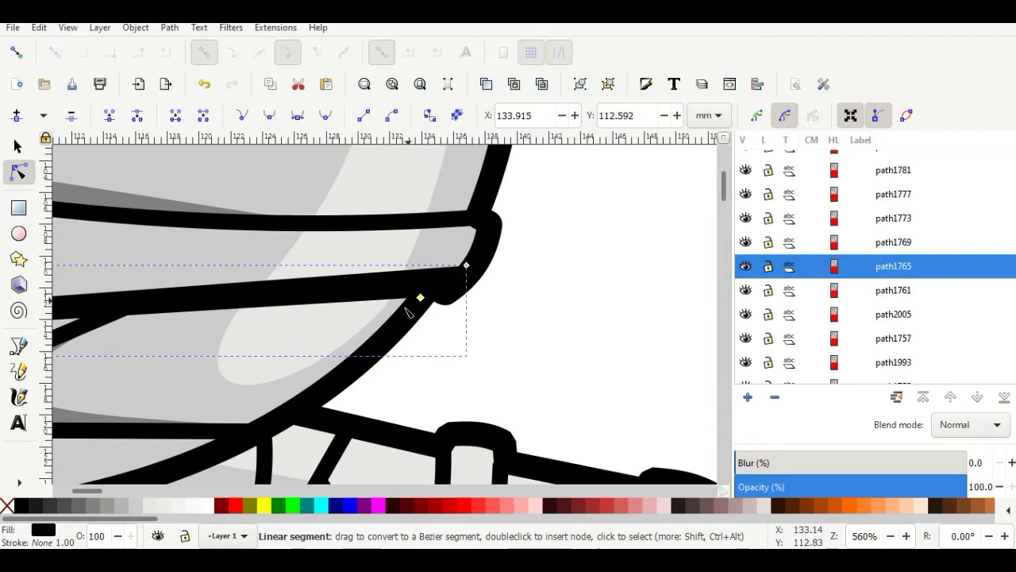
{"action": "scroll", "coordinate": [410, 314], "scroll_direction": "down", "scroll_amount": 4}
{"action": "scroll", "coordinate": [151, 336], "scroll_direction": "up", "scroll_amount": 1}
{"action": "scroll", "coordinate": [152, 336], "scroll_direction": "up", "scroll_amount": 2}
{"action": "left_click_drag", "start_coordinate": [202, 310], "coordinate": [179, 306]}
{"action": "left_click_drag", "start_coordinate": [201, 317], "coordinate": [206, 327]}
{"action": "scroll", "coordinate": [260, 308], "scroll_direction": "down", "scroll_amount": 3}
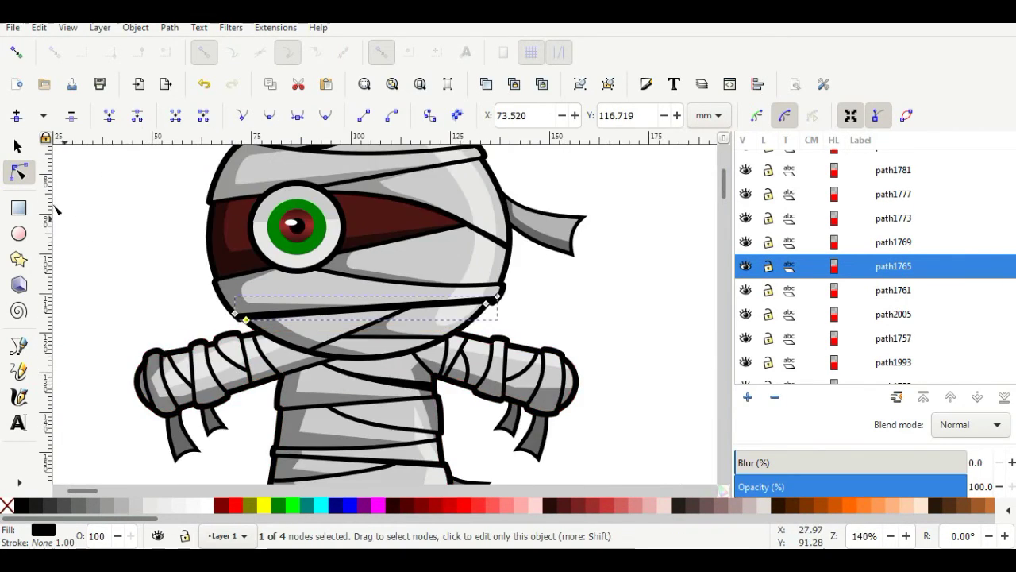
- Draw a flat ellipse about 81 mm wide and 9 mm high beneath the mummy's feet as a ground shadow
{"action": "left_click", "coordinate": [18, 147]}
{"action": "left_click", "coordinate": [89, 213]}
{"action": "scroll", "coordinate": [324, 298], "scroll_direction": "down", "scroll_amount": 5}
{"action": "scroll", "coordinate": [305, 373], "scroll_direction": "up", "scroll_amount": 4}
{"action": "left_click_drag", "start_coordinate": [273, 328], "coordinate": [501, 350]}
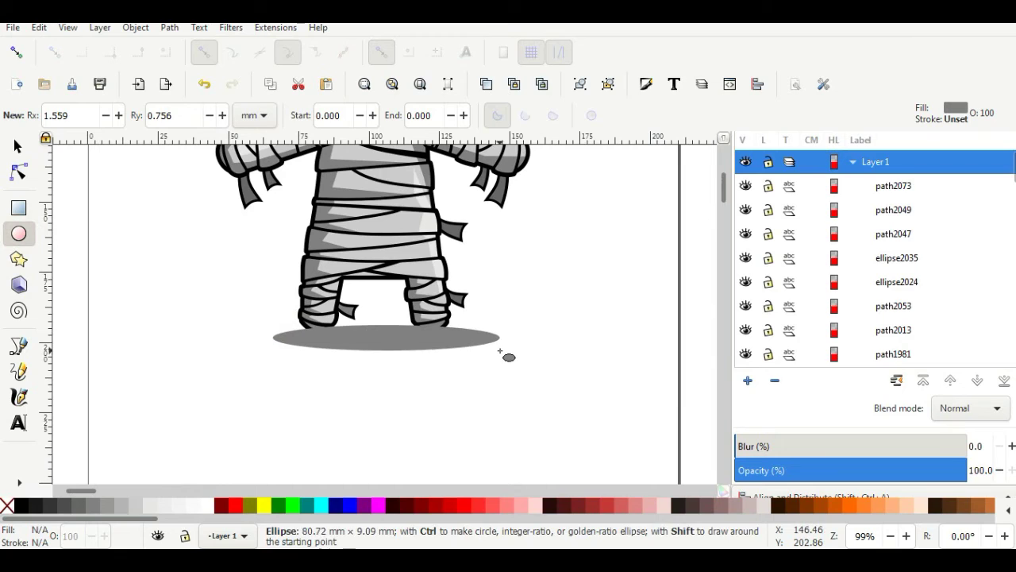
- Send the ground shadow ellipse to the bottom, shift it slightly left and down beneath the feet, and fill it with pale lavender
{"action": "left_click", "coordinate": [25, 509]}
{"action": "left_click", "coordinate": [18, 147]}
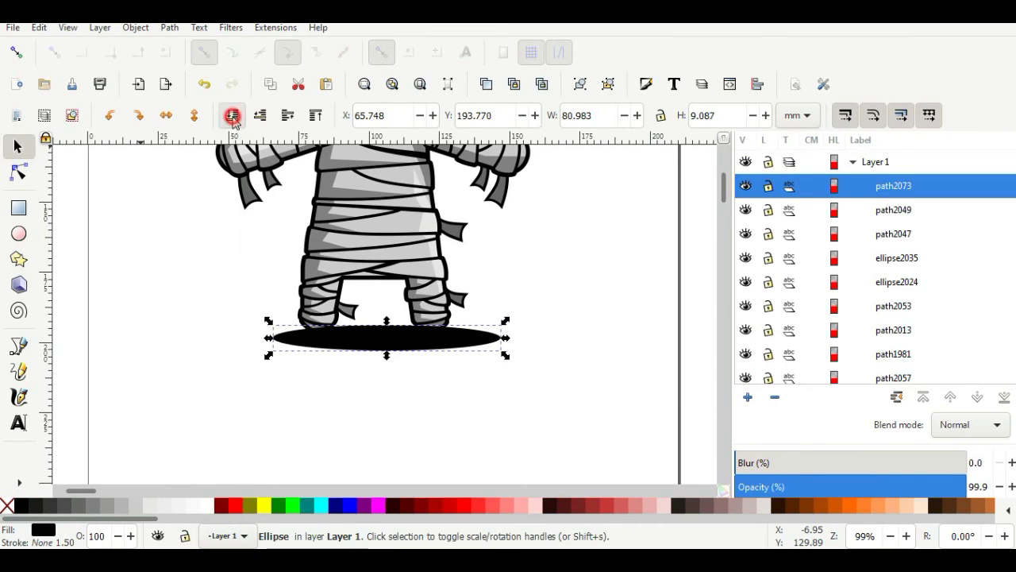
{"action": "key", "text": "End"}
{"action": "left_click_drag", "start_coordinate": [403, 344], "coordinate": [391, 350]}
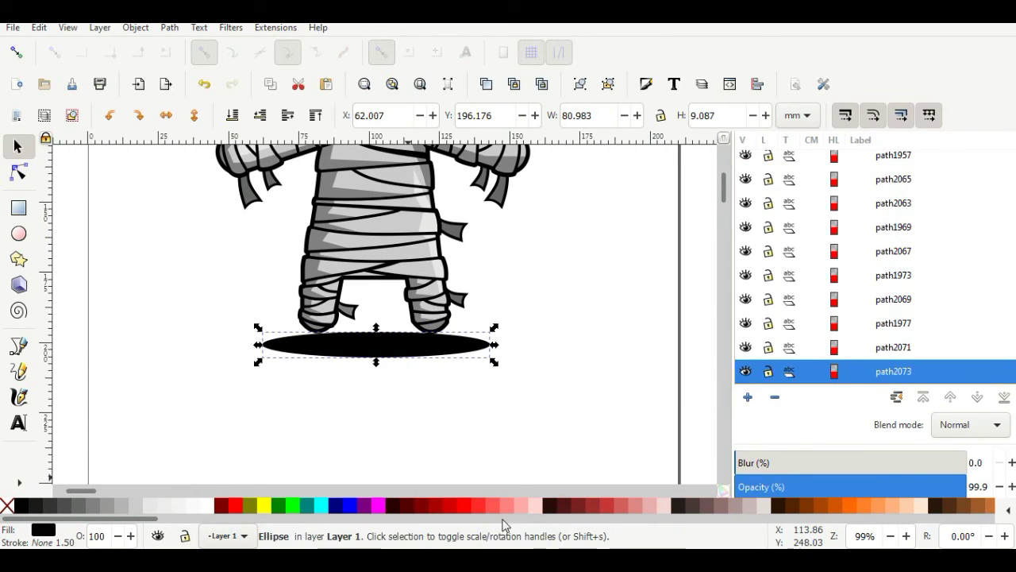
{"action": "left_click_drag", "start_coordinate": [145, 520], "coordinate": [790, 526]}
{"action": "left_click", "coordinate": [780, 506]}
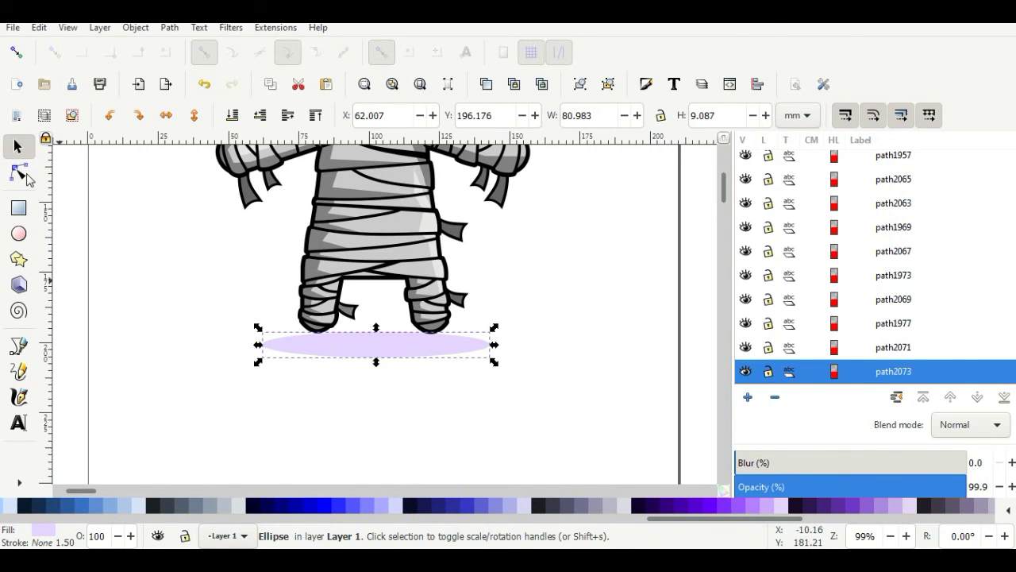
- Flatten the ground shadow ellipse to about 5 mm high and nudge it up against the mummy's feet
{"action": "left_click", "coordinate": [134, 257]}
{"action": "scroll", "coordinate": [381, 329], "scroll_direction": "down", "scroll_amount": 4}
{"action": "scroll", "coordinate": [407, 293], "scroll_direction": "up", "scroll_amount": 2}
{"action": "left_click", "coordinate": [351, 400]}
{"action": "left_click", "coordinate": [351, 400]}
{"action": "scroll", "coordinate": [351, 402], "scroll_direction": "up", "scroll_amount": 2}
{"action": "left_click_drag", "start_coordinate": [342, 408], "coordinate": [344, 400]}
{"action": "left_click", "coordinate": [367, 393]}
{"action": "left_click_drag", "start_coordinate": [361, 390], "coordinate": [362, 386]}
{"action": "left_click", "coordinate": [548, 350]}
{"action": "scroll", "coordinate": [548, 348], "scroll_direction": "down", "scroll_amount": 3}
{"action": "scroll", "coordinate": [621, 270], "scroll_direction": "up", "scroll_amount": 1}
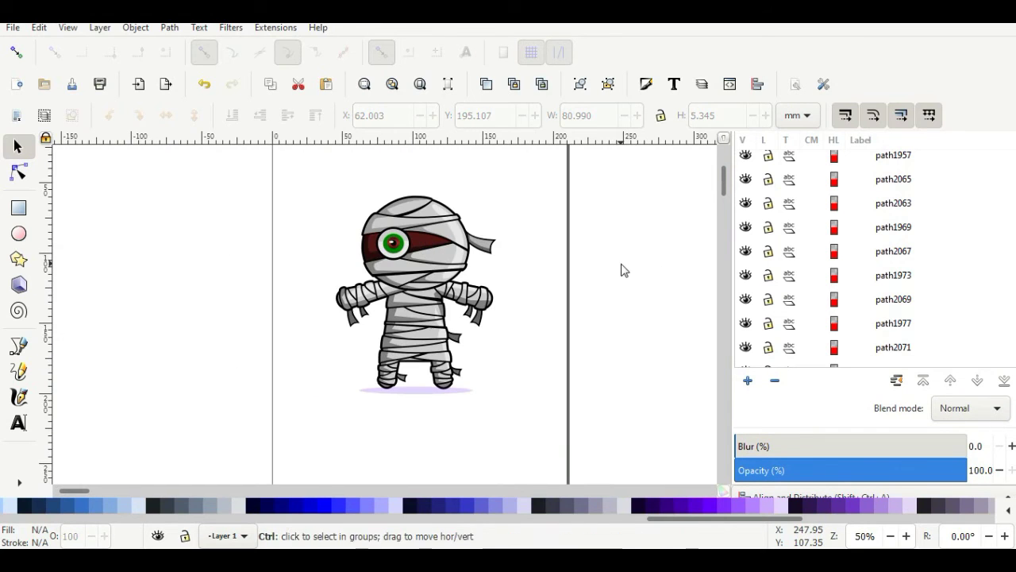
- Draw a large hot pink ellipse beside the mummy and send it to the bottom of the stacking order
{"action": "left_click", "coordinate": [18, 234]}
{"action": "left_click_drag", "start_coordinate": [144, 191], "coordinate": [341, 370]}
{"action": "left_click_drag", "start_coordinate": [733, 518], "coordinate": [931, 520]}
{"action": "left_click", "coordinate": [676, 508]}
{"action": "left_click", "coordinate": [18, 146]}
{"action": "key", "text": "End"}
- Center the pink ellipse behind the mummy and resize it to about 141 mm wide and 133 mm high
{"action": "left_click_drag", "start_coordinate": [231, 277], "coordinate": [417, 274]}
{"action": "left_click_drag", "start_coordinate": [510, 374], "coordinate": [520, 380]}
{"action": "left_click", "coordinate": [556, 240]}
{"action": "scroll", "coordinate": [591, 256], "scroll_direction": "down", "scroll_amount": 2}
{"action": "scroll", "coordinate": [540, 242], "scroll_direction": "up", "scroll_amount": 4}
{"action": "scroll", "coordinate": [216, 310], "scroll_direction": "up", "scroll_amount": 2}
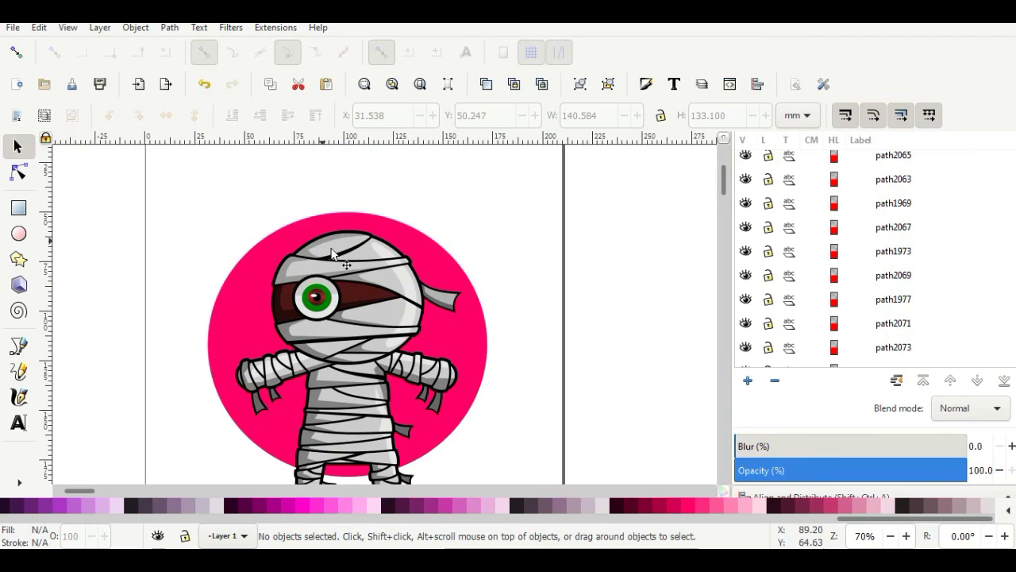
- Add the title text "KING THE MUMMY" above the pink ellipse
{"action": "scroll", "coordinate": [337, 310], "scroll_direction": "down", "scroll_amount": 2}
{"action": "left_click", "coordinate": [19, 426]}
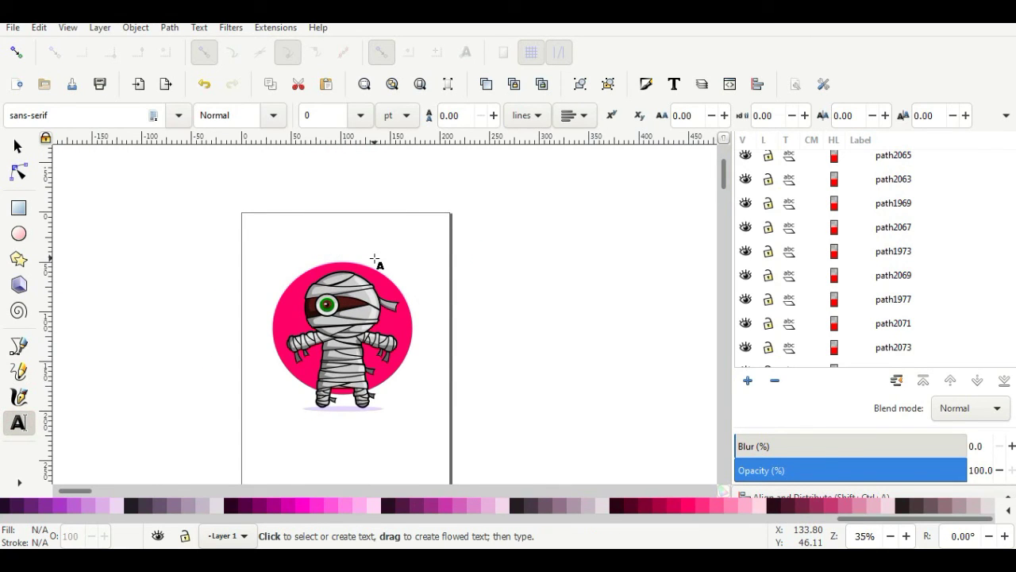
{"action": "left_click", "coordinate": [316, 246]}
{"action": "type", "text": "MUMMY"}
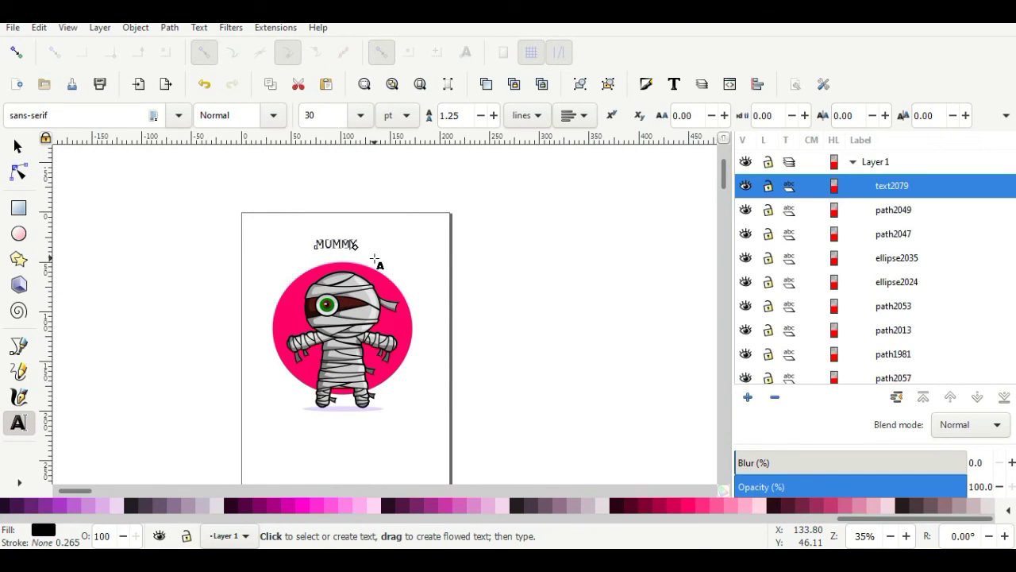
{"action": "left_click", "coordinate": [19, 146]}
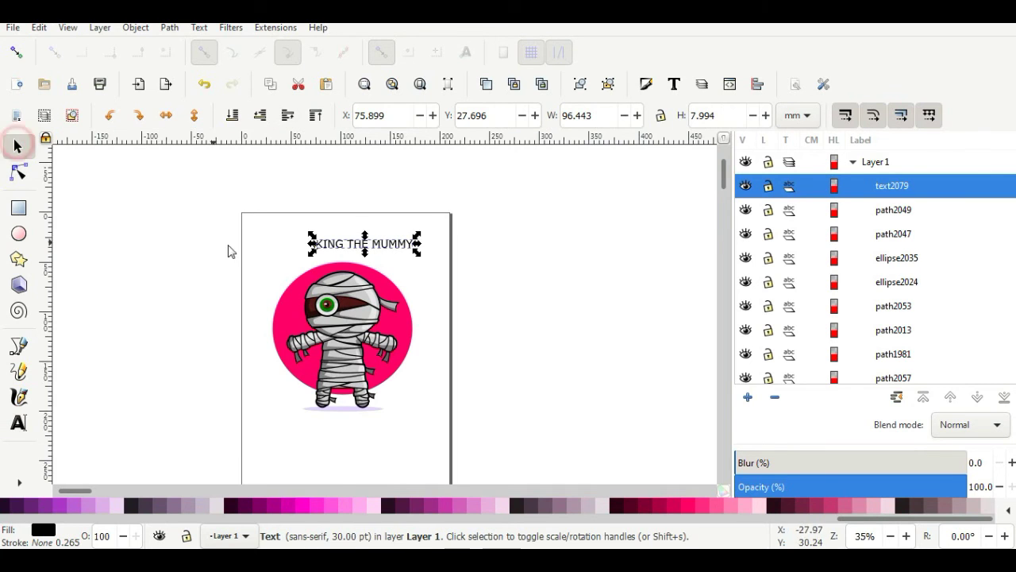
- Move the title text left and down so it sits centered just above the pink ellipse
{"action": "scroll", "coordinate": [380, 260], "scroll_direction": "up", "scroll_amount": 2}
{"action": "left_click_drag", "start_coordinate": [379, 228], "coordinate": [341, 248]}
{"action": "left_click", "coordinate": [98, 266]}
{"action": "left_click", "coordinate": [239, 252]}
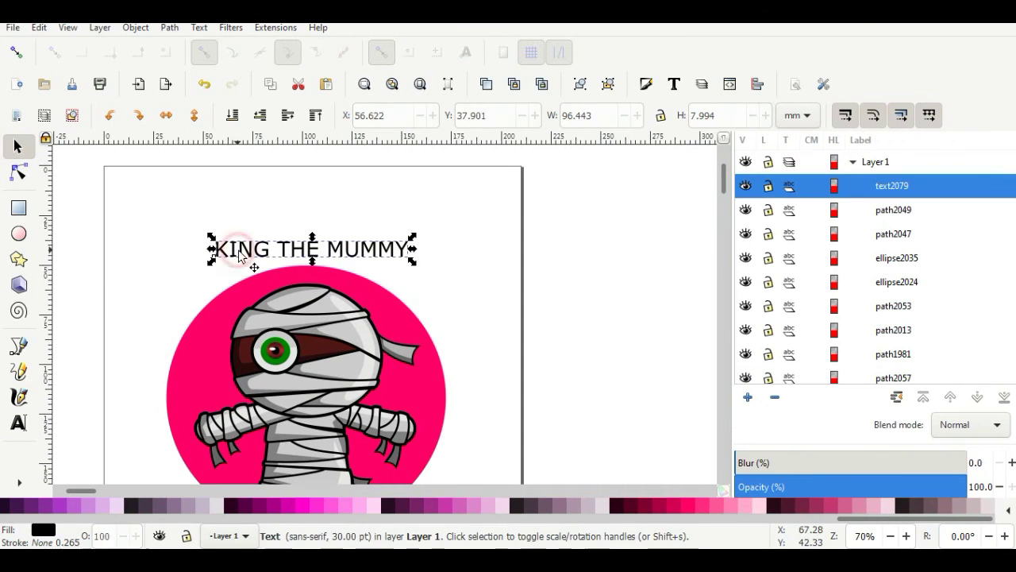
- Make the whole title text bold and recenter it above the pink ellipse
{"action": "left_click", "coordinate": [48, 519]}
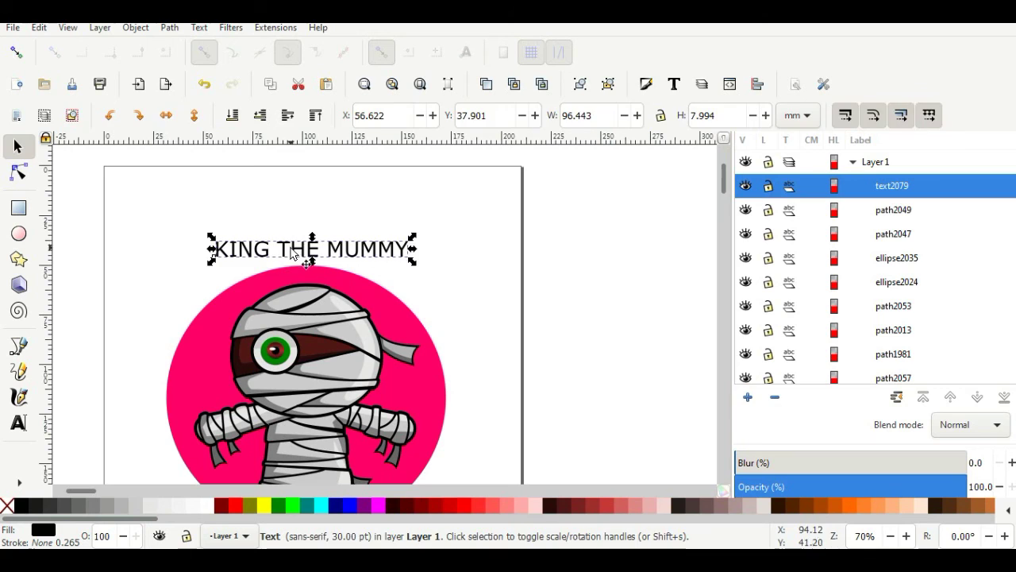
{"action": "double_click", "coordinate": [292, 249]}
{"action": "key", "text": "ctrl+a"}
{"action": "left_click", "coordinate": [273, 116]}
{"action": "left_click", "coordinate": [227, 182]}
{"action": "left_click", "coordinate": [18, 146]}
{"action": "left_click_drag", "start_coordinate": [340, 250], "coordinate": [328, 255]}
- Try red and black fills on the title text, settling on navy blue
{"action": "left_click", "coordinate": [236, 506]}
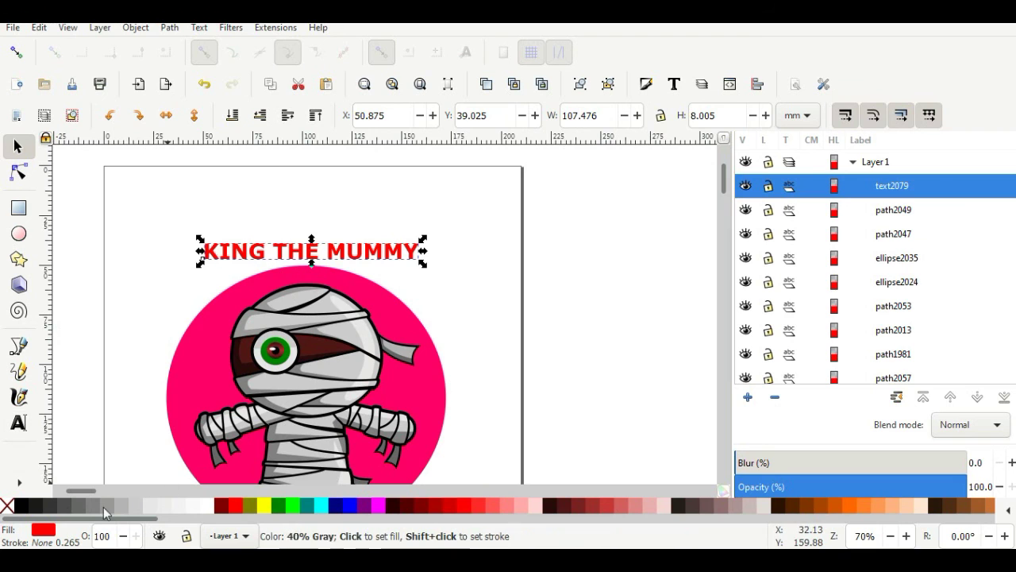
{"action": "left_click", "coordinate": [22, 506]}
{"action": "left_click", "coordinate": [336, 506]}
{"action": "left_click", "coordinate": [280, 203]}
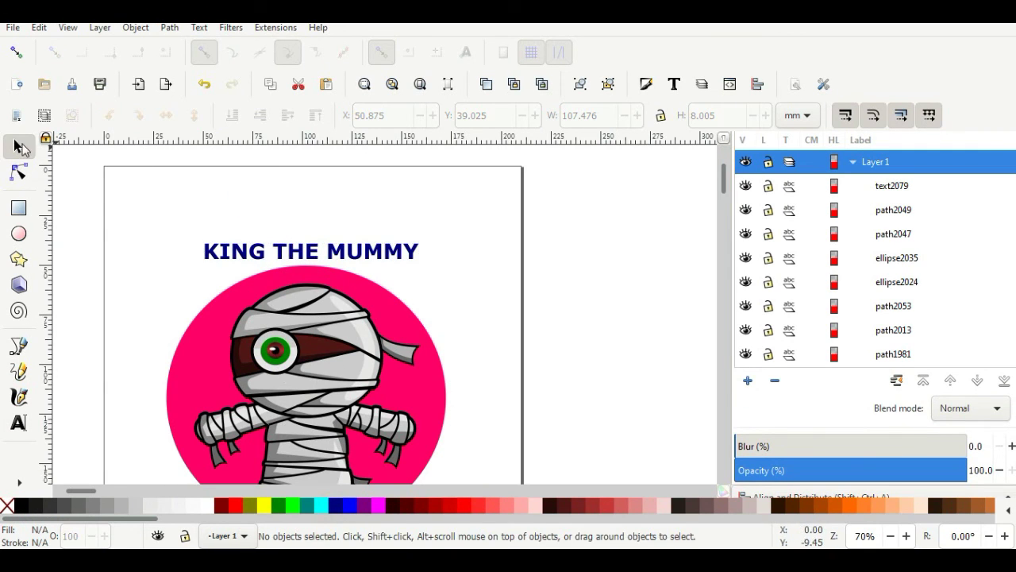
- Move the "KING THE MUMMY" title below the mummy's ground shadow, centered under the figure
{"action": "scroll", "coordinate": [393, 272], "scroll_direction": "down", "scroll_amount": 3}
{"action": "left_click_drag", "start_coordinate": [366, 264], "coordinate": [391, 363]}
{"action": "scroll", "coordinate": [360, 388], "scroll_direction": "up", "scroll_amount": 3}
{"action": "left_click", "coordinate": [532, 278]}
{"action": "scroll", "coordinate": [532, 278], "scroll_direction": "down", "scroll_amount": 2}
{"action": "scroll", "coordinate": [532, 283], "scroll_direction": "up", "scroll_amount": 1}
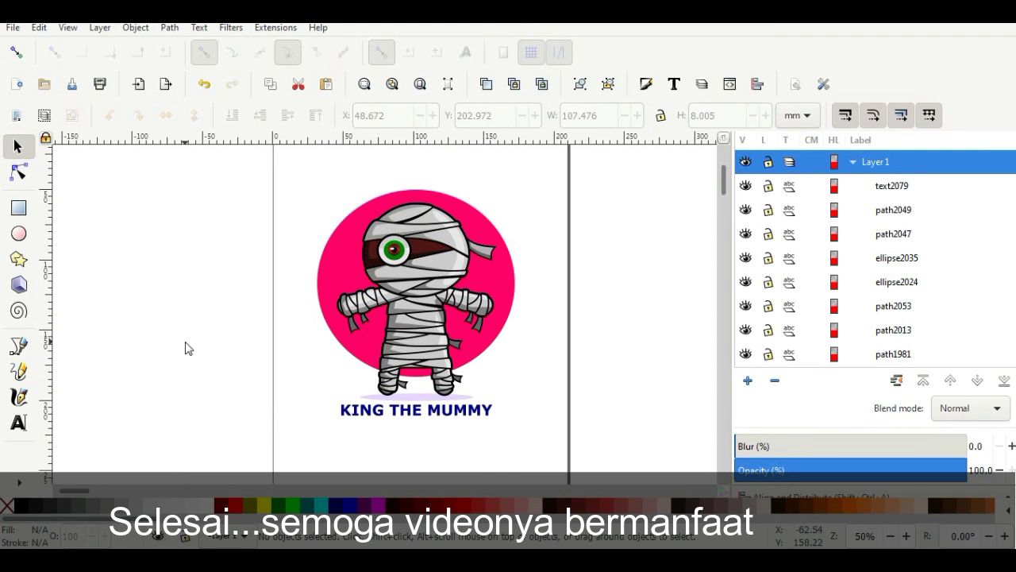